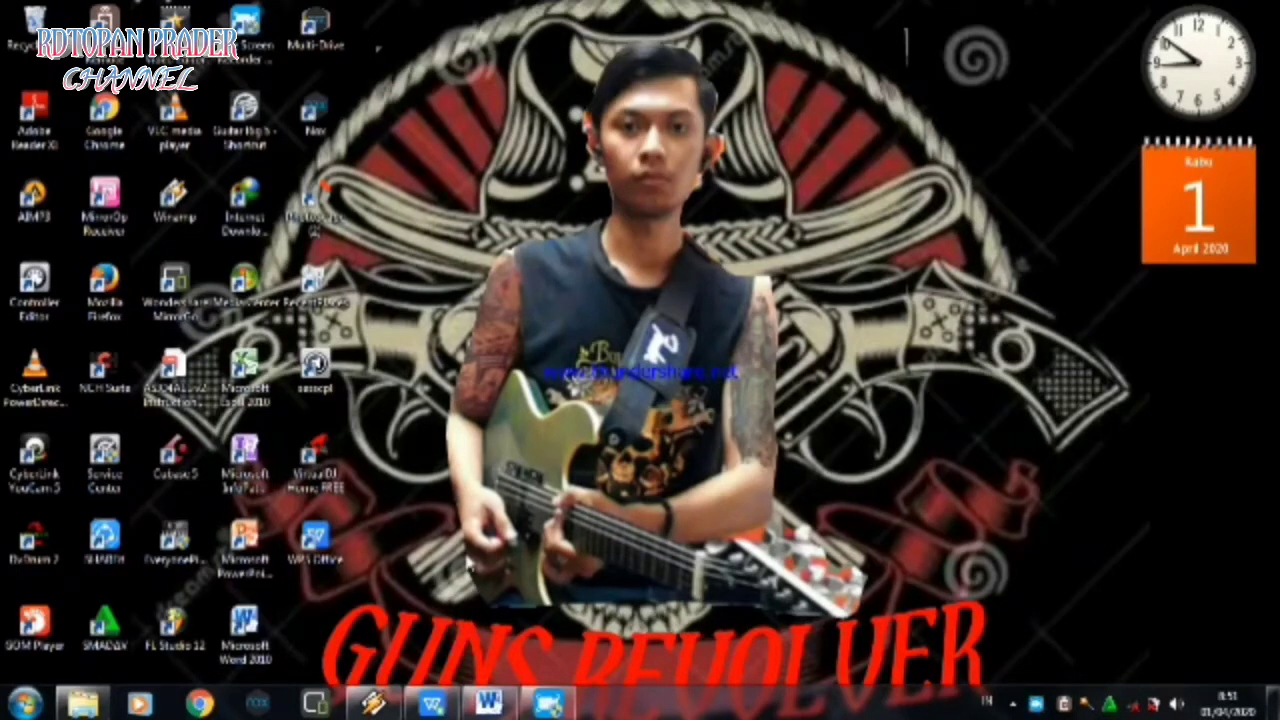
# Step: Dismiss the screen recorder's menu and restore the WPS participant spreadsheet window
pyautogui.rightClick(1035, 707)
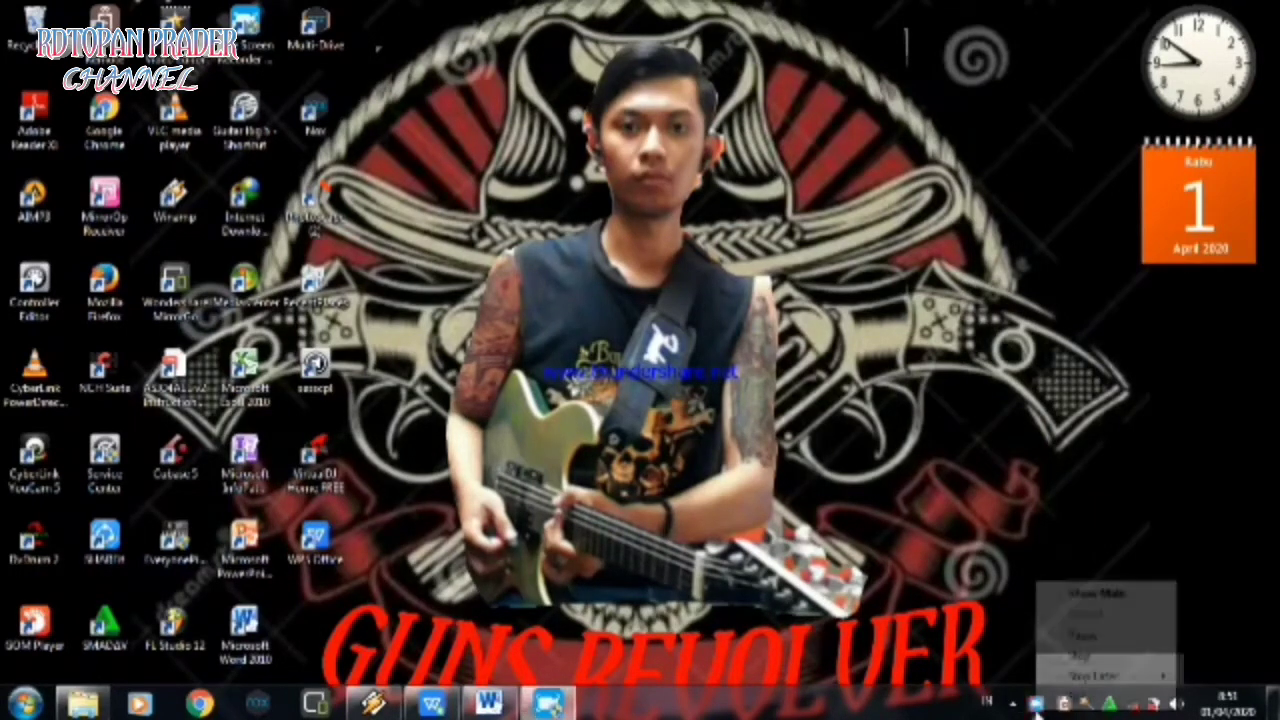
pyautogui.click(983, 633)
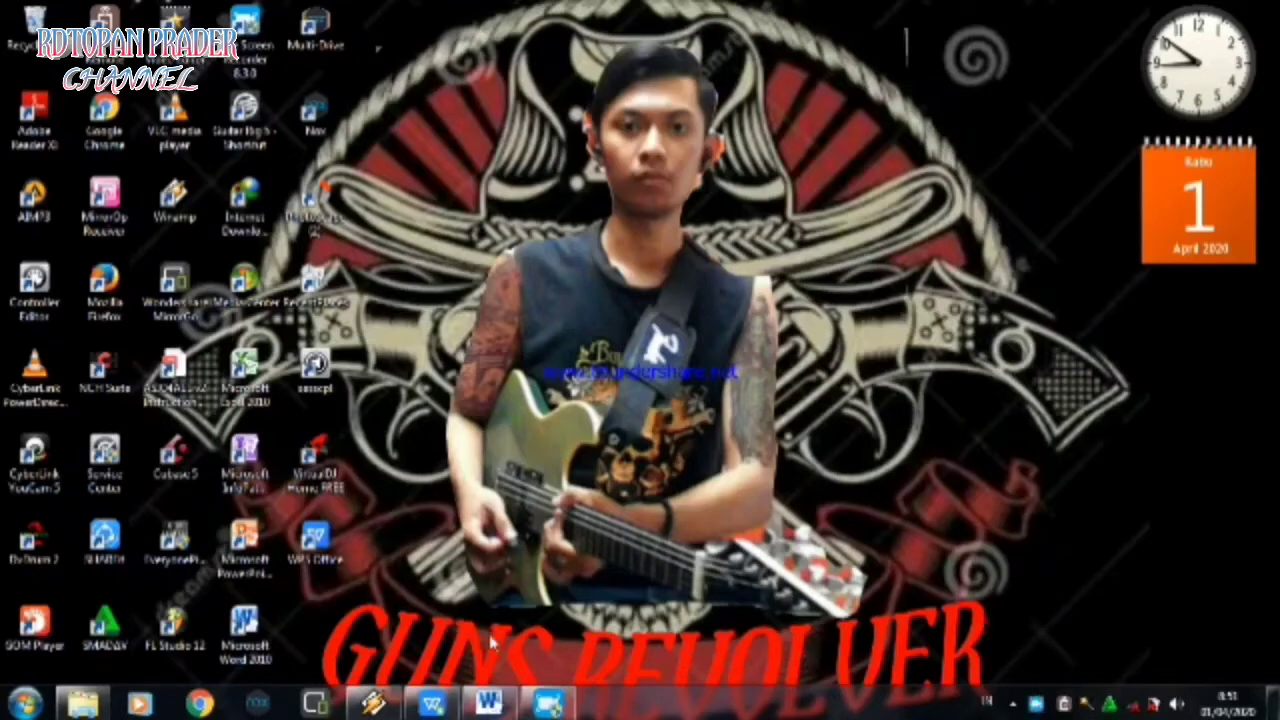
pyautogui.click(430, 703)
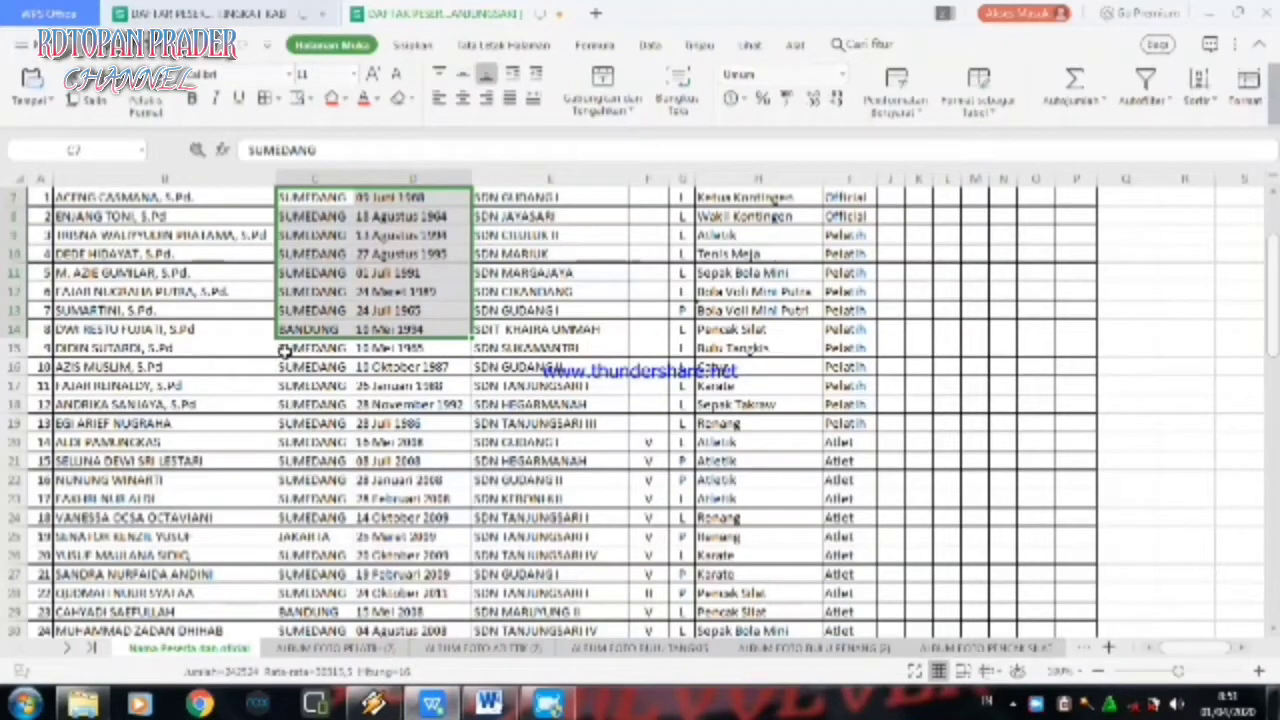
# Step: Select the birthplace and birth-date cells C7:D70 for all participants, ready for Merge & Center
pyautogui.moveTo(284, 350)
pyautogui.mouseDown()
pyautogui.moveTo(395, 490)
pyautogui.moveTo(397, 703)
pyautogui.mouseUp()
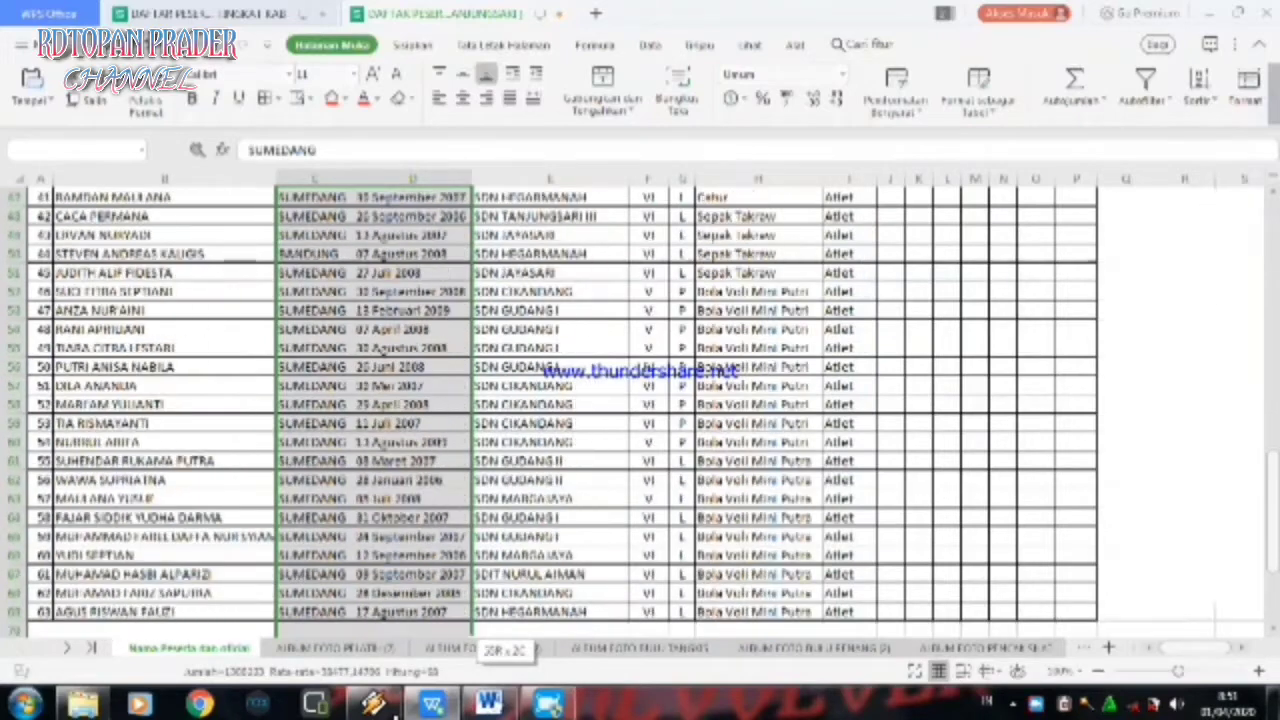
pyautogui.moveTo(397, 703); pyautogui.dragTo(395, 500)
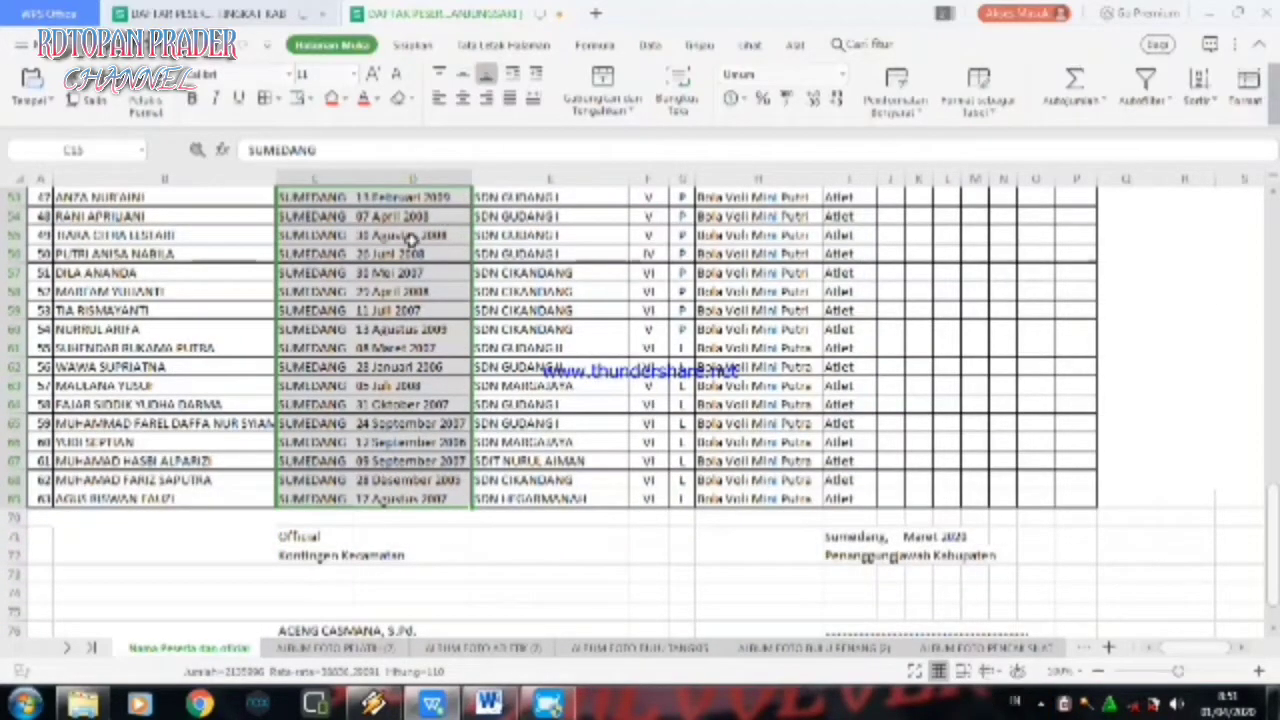
pyautogui.click(605, 95)
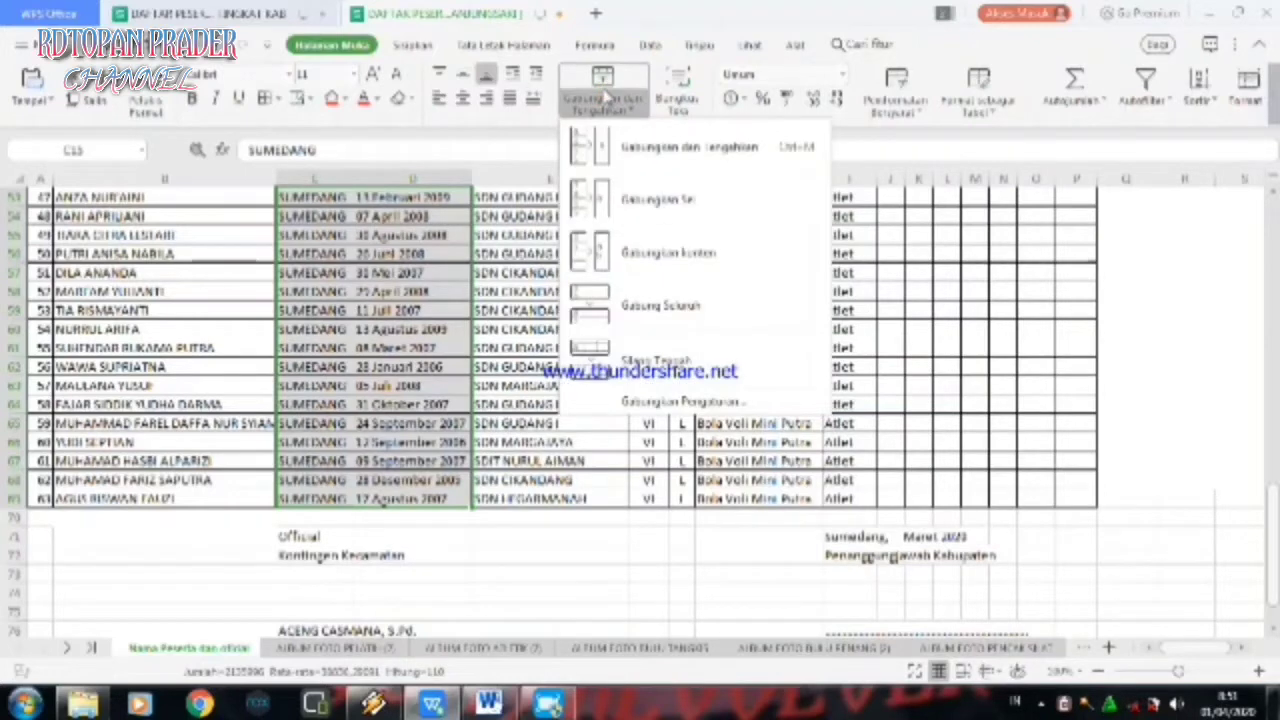
# Step: Merge the cells with Gabungkan konten, copy the combined text with Salin, and switch to Word
pyautogui.click(660, 147)
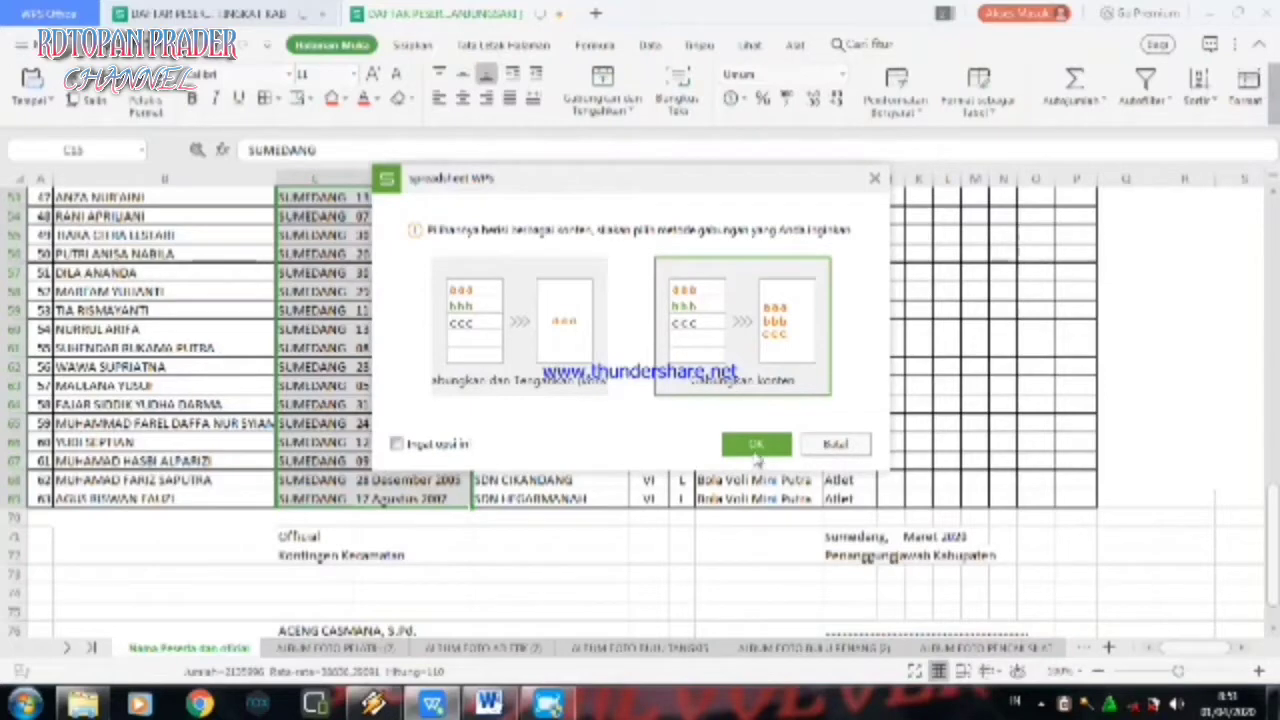
pyautogui.click(757, 447)
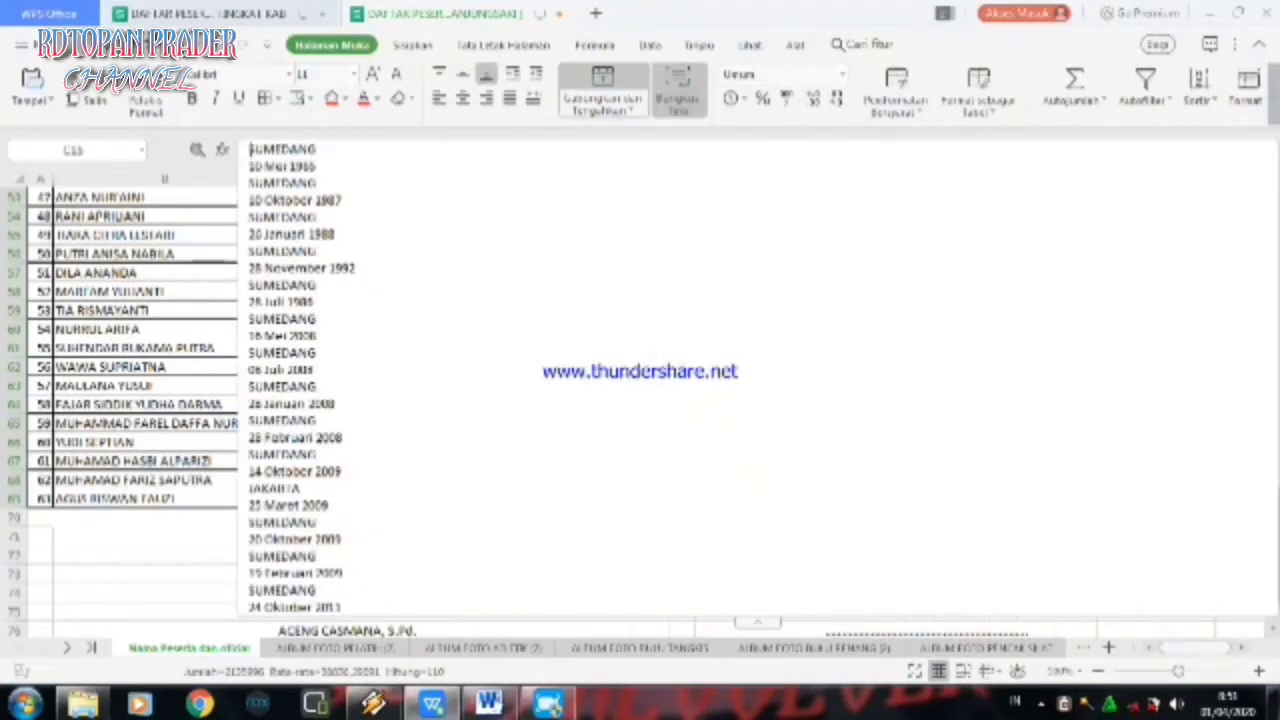
pyautogui.moveTo(249, 149)
pyautogui.mouseDown()
pyautogui.moveTo(378, 615)
pyautogui.moveTo(375, 662)
pyautogui.mouseUp()
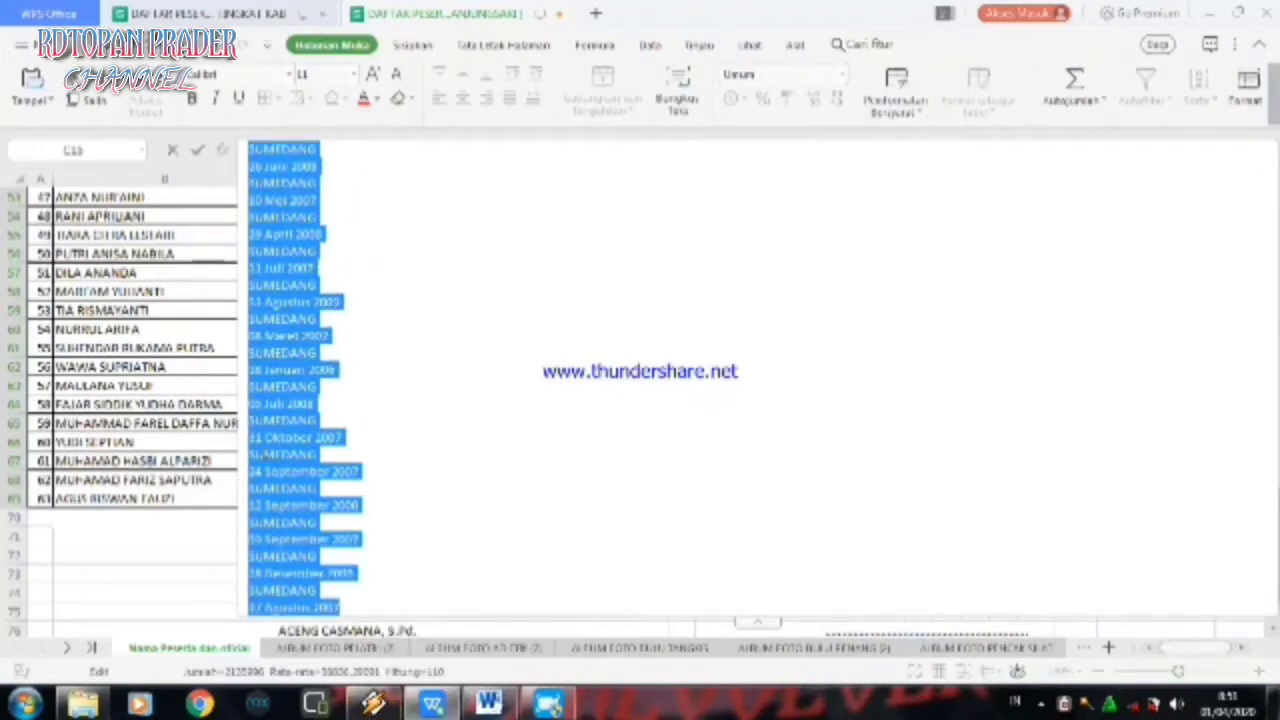
pyautogui.rightClick(270, 455)
pyautogui.click(311, 472)
pyautogui.click(488, 705)
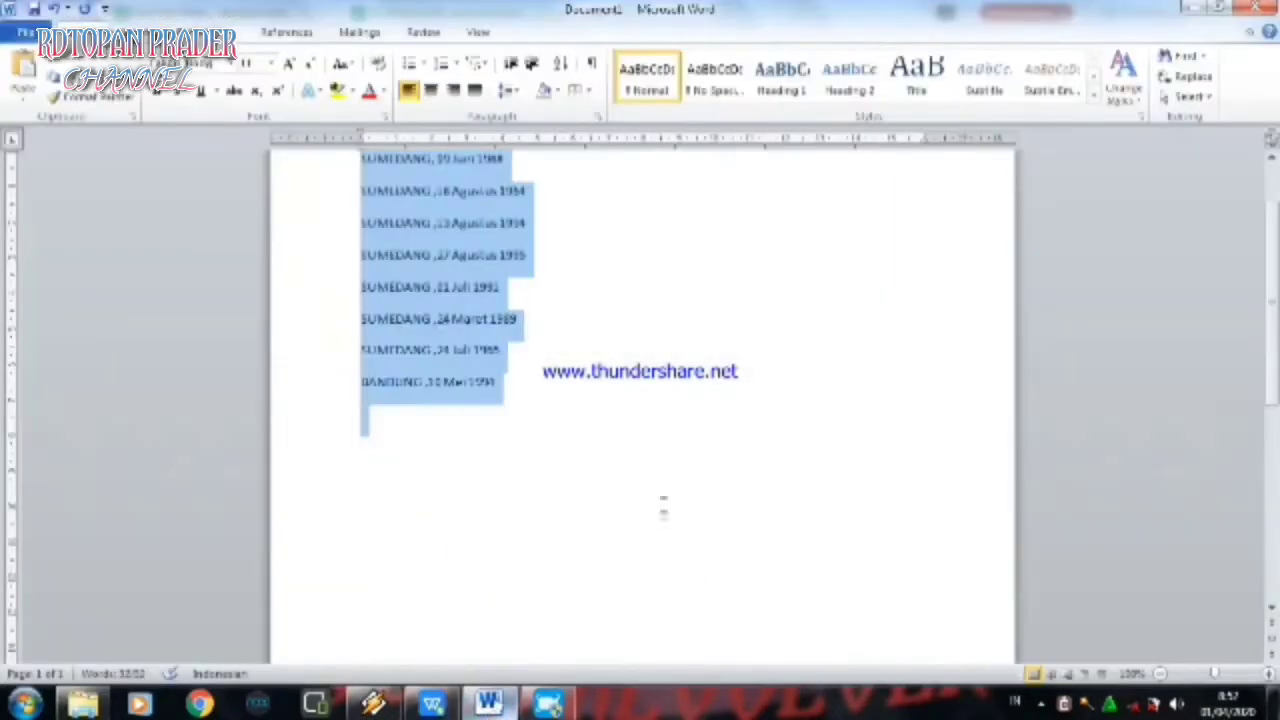
# Step: Paste the copied birthplaces and dates as Keep Text Only on the last line, then return upward
pyautogui.click(535, 450)
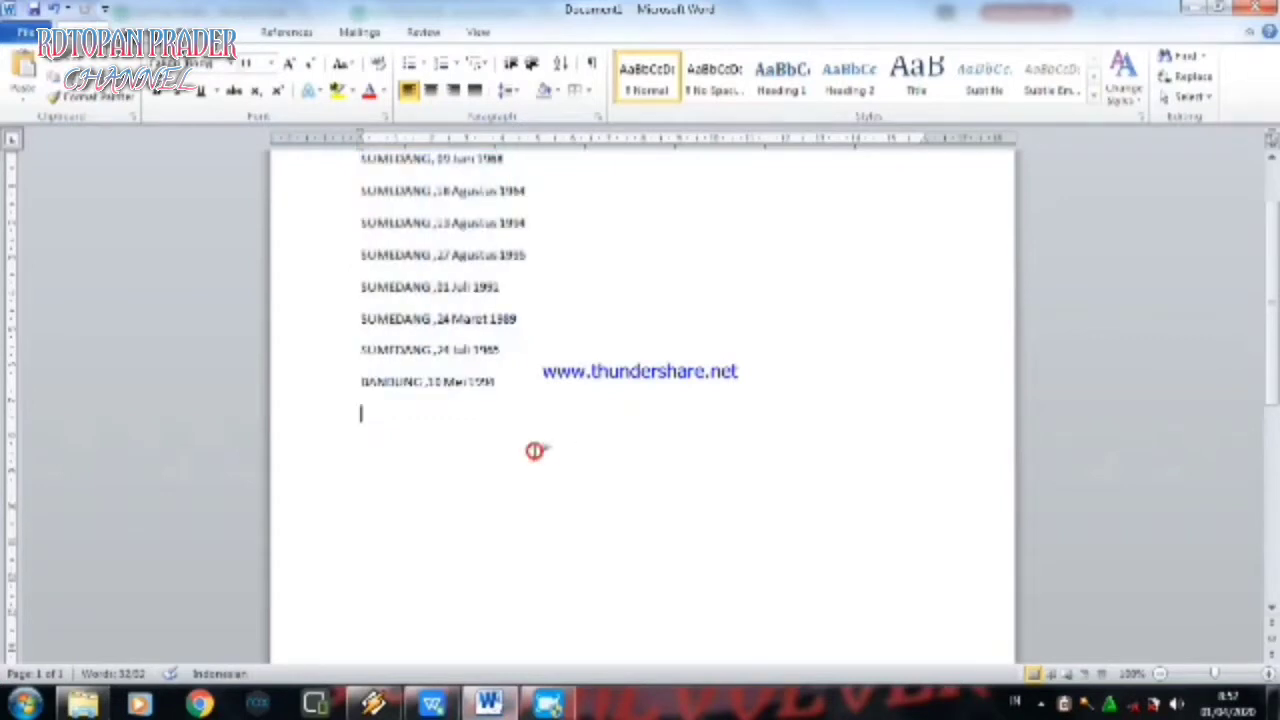
pyautogui.rightClick(405, 427)
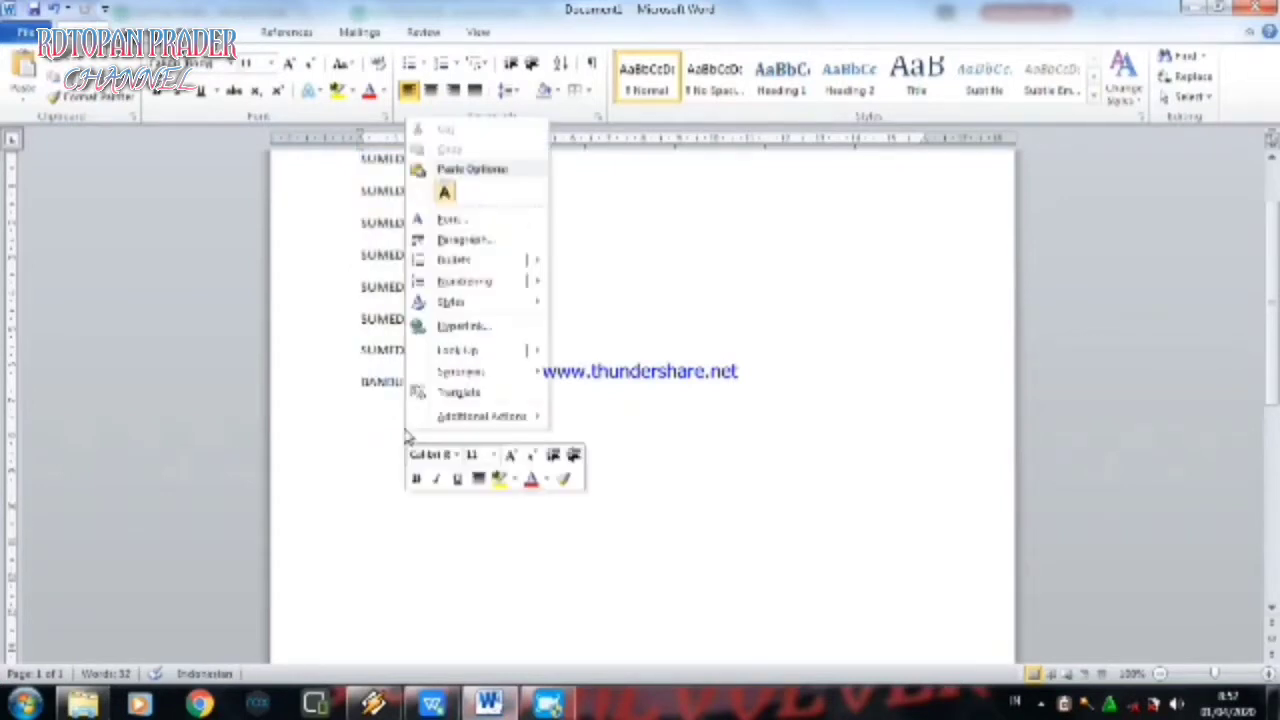
pyautogui.click(447, 193)
pyautogui.click(447, 193)
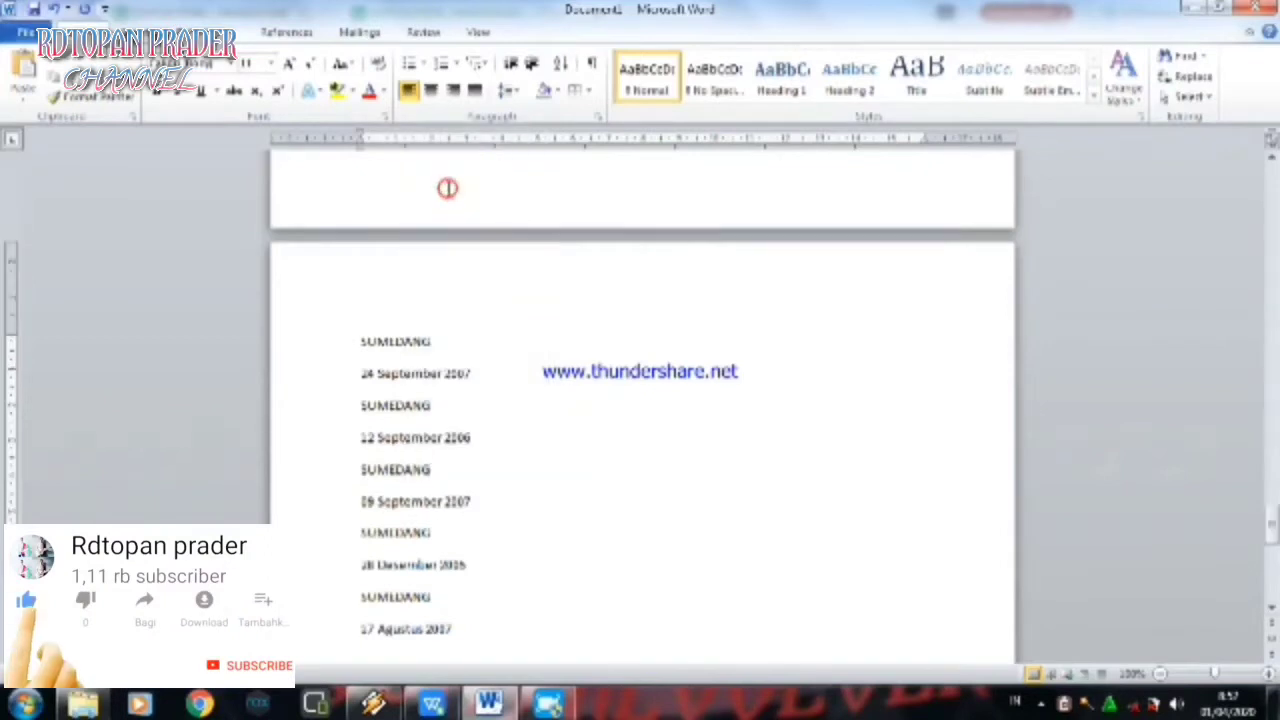
pyautogui.press('Up')
pyautogui.press('Up')
pyautogui.press('Up')
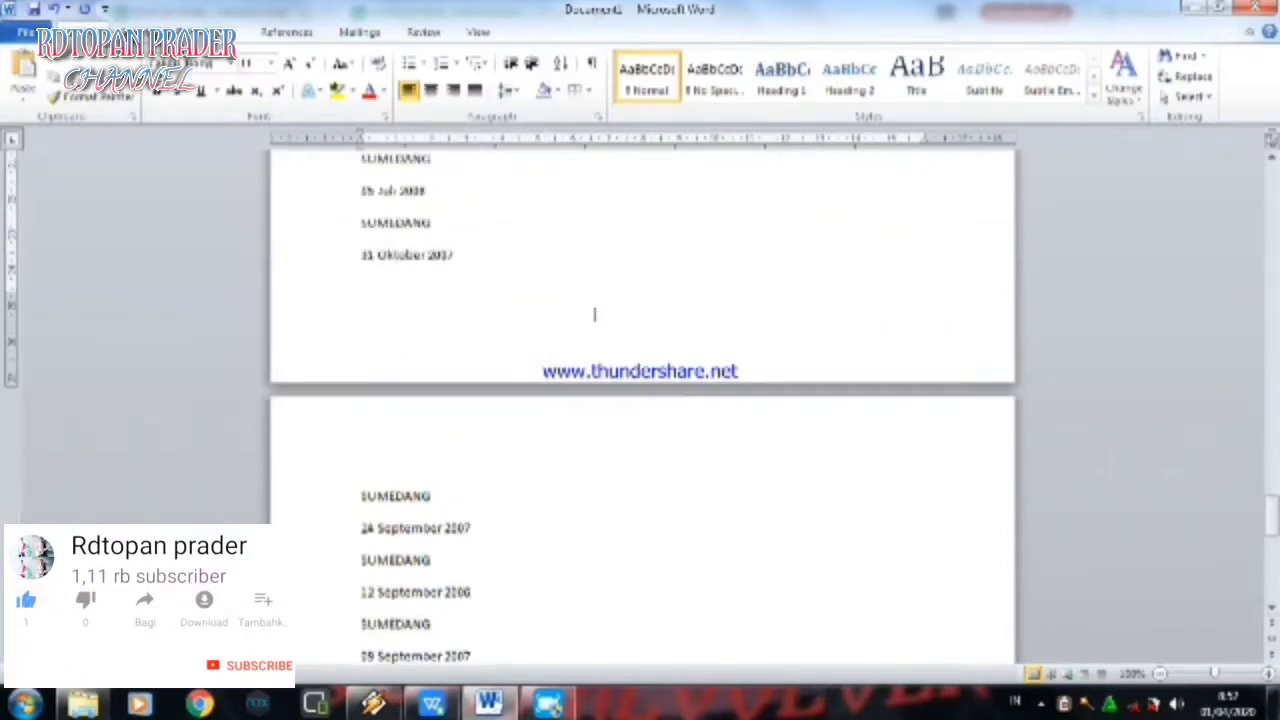
pyautogui.press('Up')
pyautogui.press('Up')
pyautogui.press('Up')
pyautogui.press('Up')
pyautogui.press('Up')
pyautogui.press('Up')
pyautogui.press('Up')
pyautogui.press('Up')
pyautogui.press('Up')
pyautogui.press('Up')
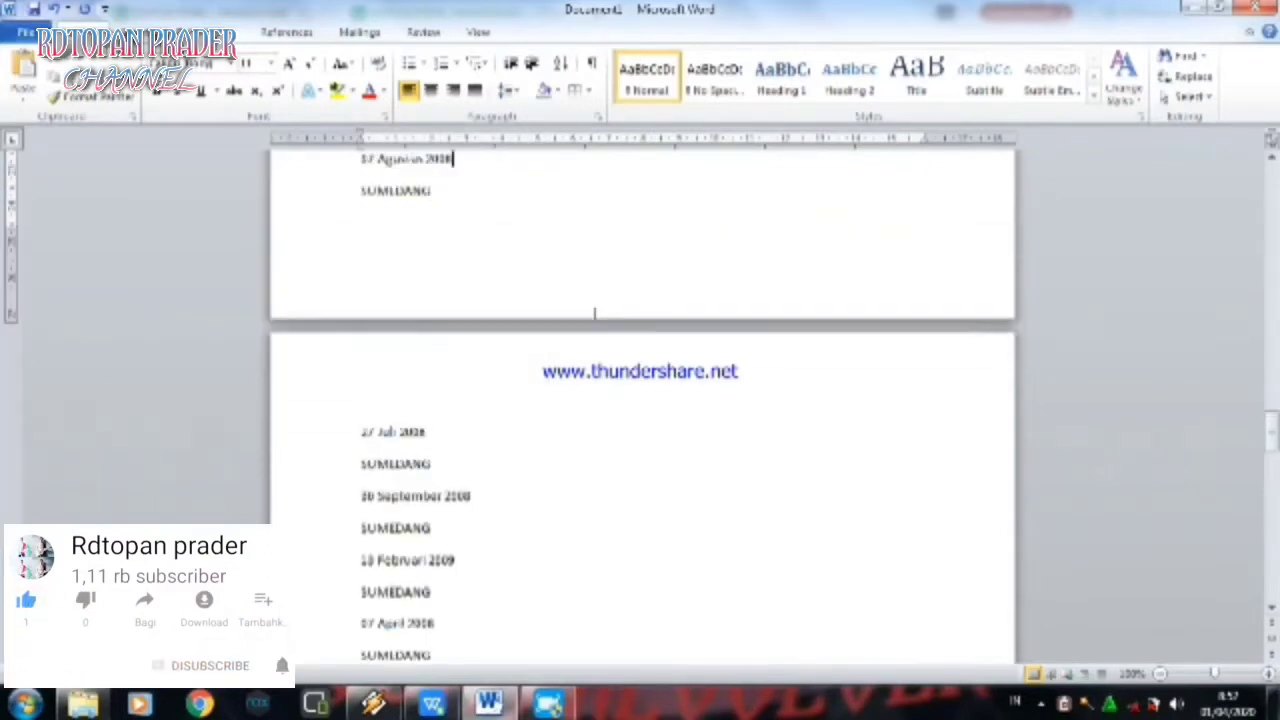
pyautogui.press('Up')
pyautogui.press('Up')
pyautogui.press('Up')
pyautogui.press('Up')
pyautogui.press('Up')
pyautogui.press('Up')
pyautogui.press('Up')
pyautogui.press('Up')
pyautogui.press('Up')
pyautogui.press('Up')
pyautogui.press('Up')
pyautogui.press('Up')
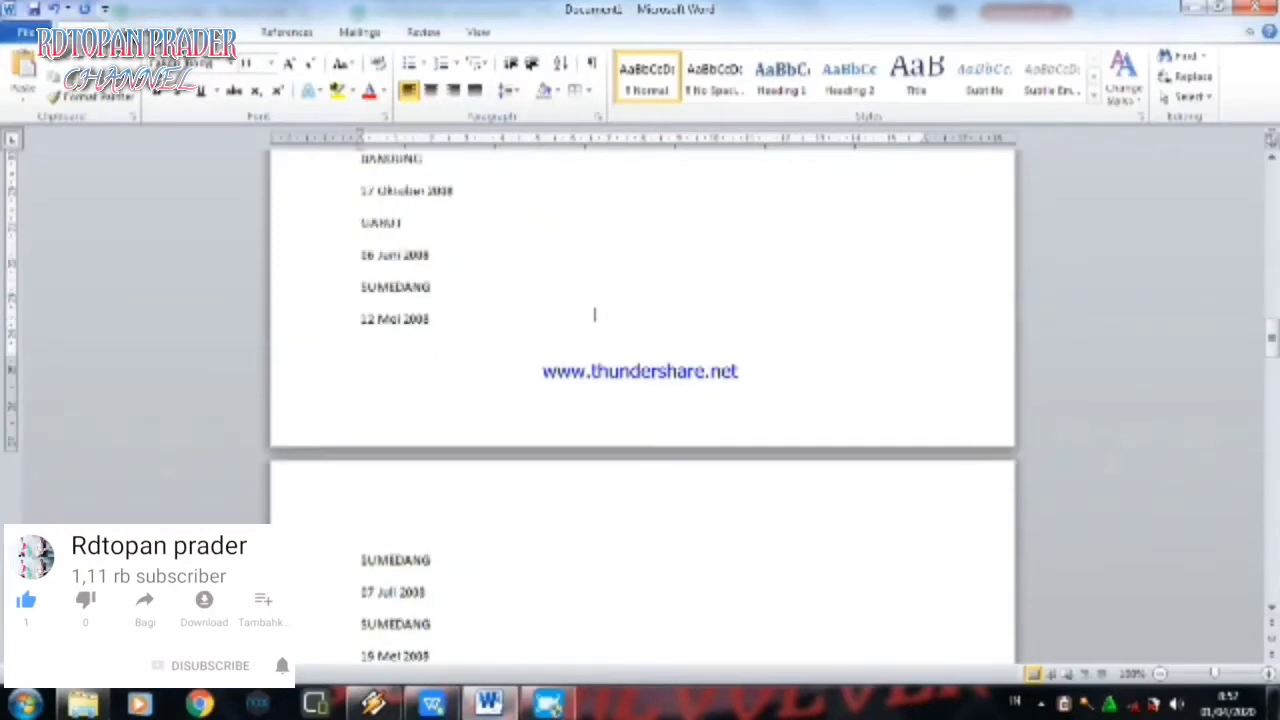
pyautogui.press('Up')
pyautogui.press('Up')
pyautogui.press('Up')
pyautogui.press('Up')
pyautogui.press('Up')
pyautogui.press('Up')
pyautogui.press('Up')
pyautogui.press('Up')
pyautogui.press('Up')
pyautogui.press('Up')
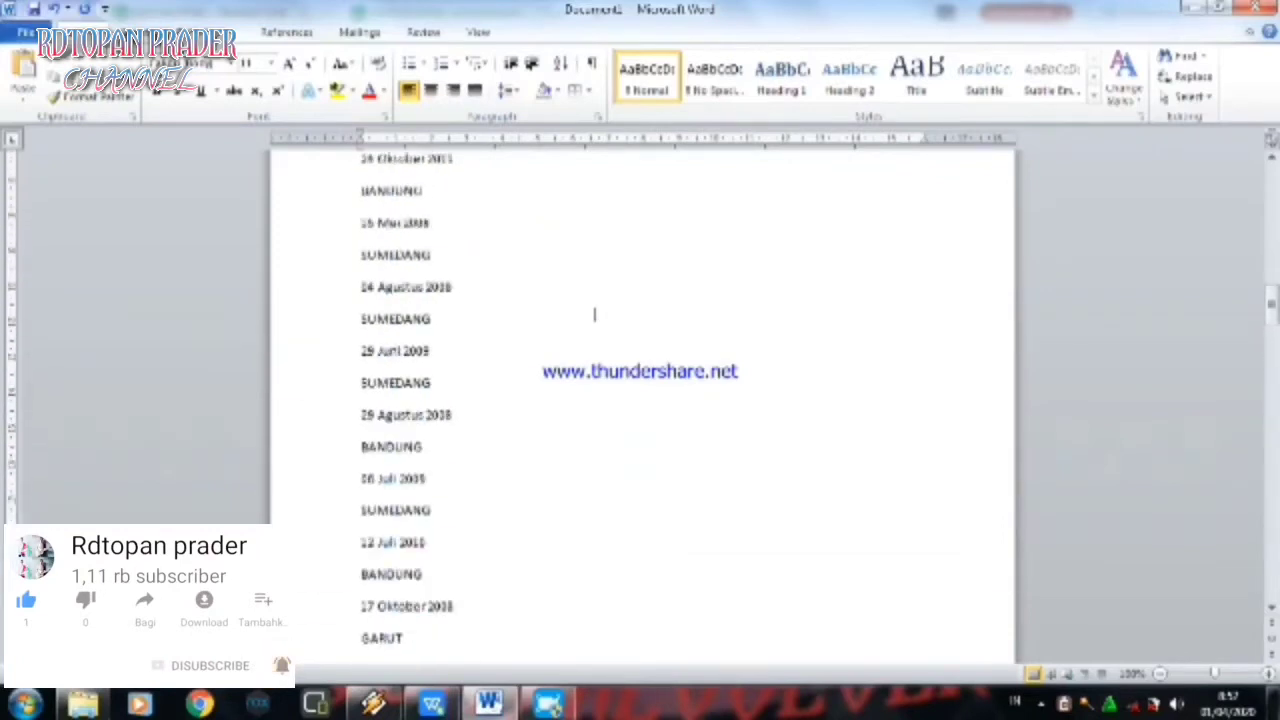
pyautogui.press('Up')
pyautogui.press('Up')
pyautogui.press('Up')
pyautogui.press('Up')
pyautogui.press('Up')
pyautogui.press('Up')
pyautogui.press('Up')
pyautogui.press('Up')
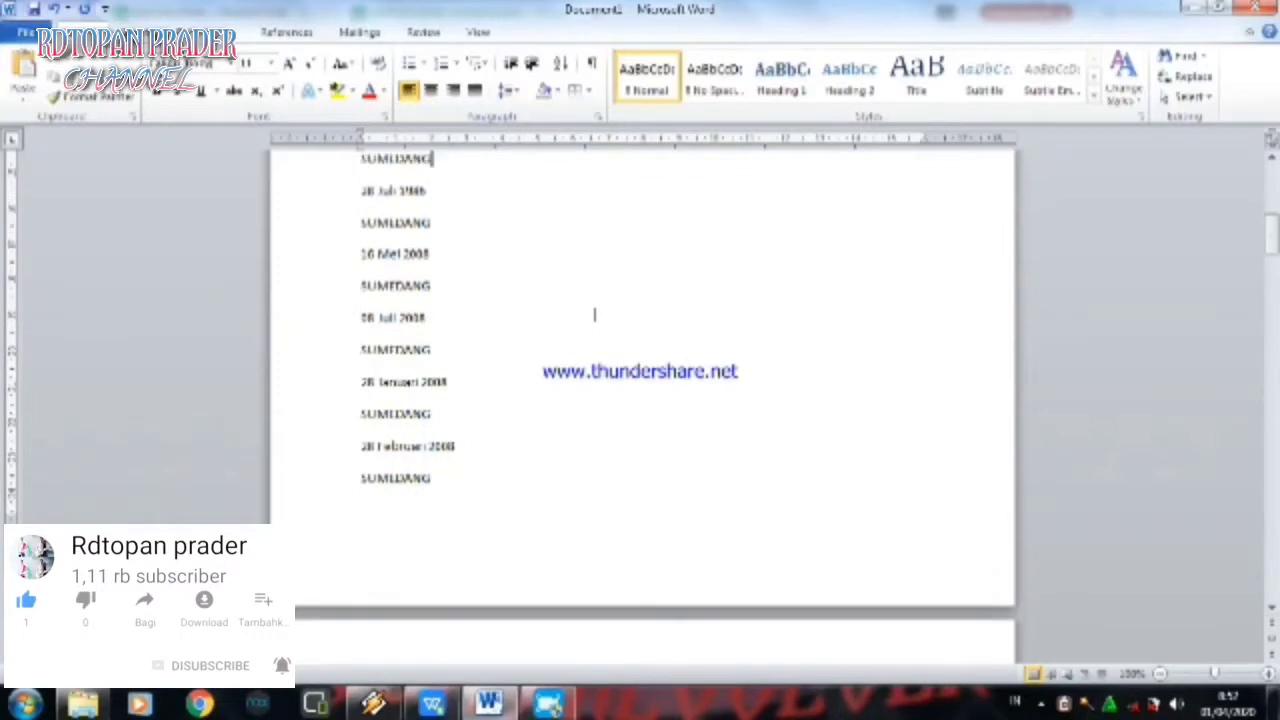
pyautogui.press('Up')
pyautogui.press('Up')
pyautogui.press('Up')
pyautogui.press('Up')
pyautogui.press('Up')
pyautogui.press('Up')
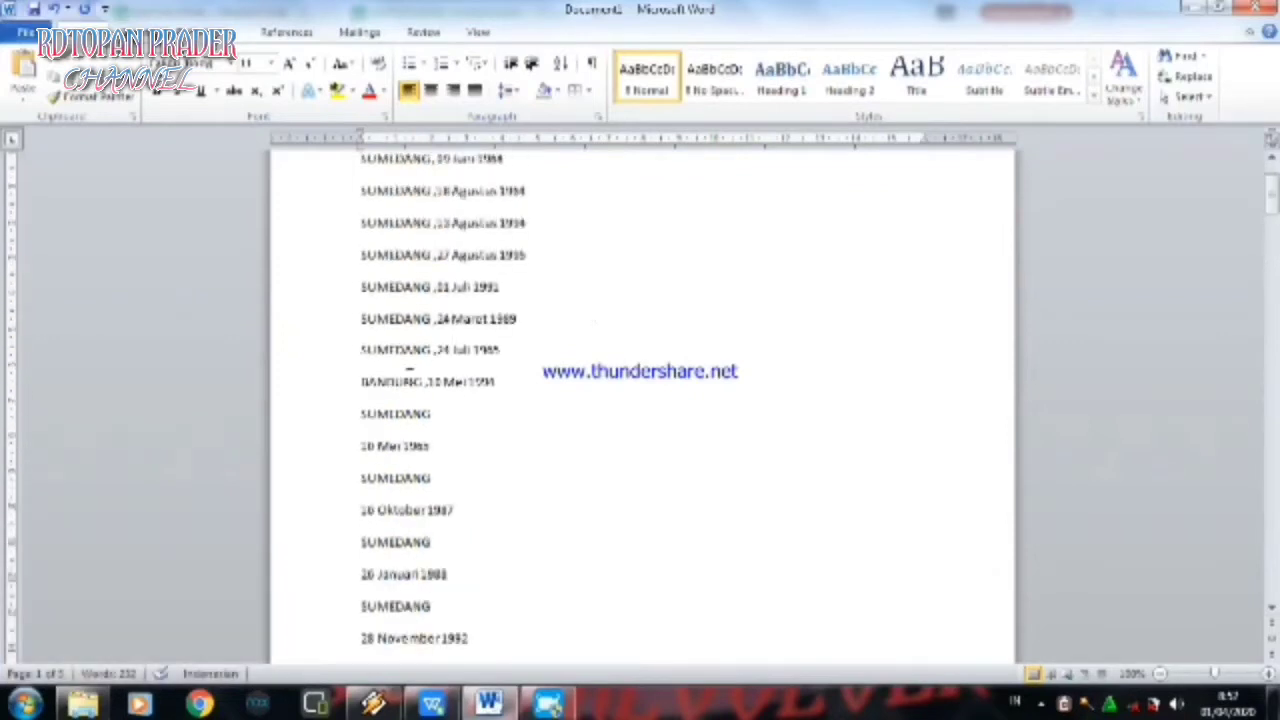
# Step: Join 10 Mei 1986, 10 Oktober 1987, 26 Januari 1988 and 28 November 1992 onto their SUMEDANG lines with commas
pyautogui.click(358, 447)
pyautogui.press('BackSpace')
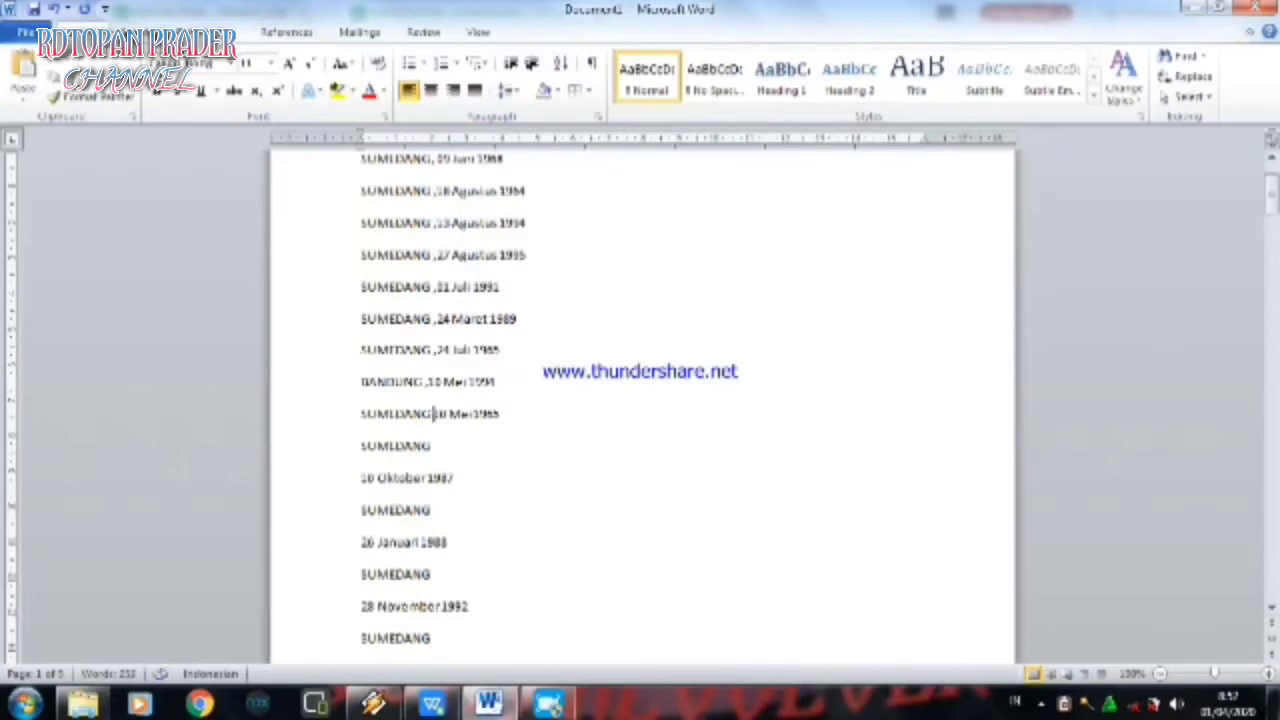
pyautogui.write(',')
pyautogui.click(433, 446)
pyautogui.press('Delete')
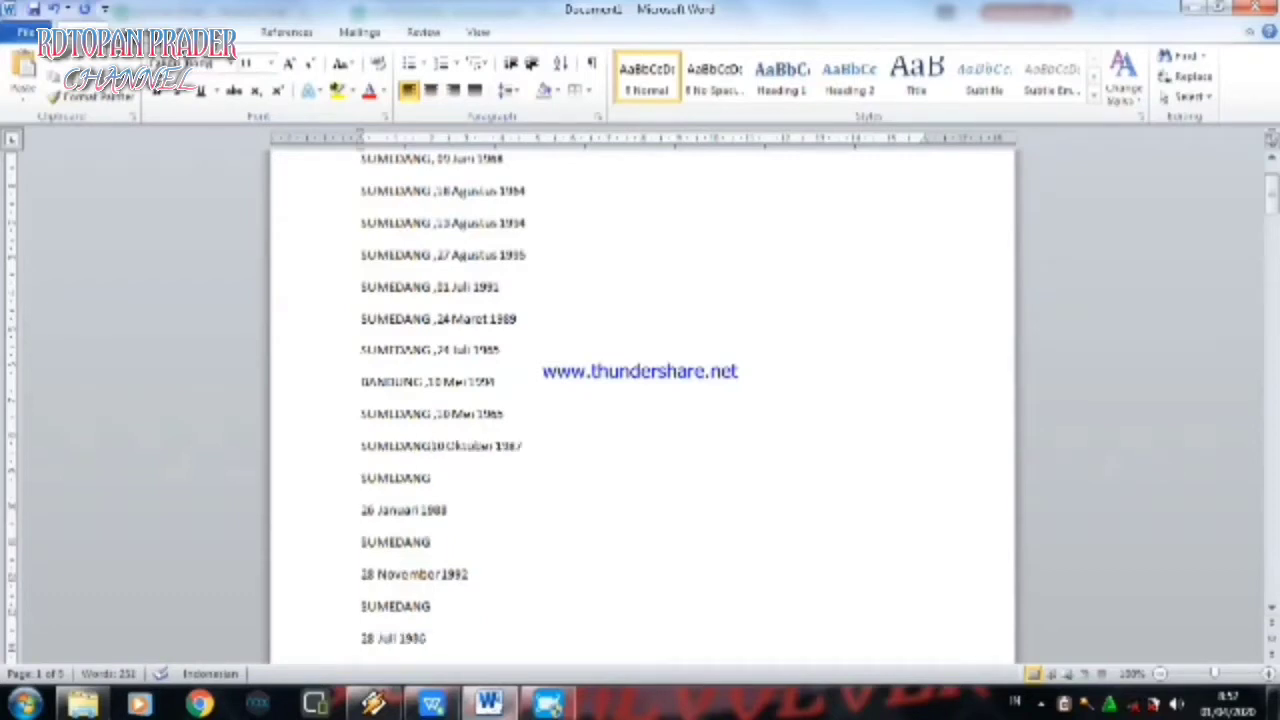
pyautogui.write(',')
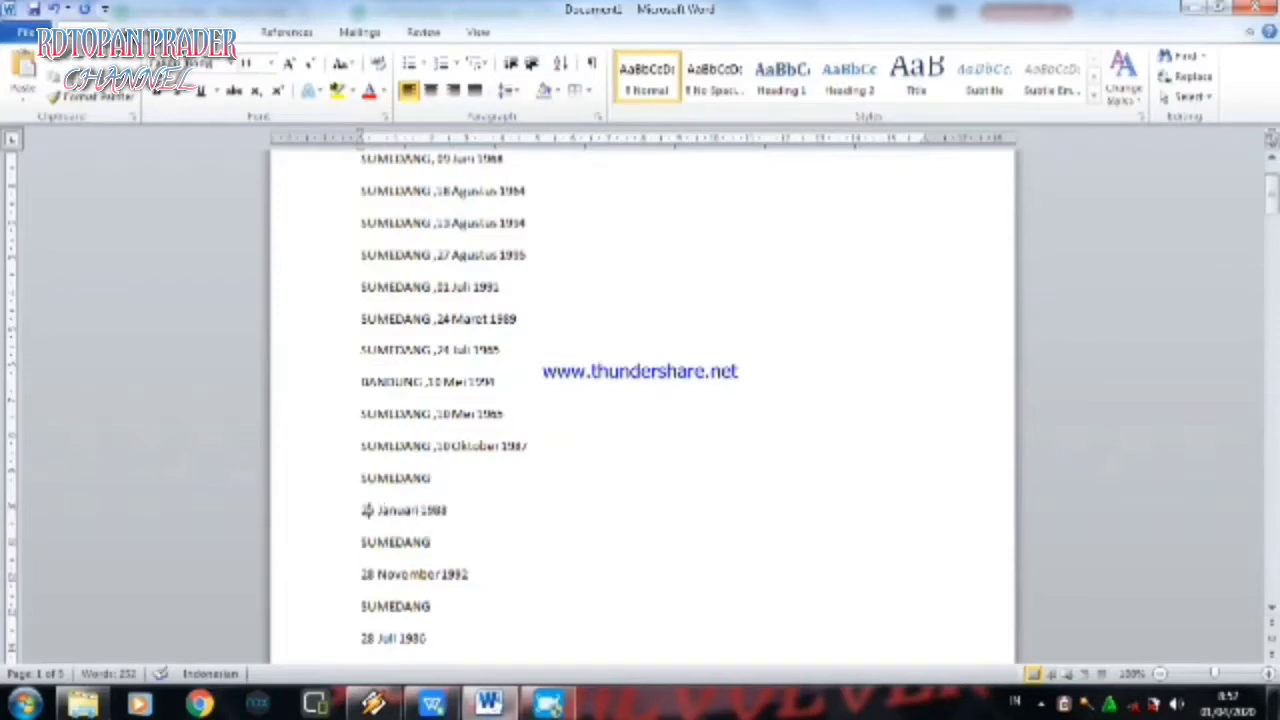
pyautogui.click(433, 478)
pyautogui.press('Delete')
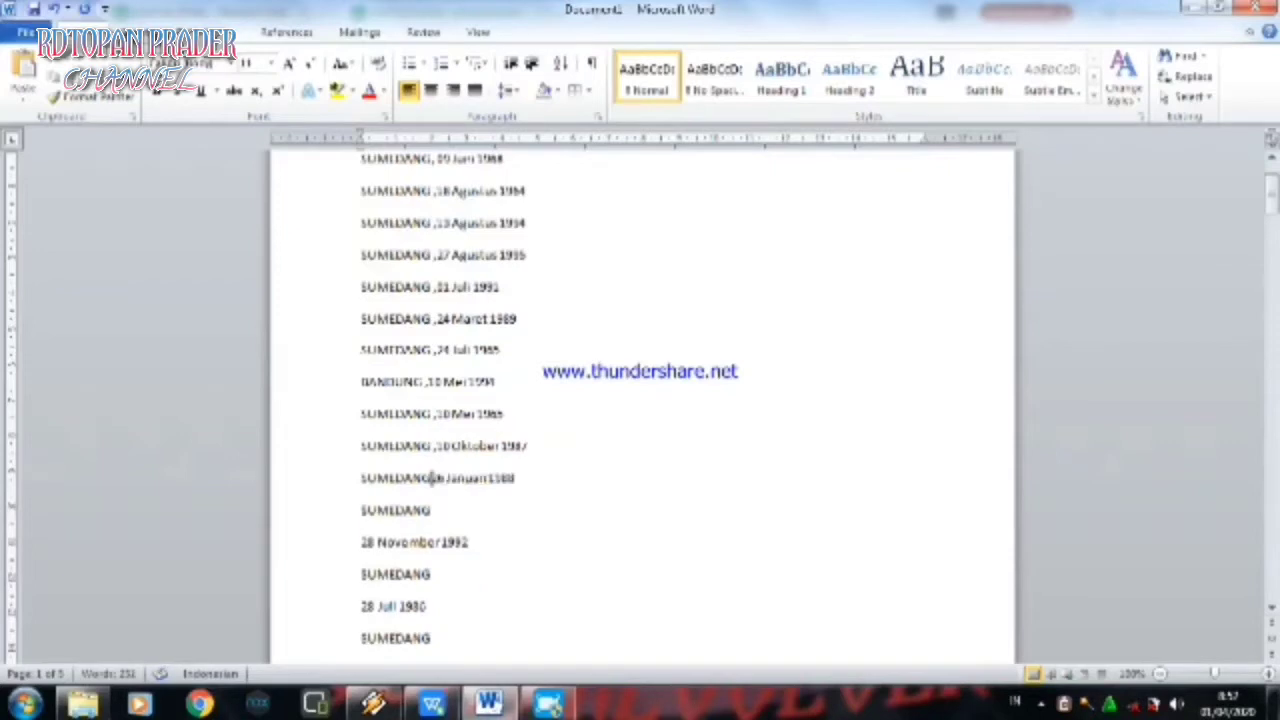
pyautogui.write(',')
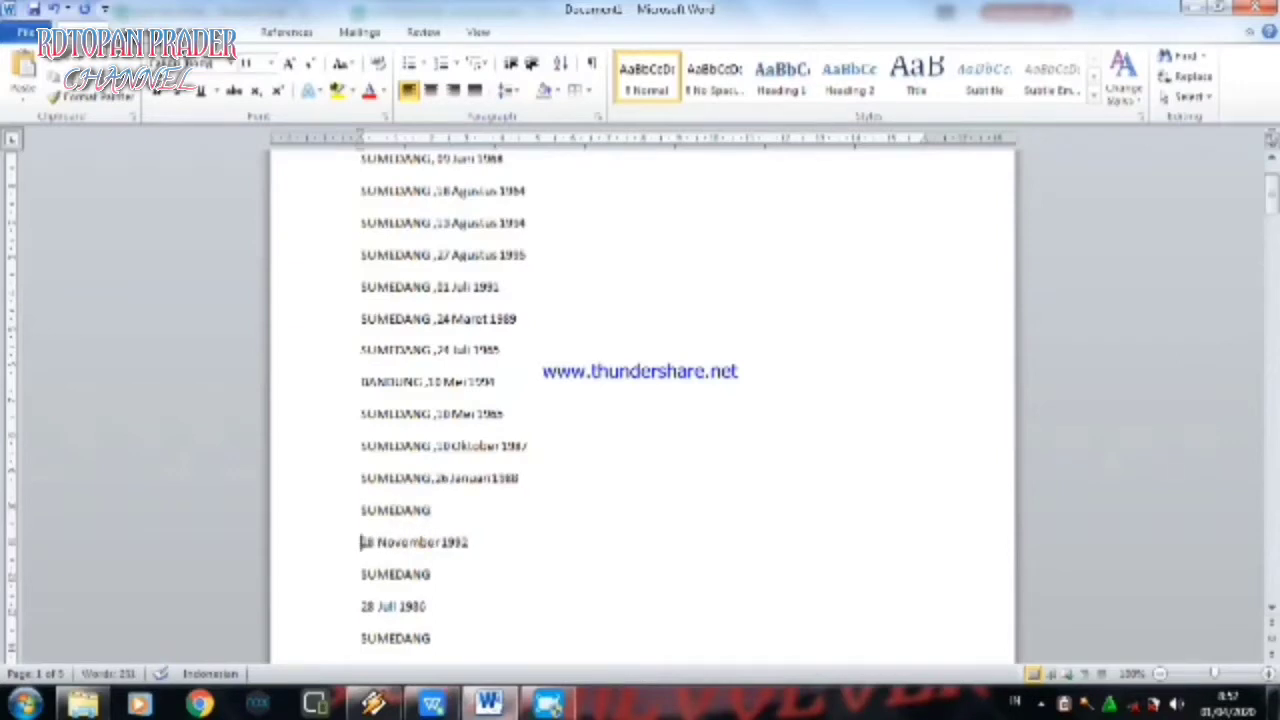
pyautogui.press('BackSpace')
pyautogui.write(',28 November 1992')
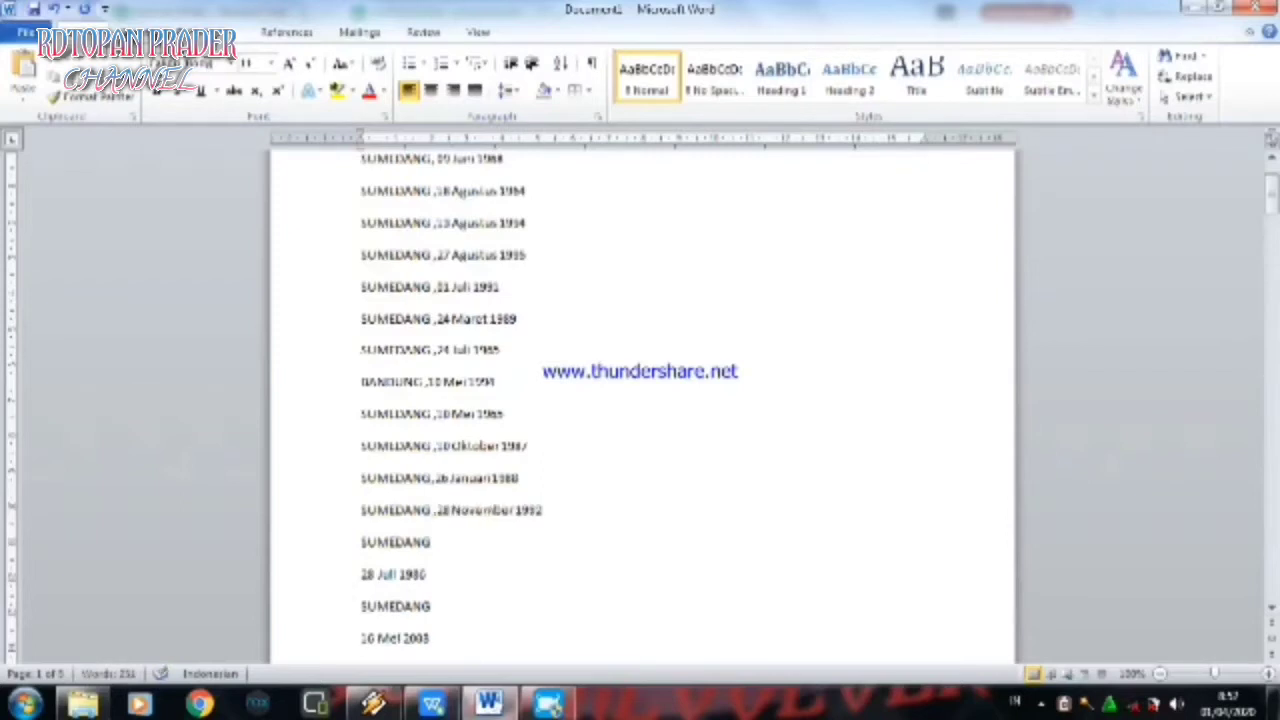
# Step: Join 28 Juli 1986, 16 Mei 2008, 18 Juli 2008, 28 Januari 2008 and 28 Februari 2008 onto their birthplace lines
pyautogui.press('Down')
pyautogui.press('BackSpace')
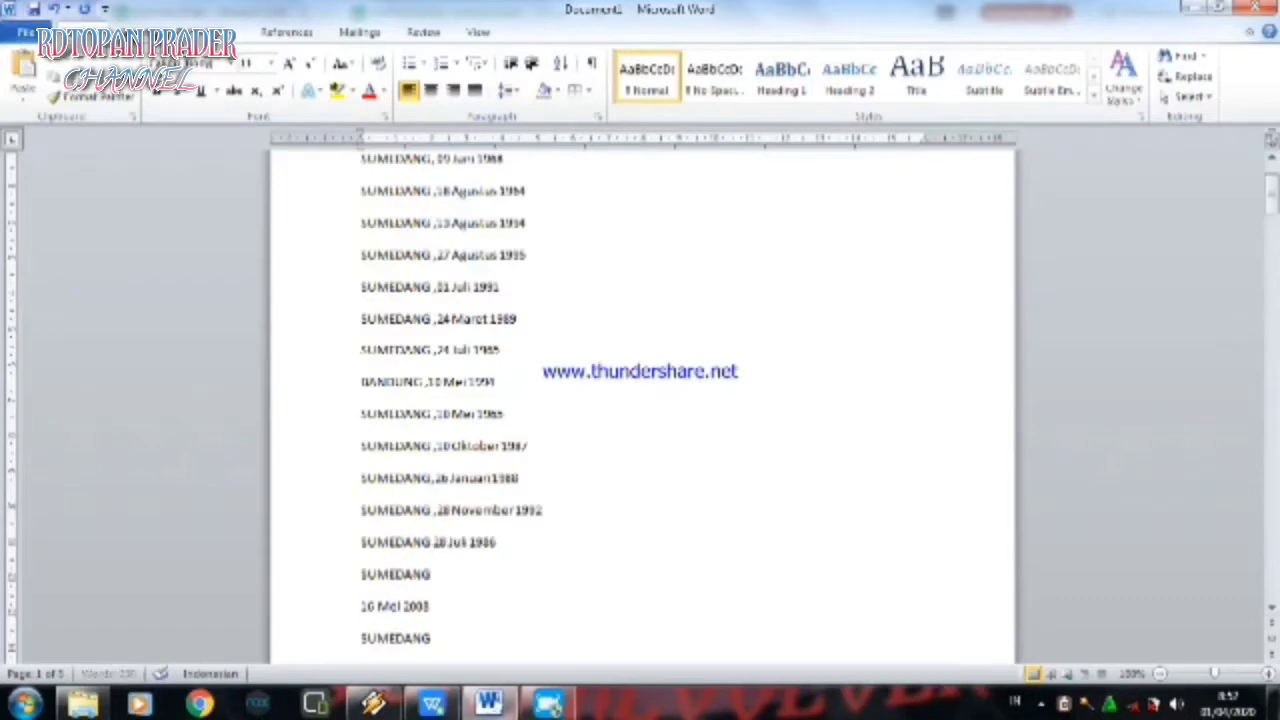
pyautogui.write(',')
pyautogui.press('Down')
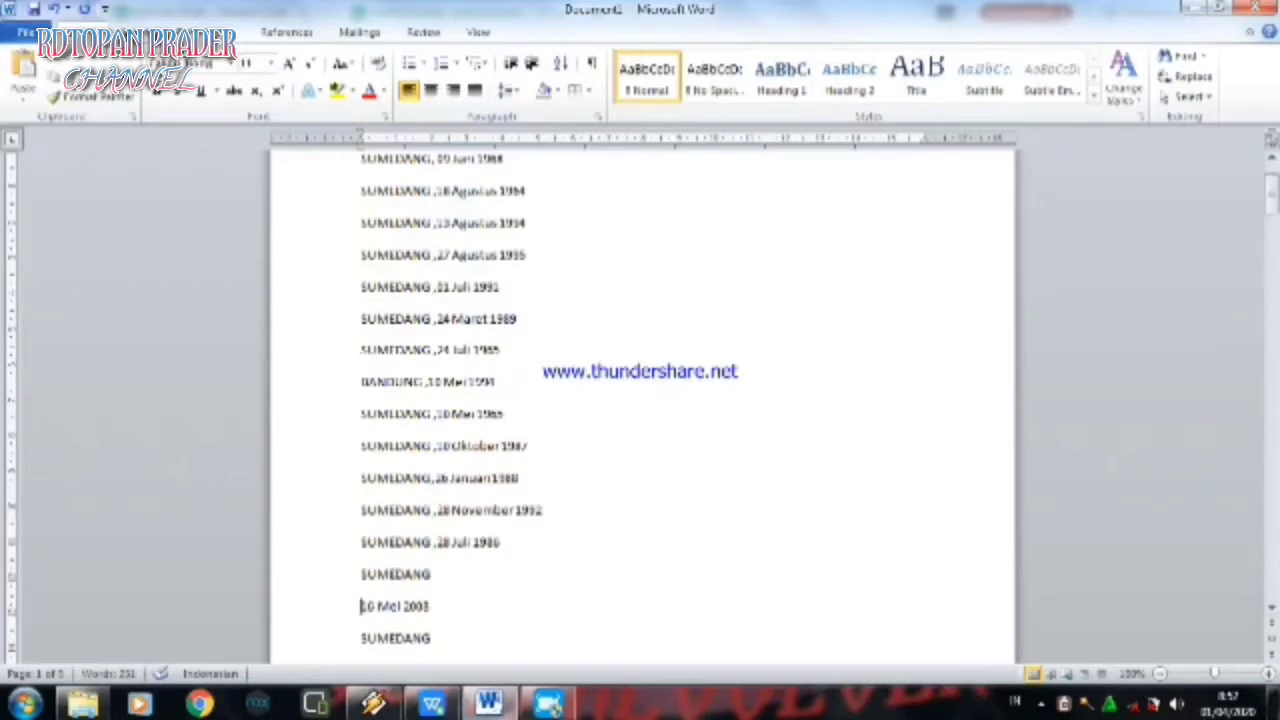
pyautogui.press('BackSpace')
pyautogui.write(',16 Mei 2008')
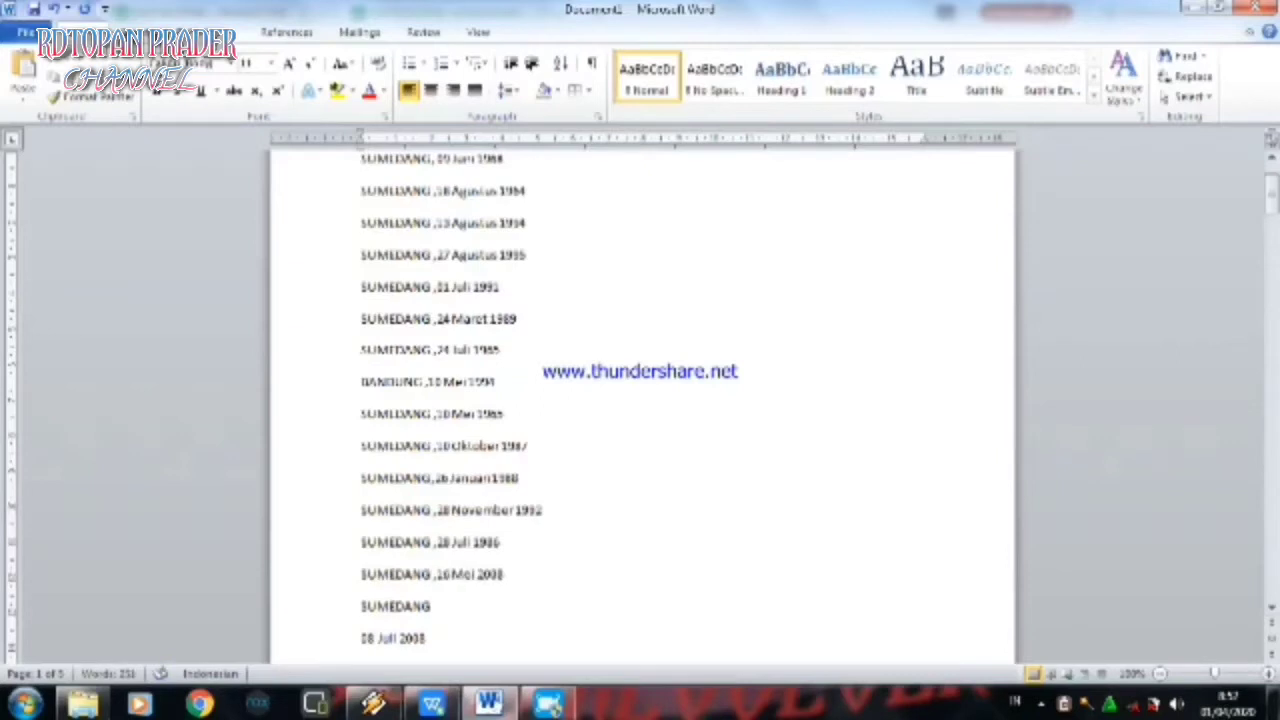
pyautogui.press('Down')
pyautogui.press('BackSpace')
pyautogui.write(',08 Juli 2008')
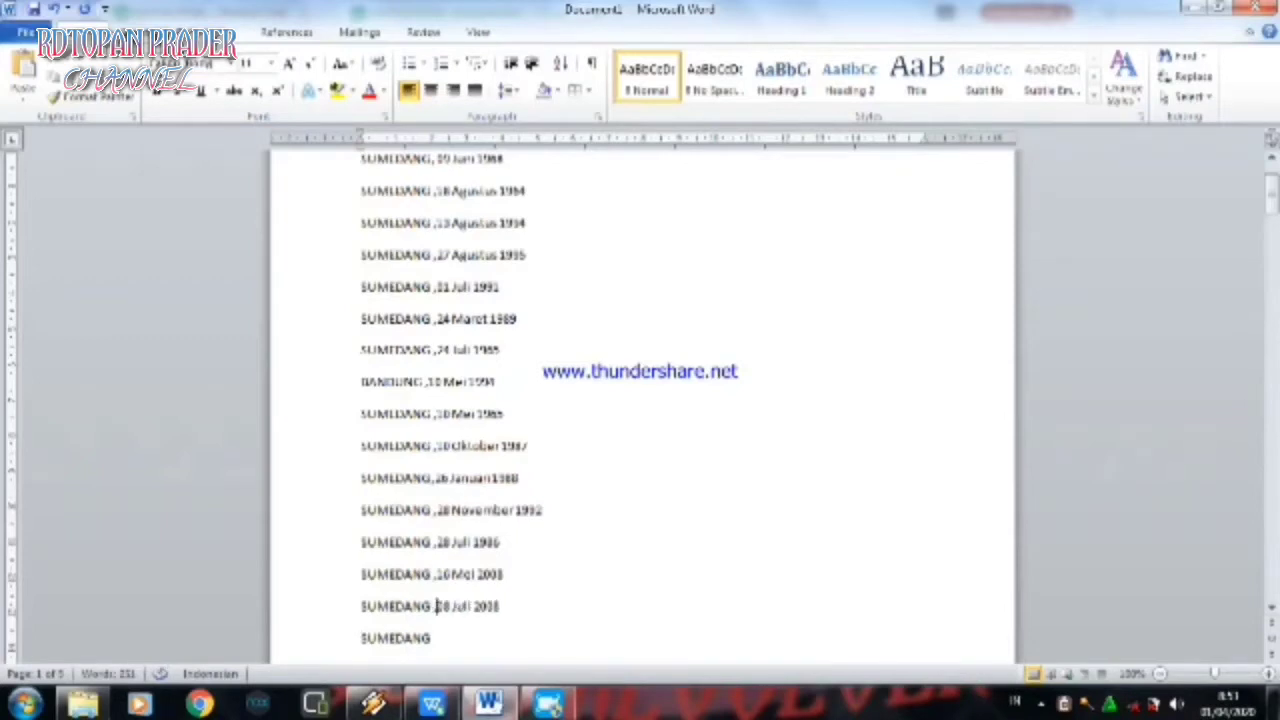
pyautogui.press('Down')
pyautogui.press('Down')
pyautogui.press('Down')
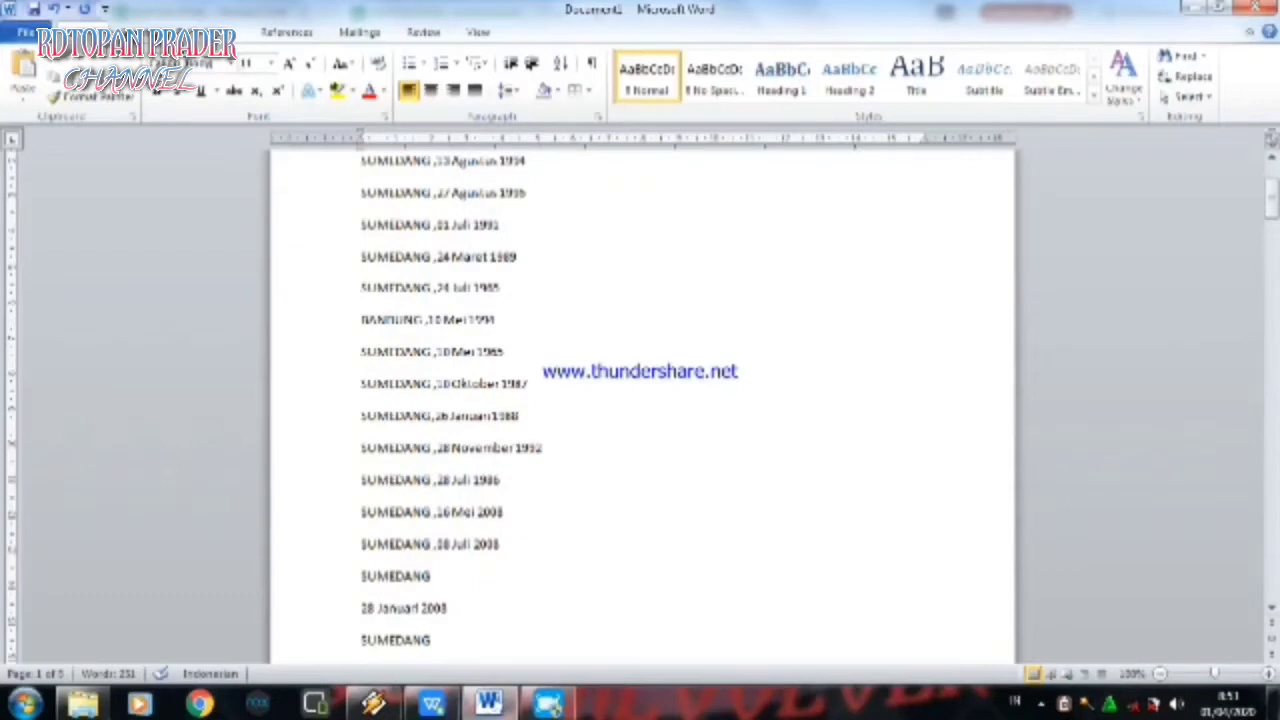
pyautogui.press('BackSpace')
pyautogui.write(',28 Januari 2008')
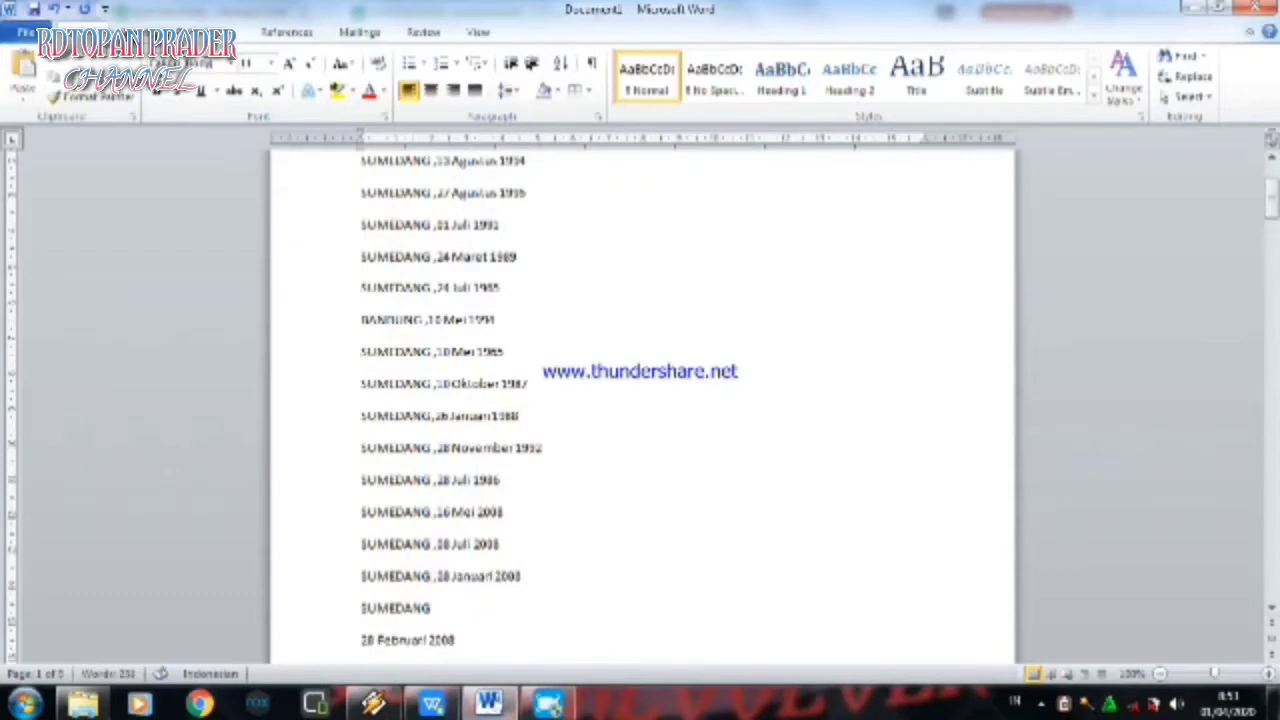
pyautogui.press('Down')
pyautogui.press('BackSpace')
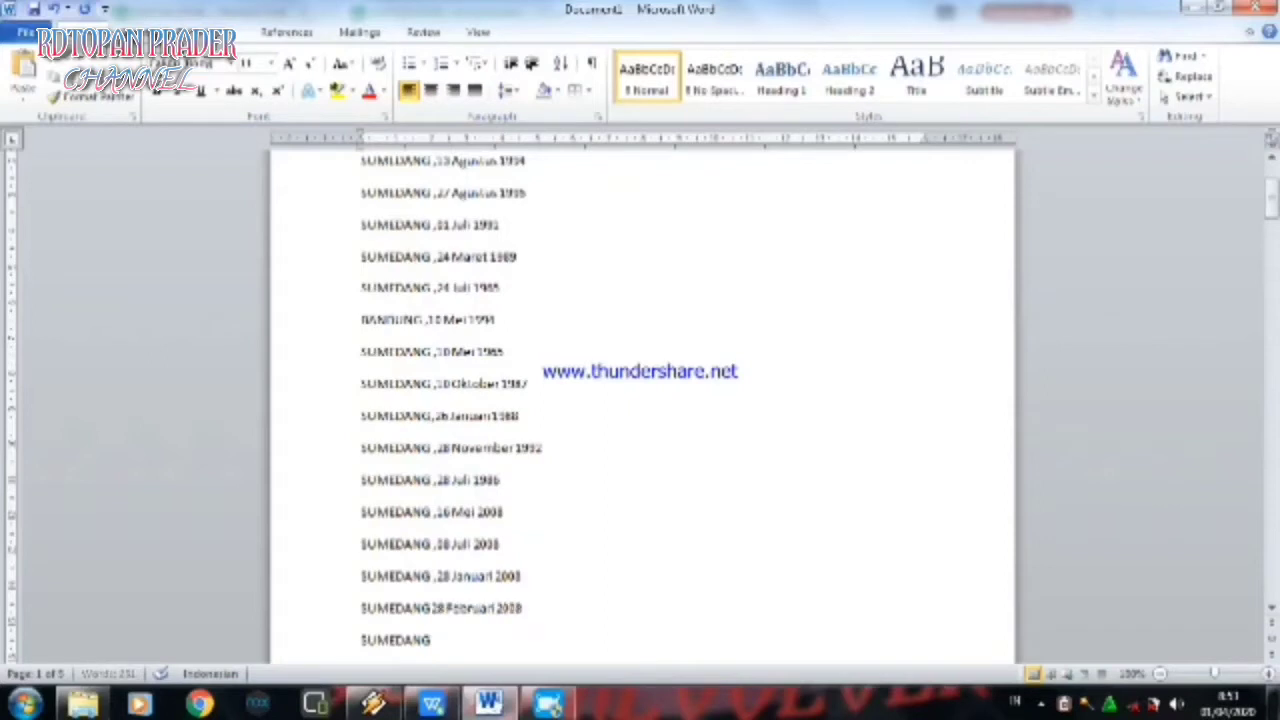
# Step: Join 14 Oktober 2009, 25 Maret 2009 (JAKARTA) and 20 Oktober 2009 onto their birthplace lines
pyautogui.press('Down')
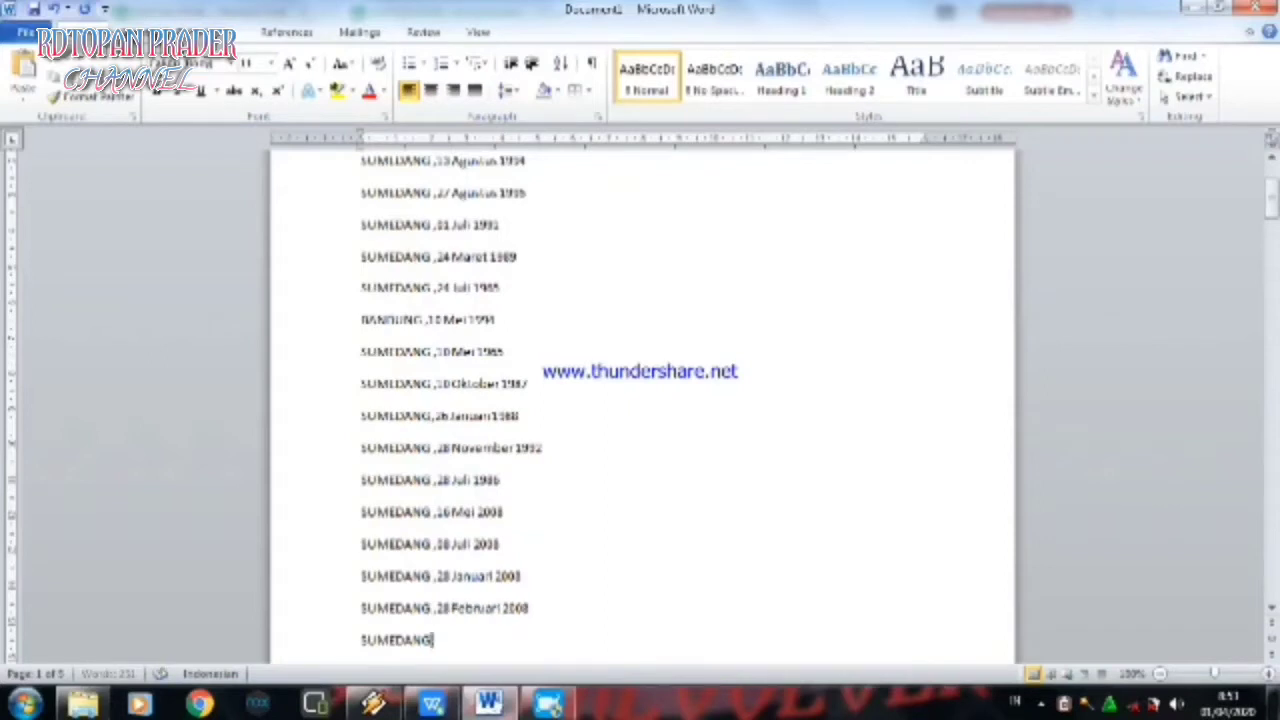
pyautogui.press('Down')
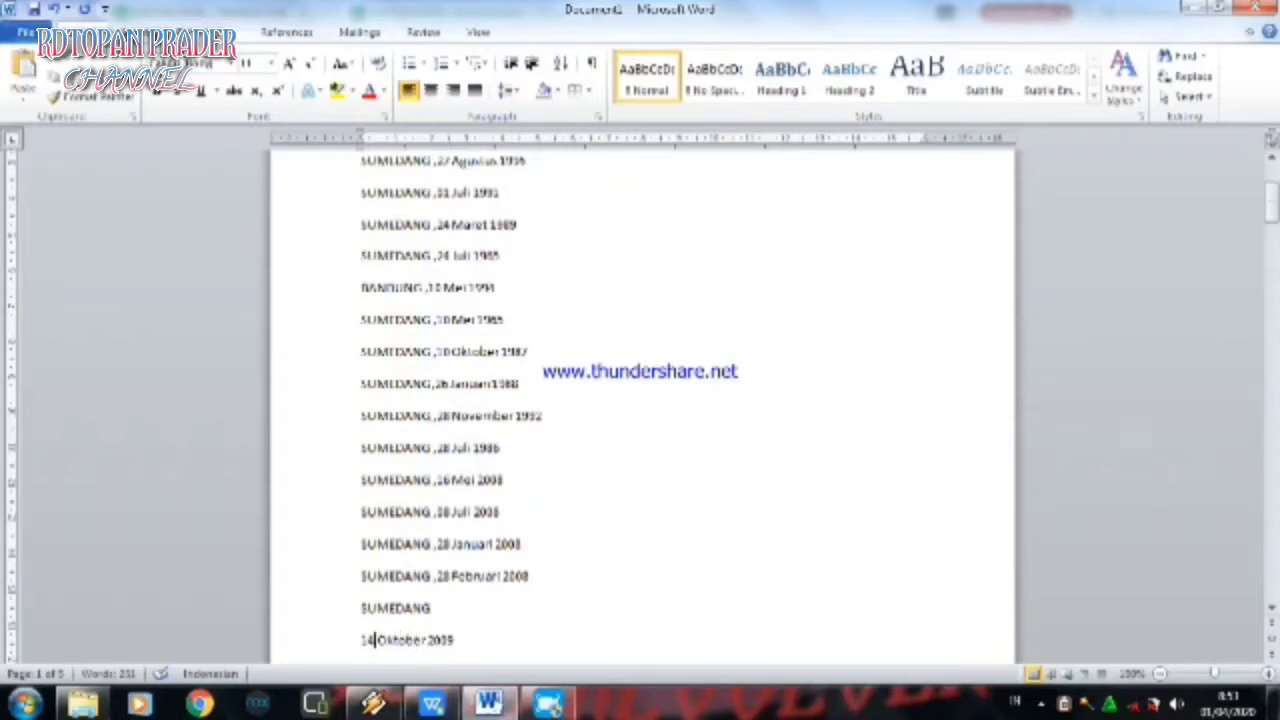
pyautogui.press('BackSpace')
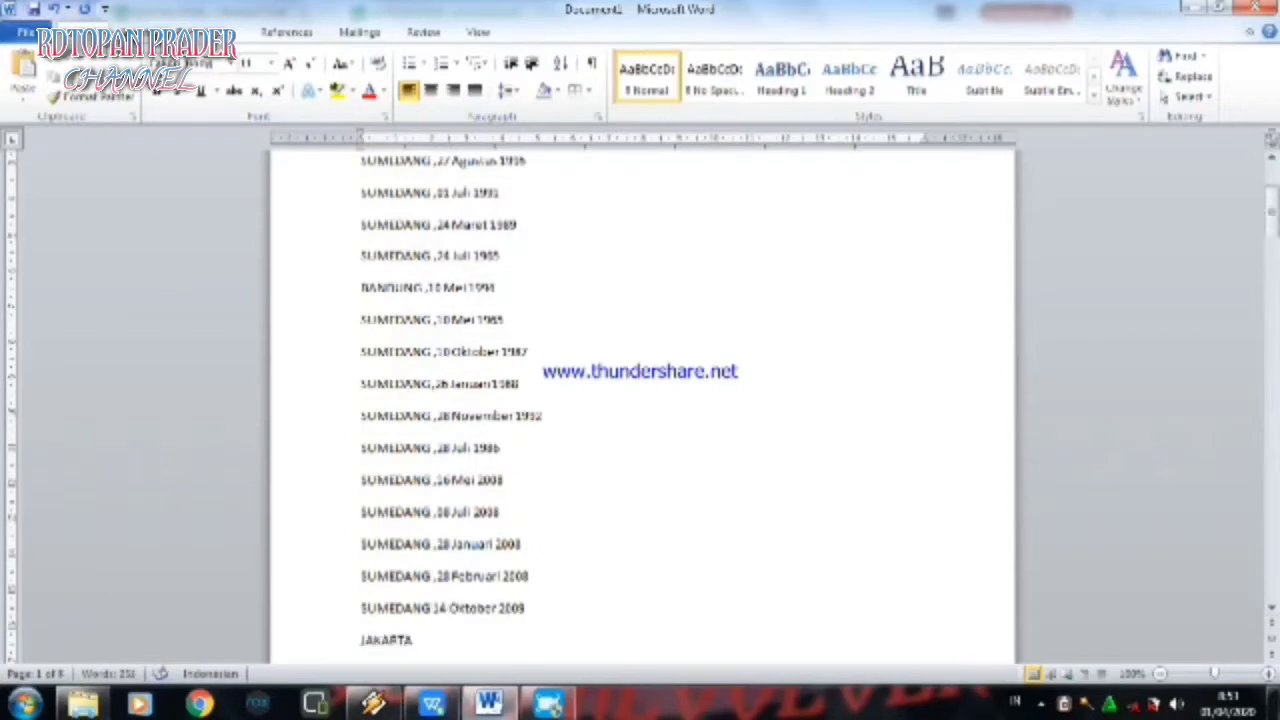
pyautogui.press('Down')
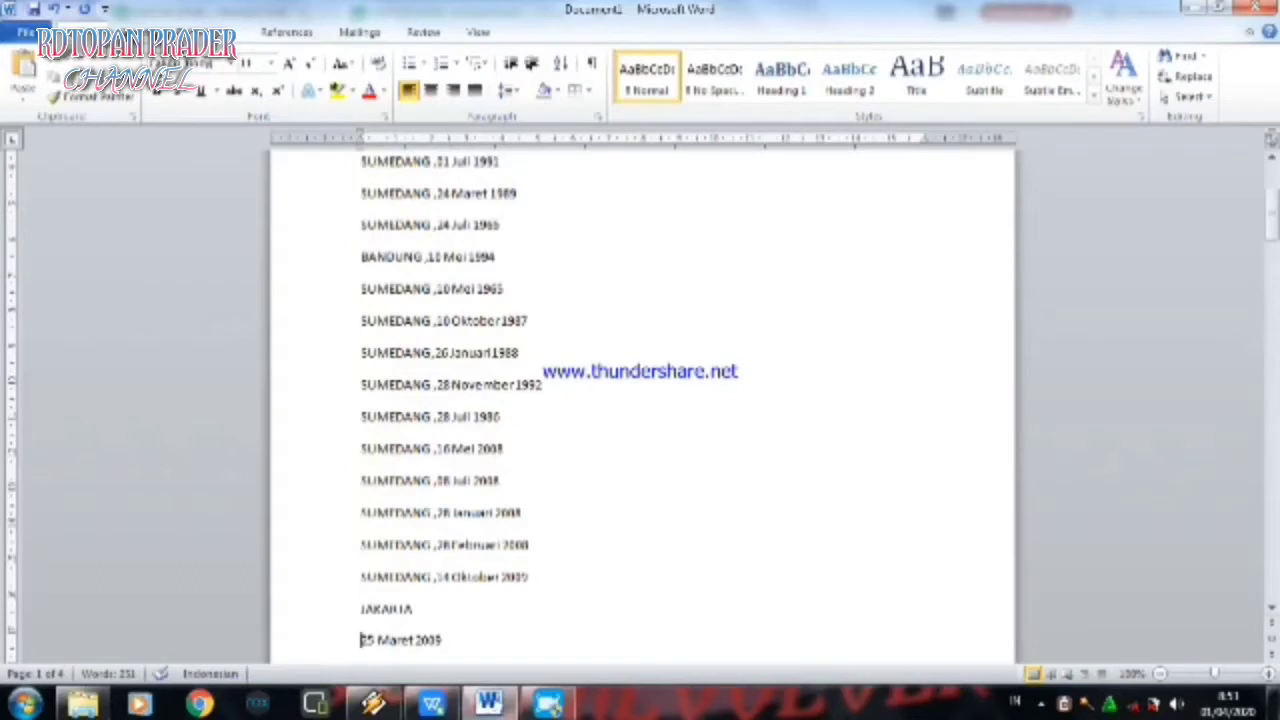
pyautogui.press('BackSpace')
pyautogui.write(',25 Maret 2009')
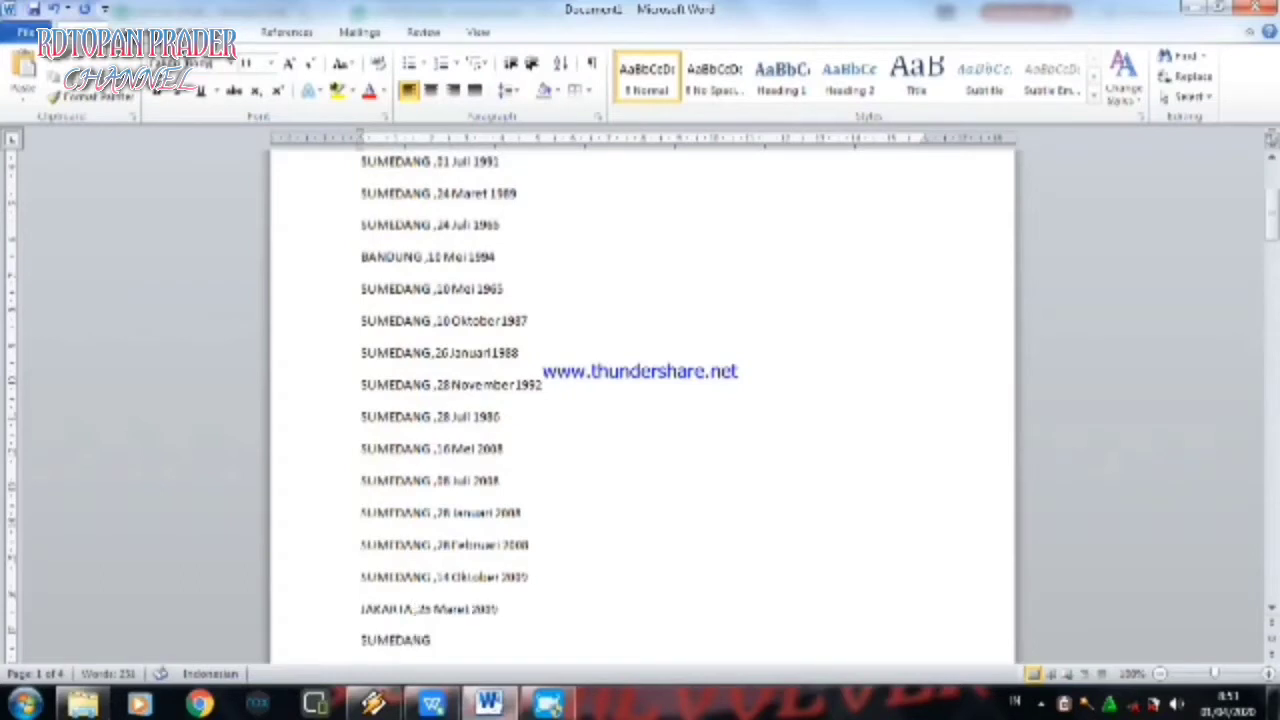
pyautogui.press('Down')
pyautogui.press('Down')
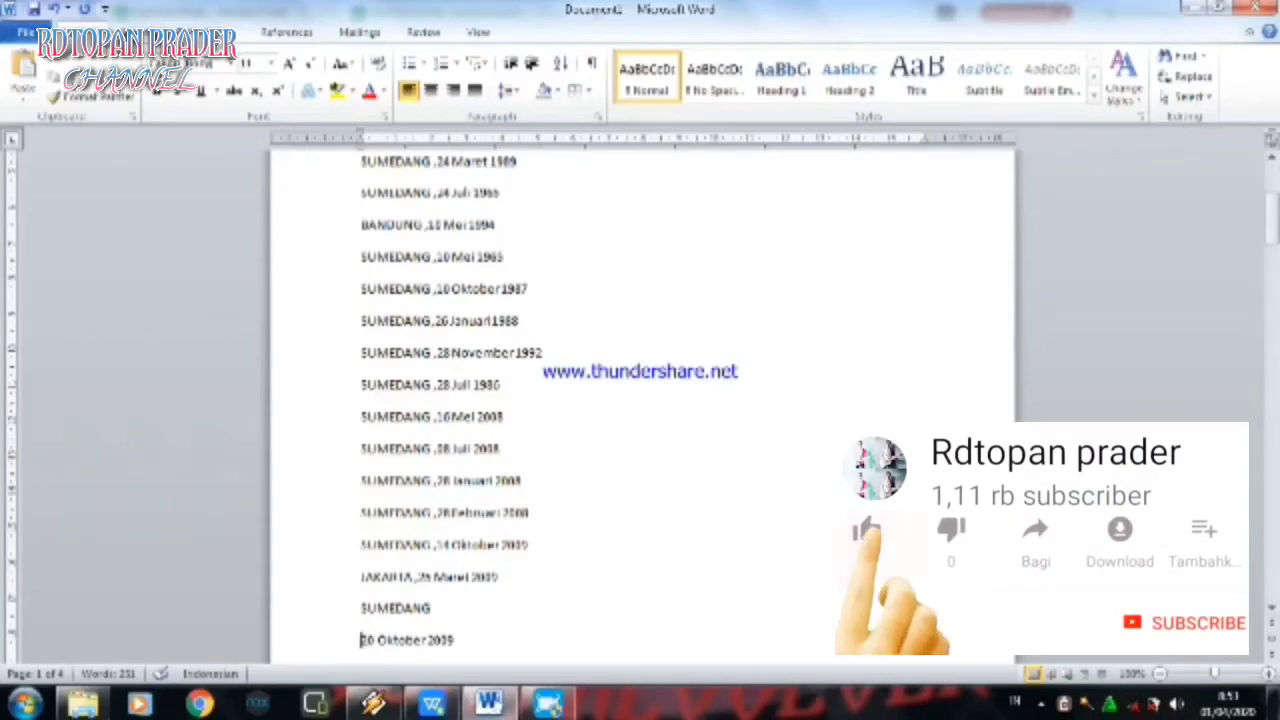
pyautogui.press('BackSpace')
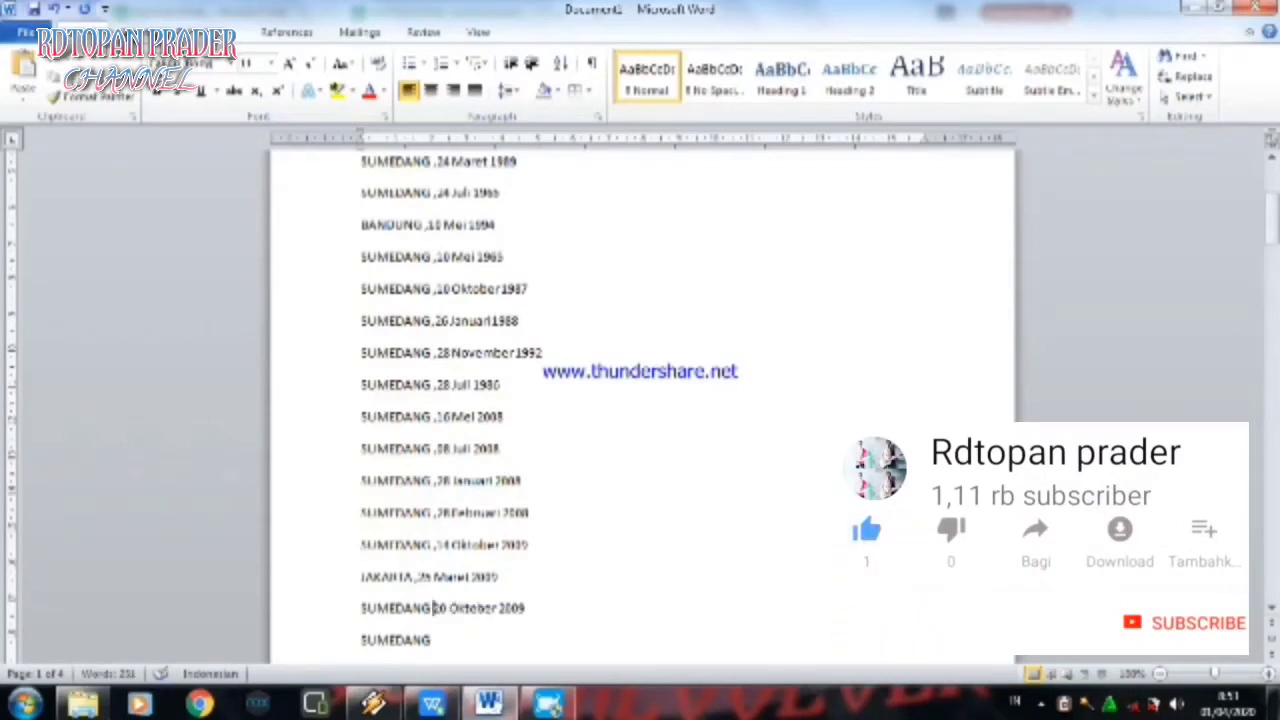
pyautogui.write(',')
# Step: Join 19 Februari 2009, 24 Oktober 2011 and 15 Mei 2008 (BANDUNG) onto their birthplace lines with commas
pyautogui.press('Down')
pyautogui.press('Down')
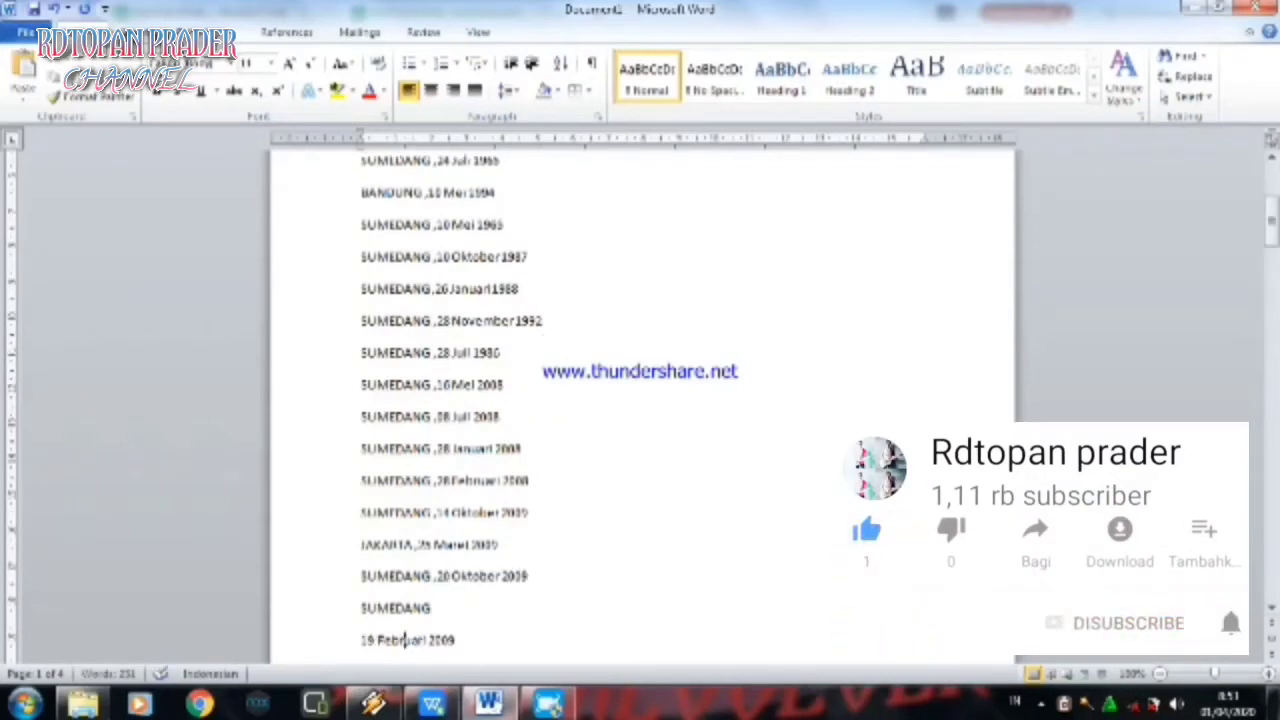
pyautogui.press('BackSpace')
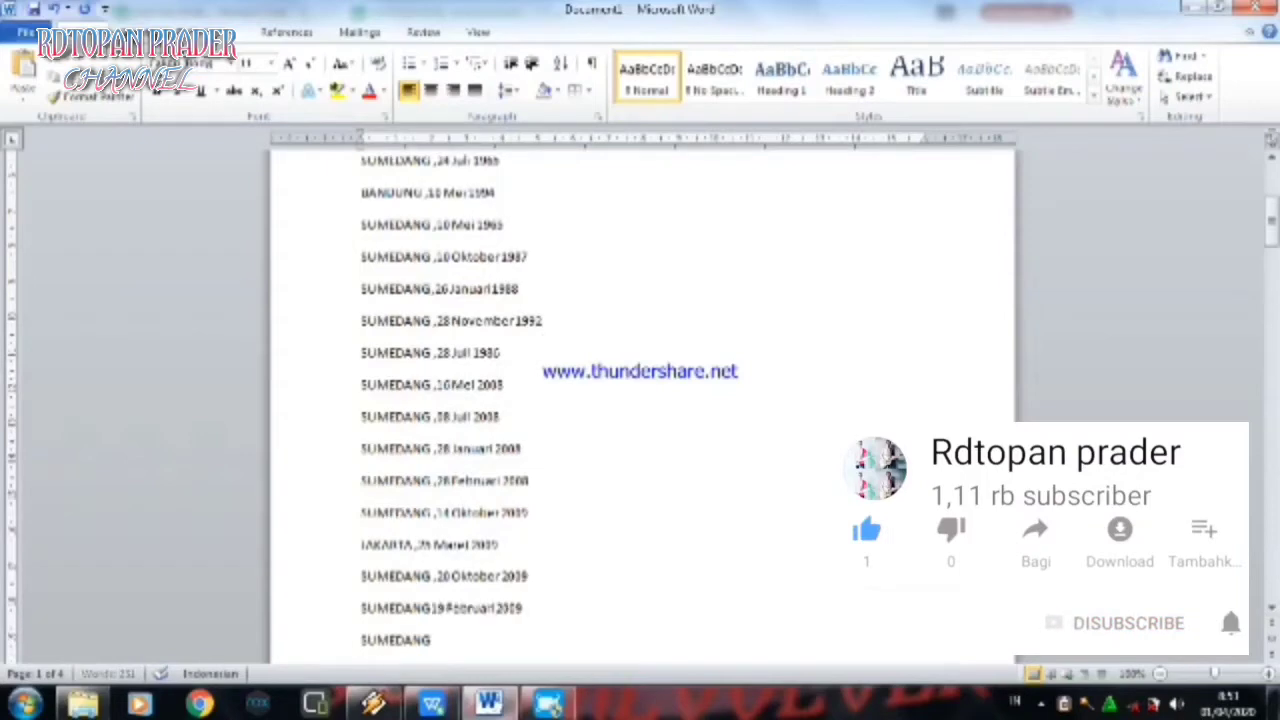
pyautogui.write(',')
pyautogui.press('Down')
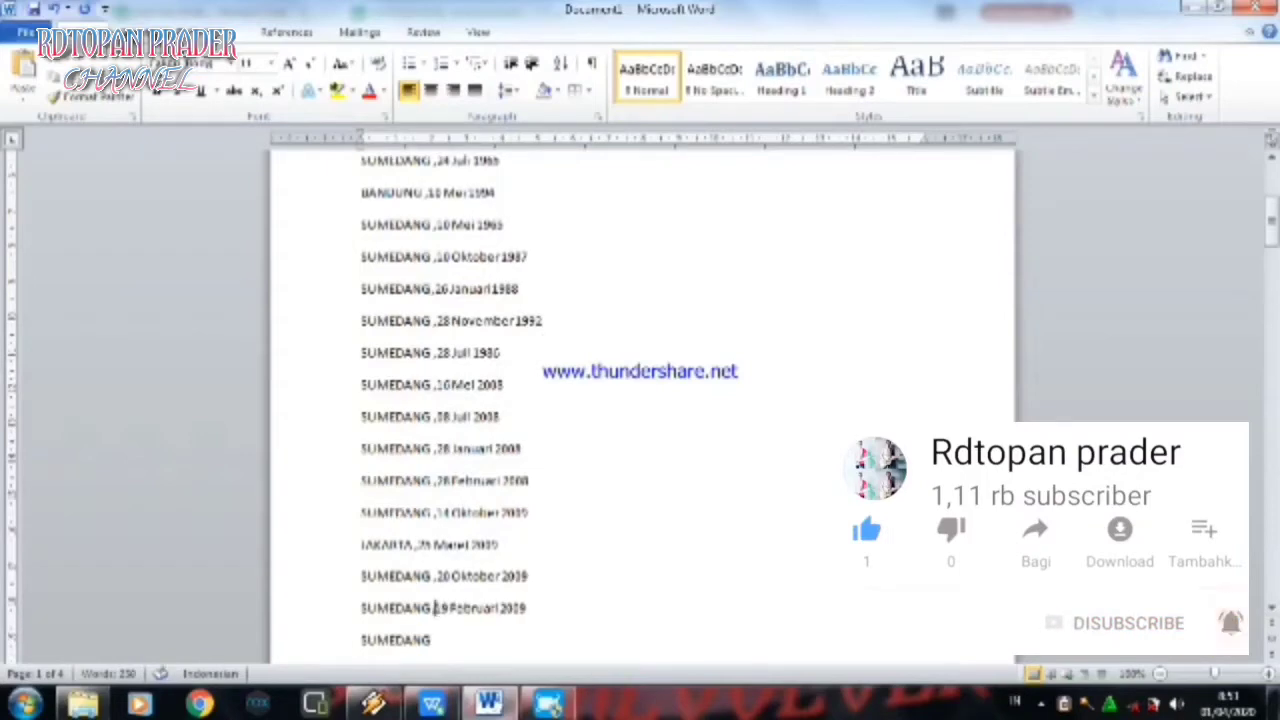
pyautogui.press('Down')
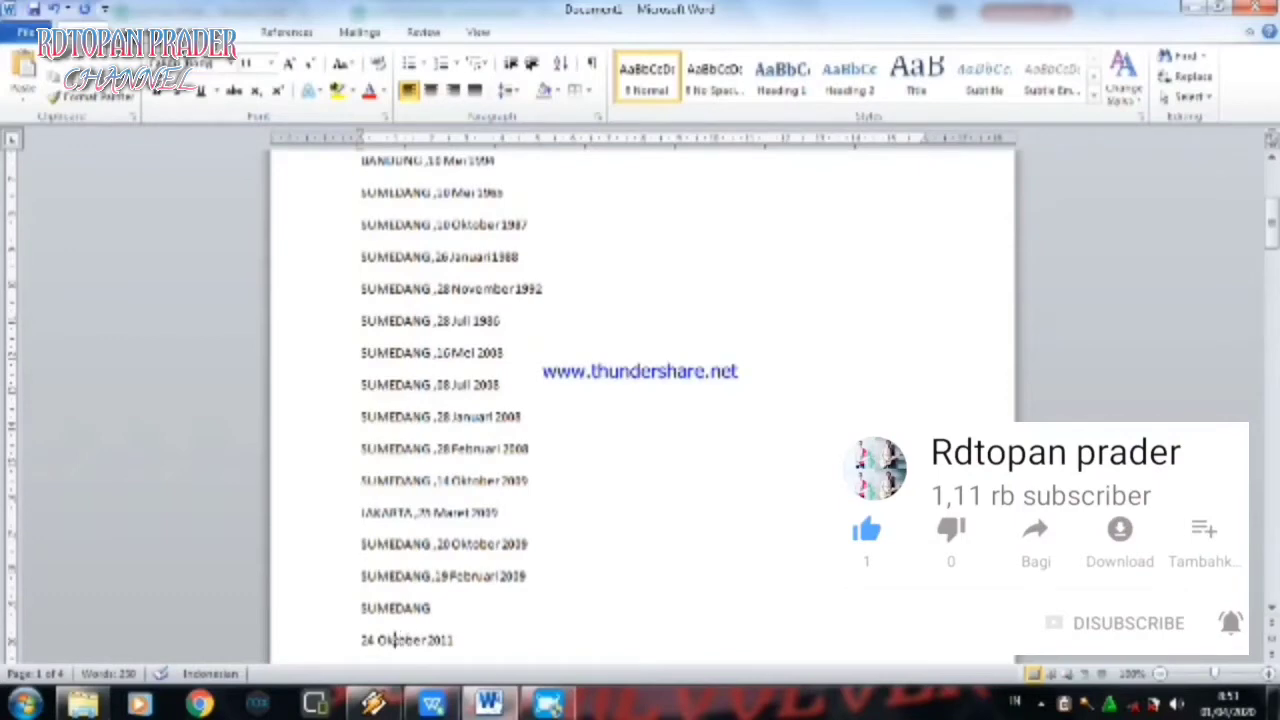
pyautogui.press('Home')
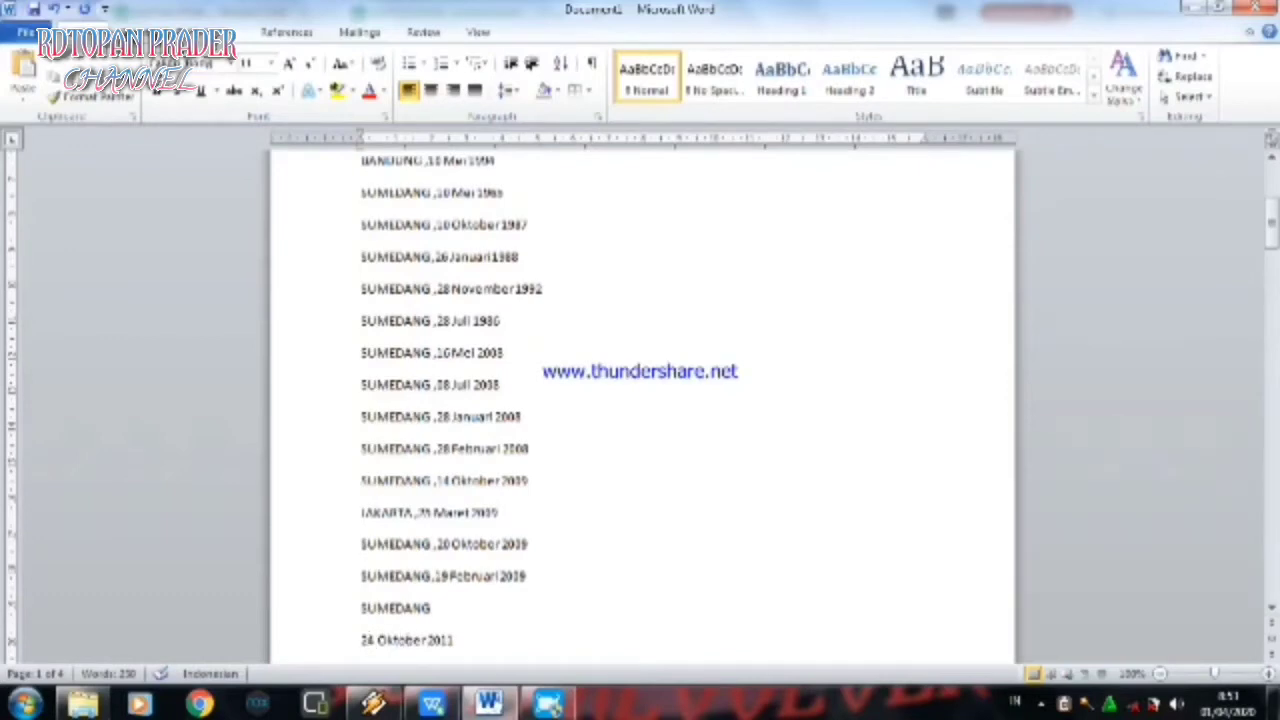
pyautogui.press('BackSpace')
pyautogui.write(',')
pyautogui.press('Down')
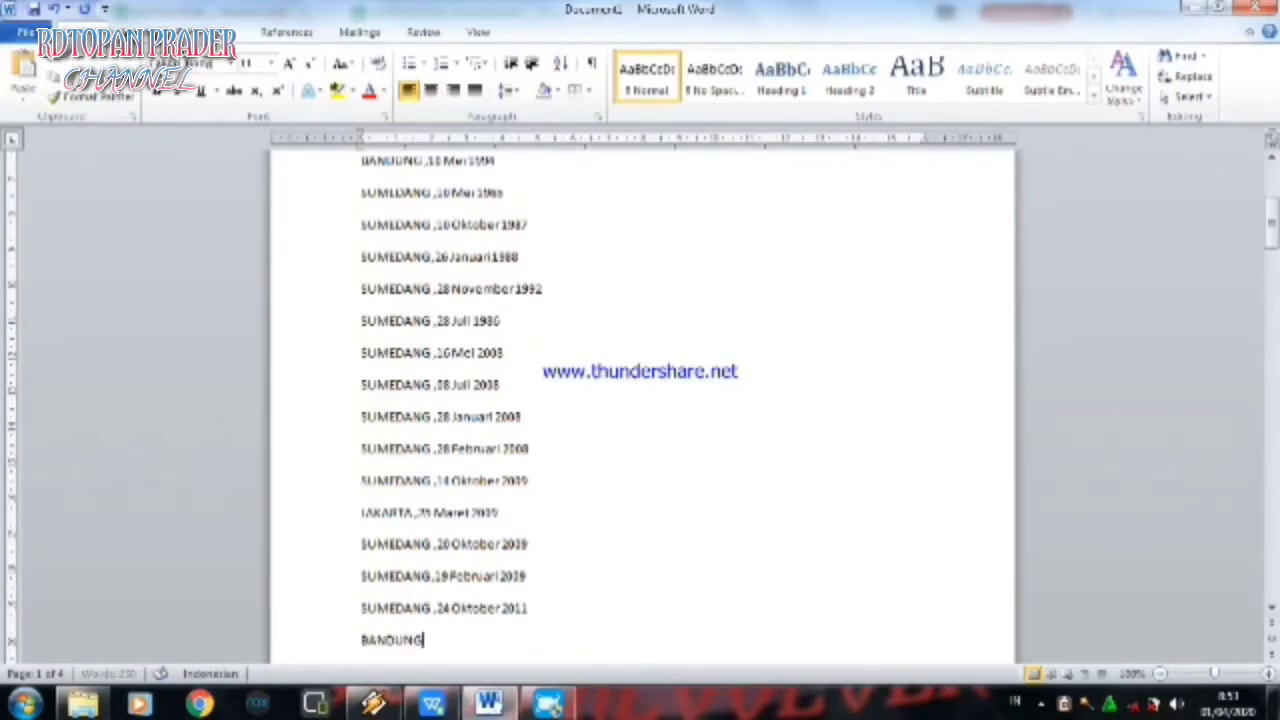
pyautogui.press('Down')
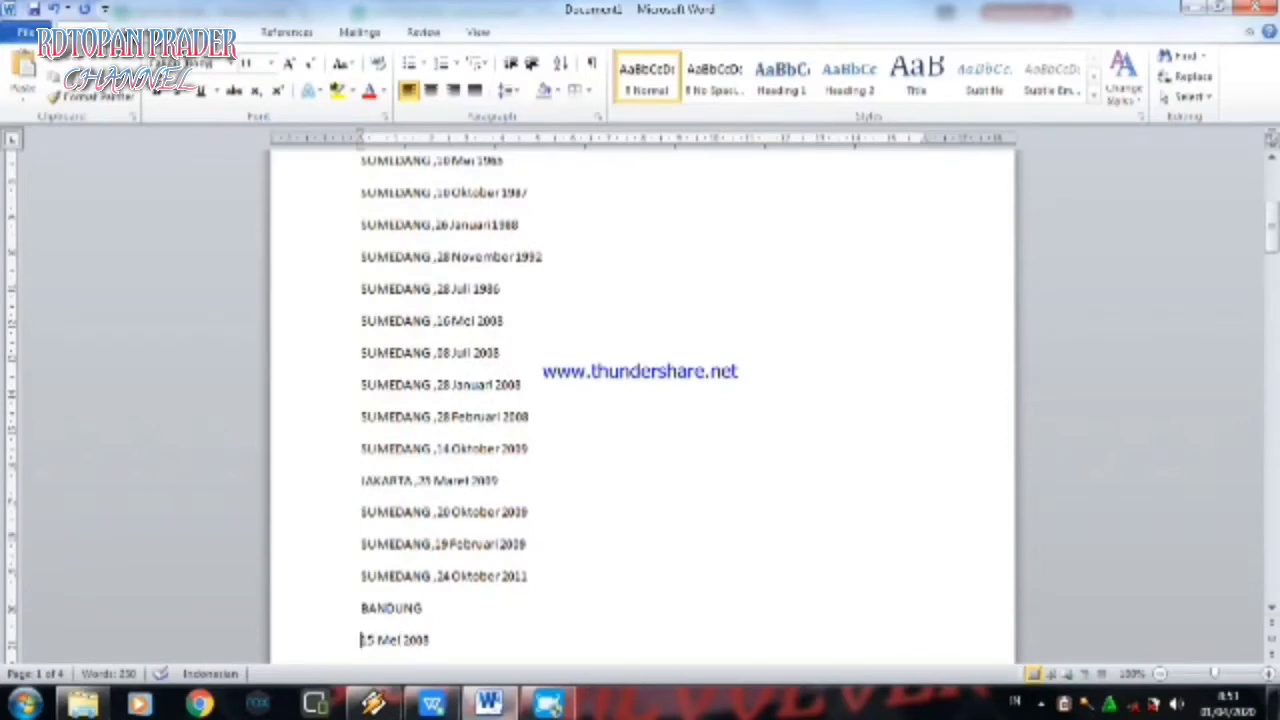
pyautogui.press('BackSpace')
pyautogui.write(',15 Mei 2008')
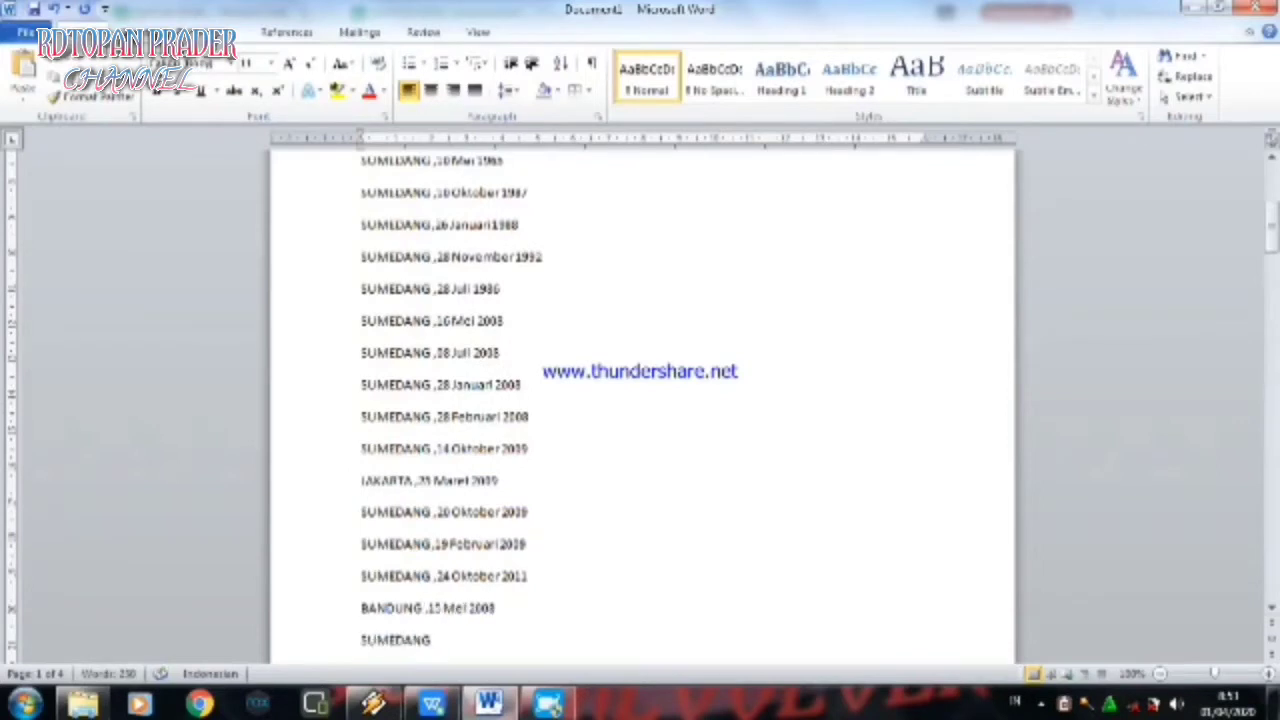
# Step: Join 24 Agustus 2008, 29 Juni 2009 and 29 Agustus 2008 onto their SUMEDANG lines
pyautogui.press('Down')
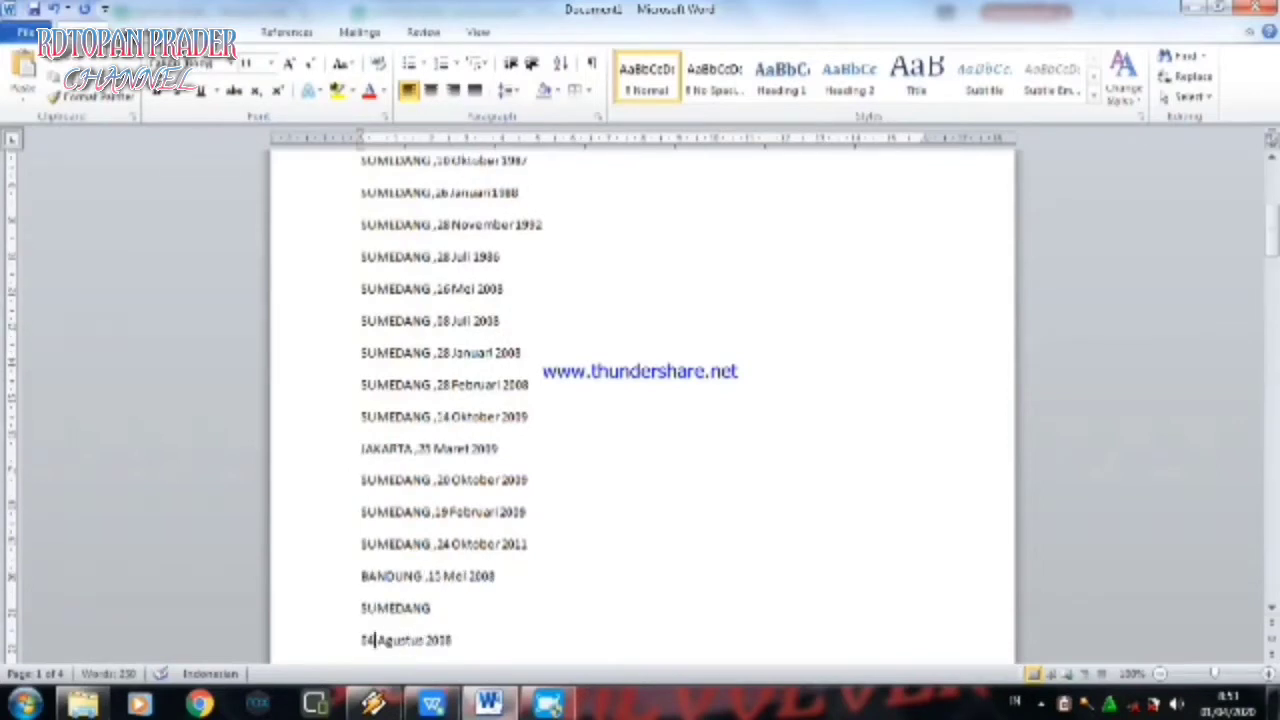
pyautogui.press('BackSpace')
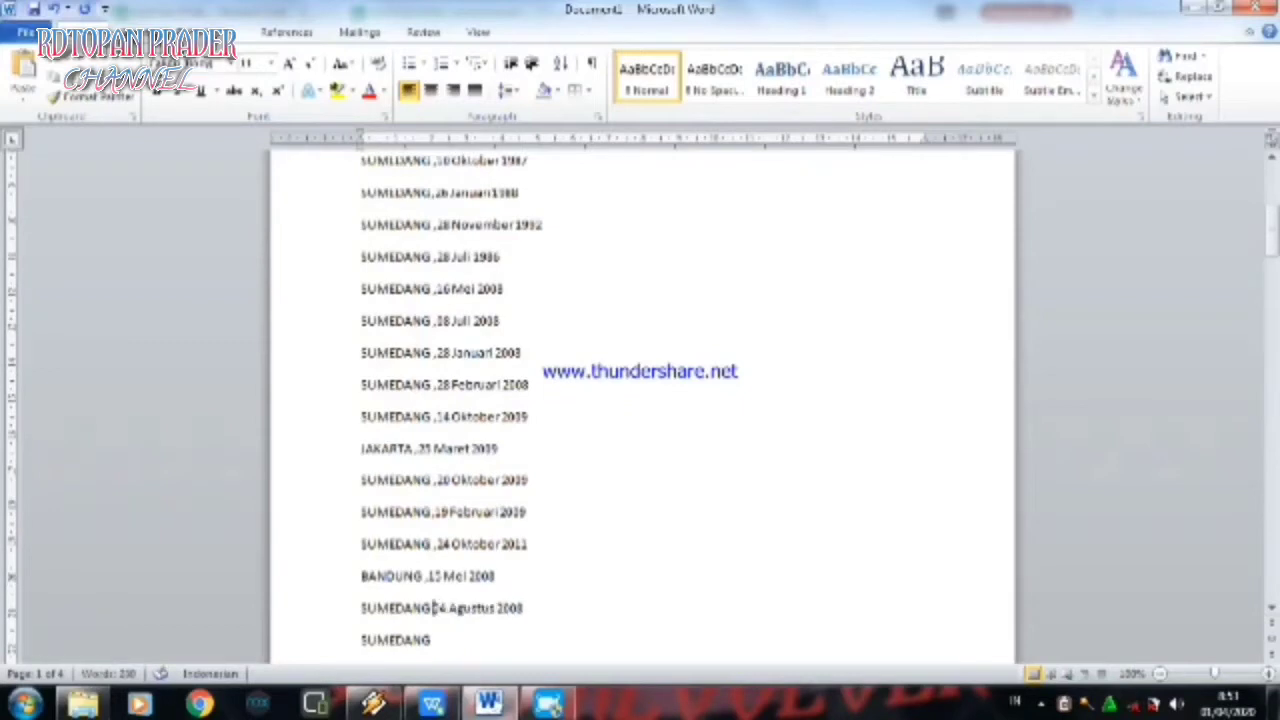
pyautogui.write(',')
pyautogui.press('Down')
pyautogui.press('Down')
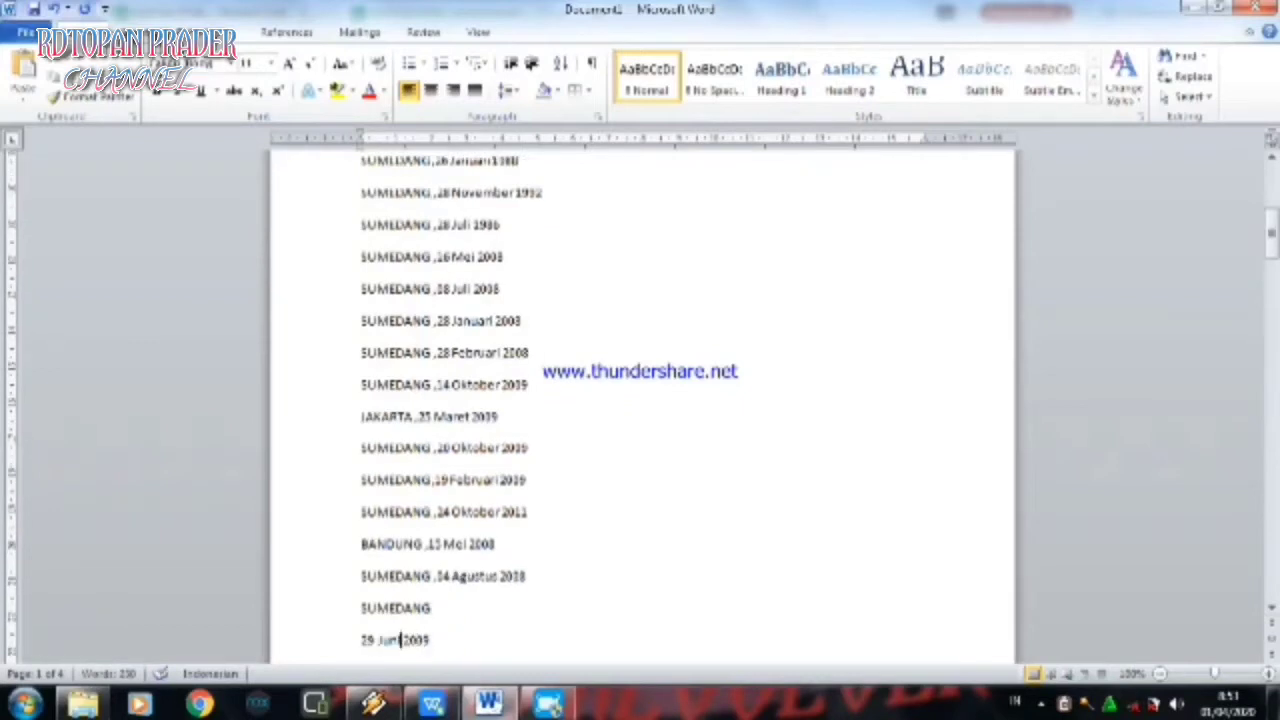
pyautogui.press('BackSpace')
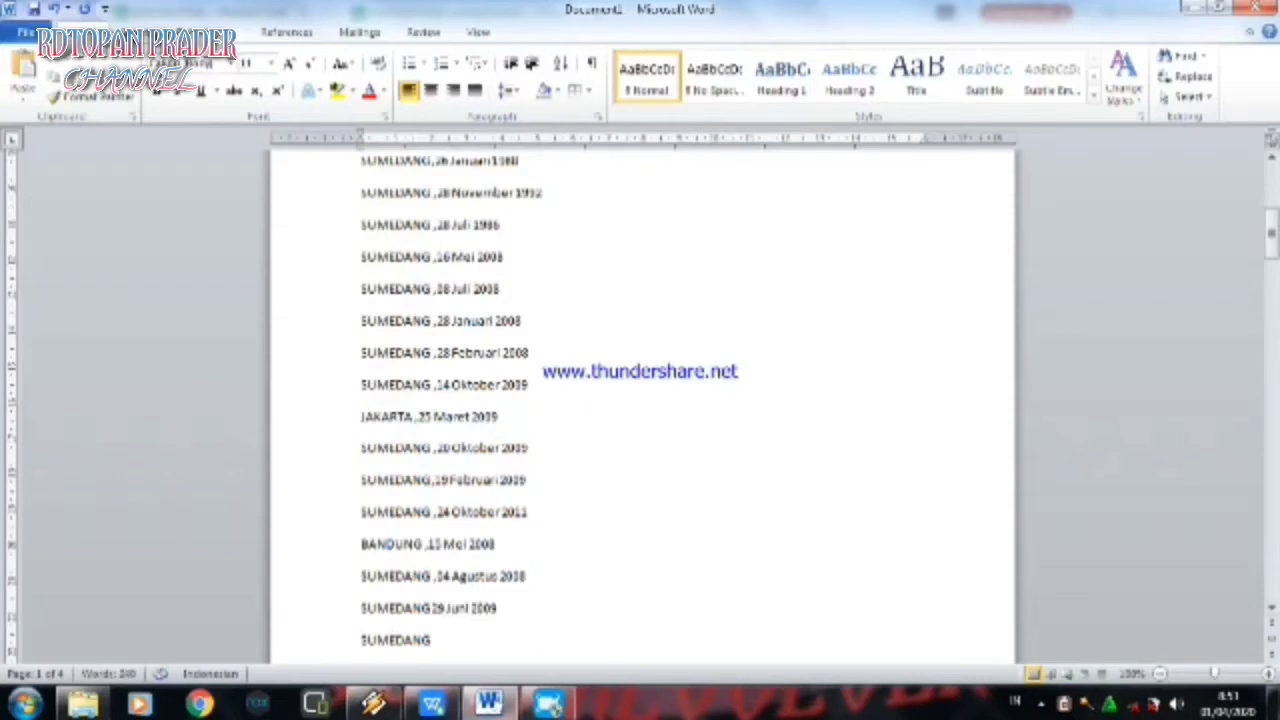
pyautogui.write(',')
pyautogui.press('Down')
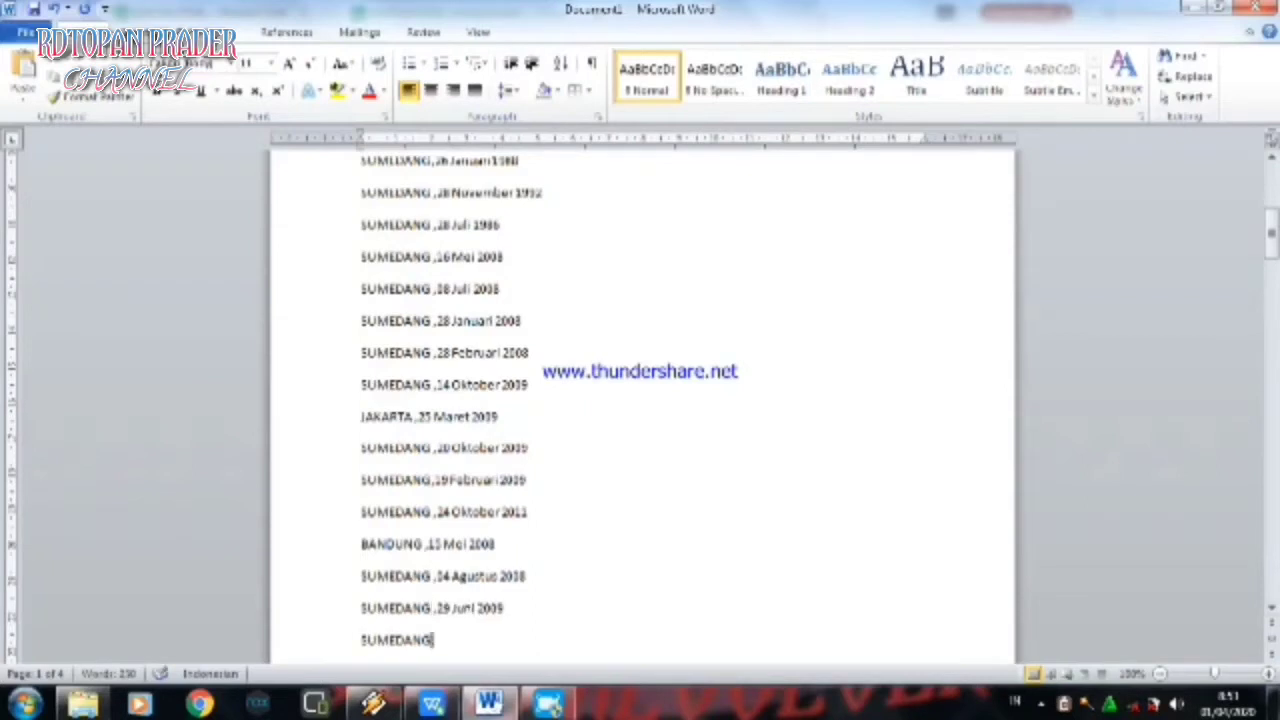
pyautogui.press('Down')
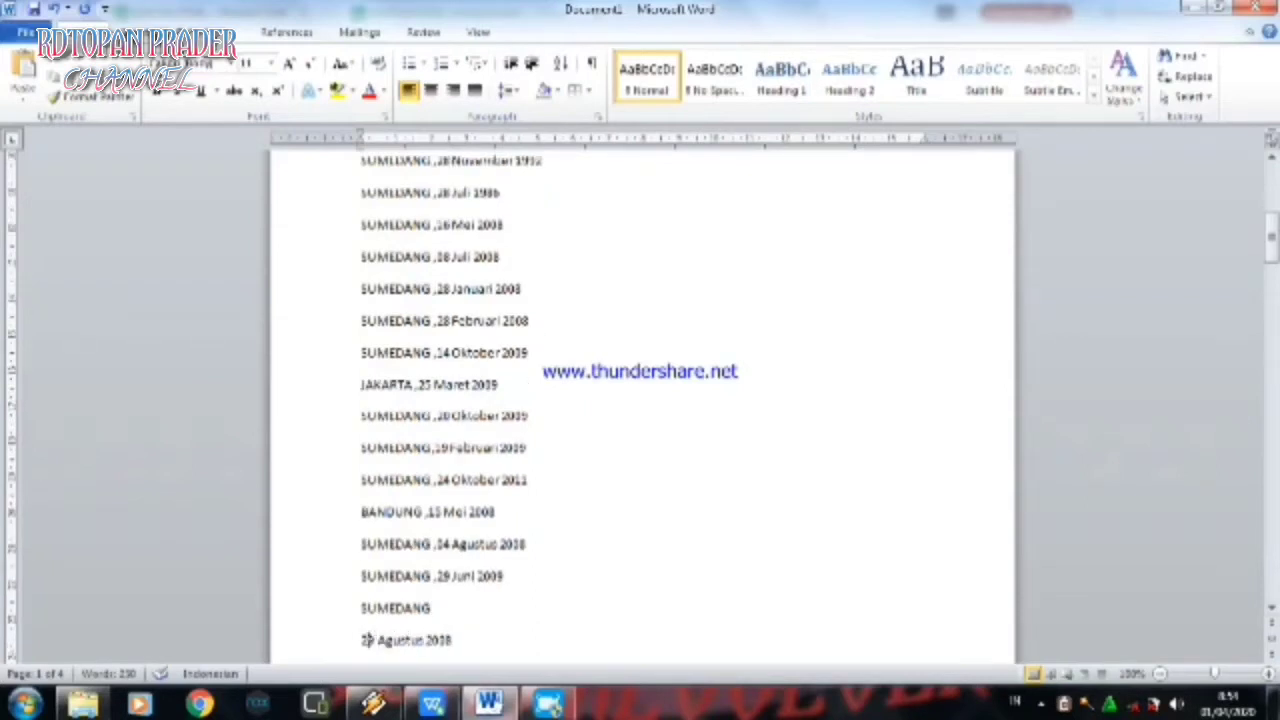
pyautogui.press('BackSpace')
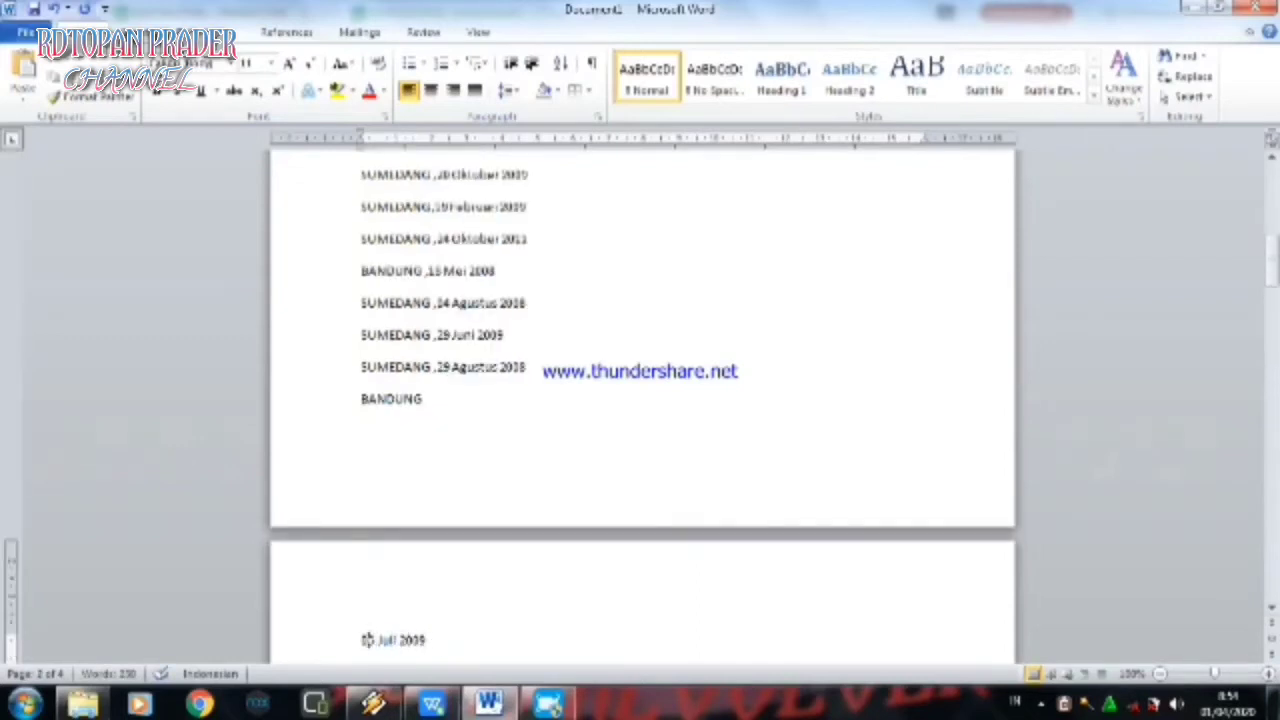
# Step: Join 06 Juli 2009 (BANDUNG), 12 Juli 2010 (SUMEDANG) and 17 Oktober 2008 (BANDUNG) with commas
pyautogui.press('Delete')
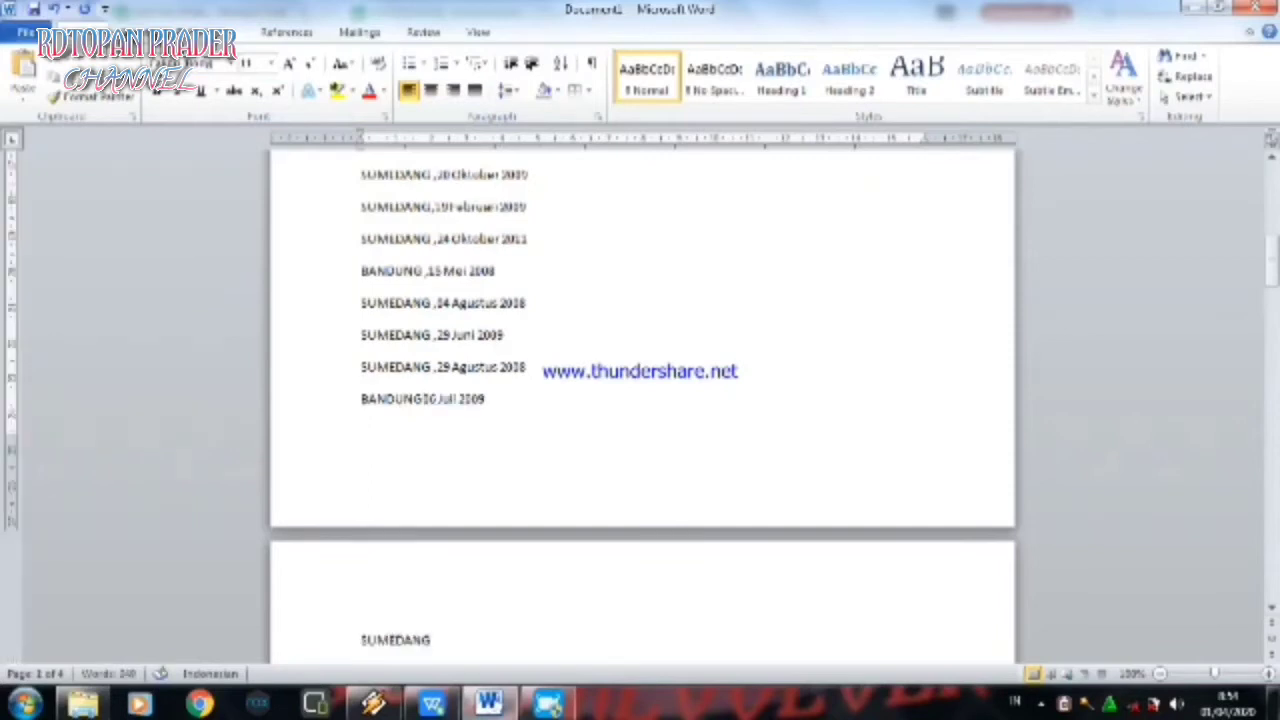
pyautogui.write(',')
pyautogui.press('Left')
pyautogui.press('Left')
pyautogui.press('Left')
pyautogui.press('Left')
pyautogui.press('Left')
pyautogui.press('Down')
pyautogui.press('Down')
pyautogui.press('Down')
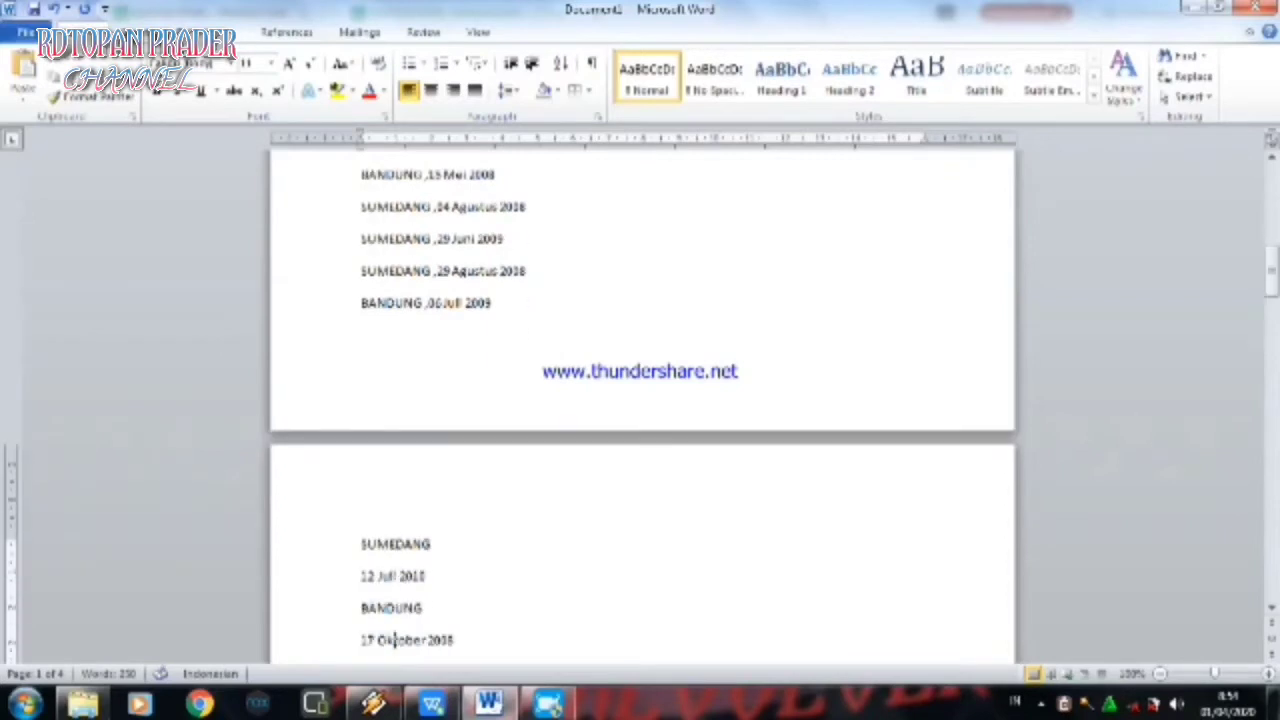
pyautogui.press('Left')
pyautogui.press('Left')
pyautogui.press('Left')
pyautogui.press('BackSpace')
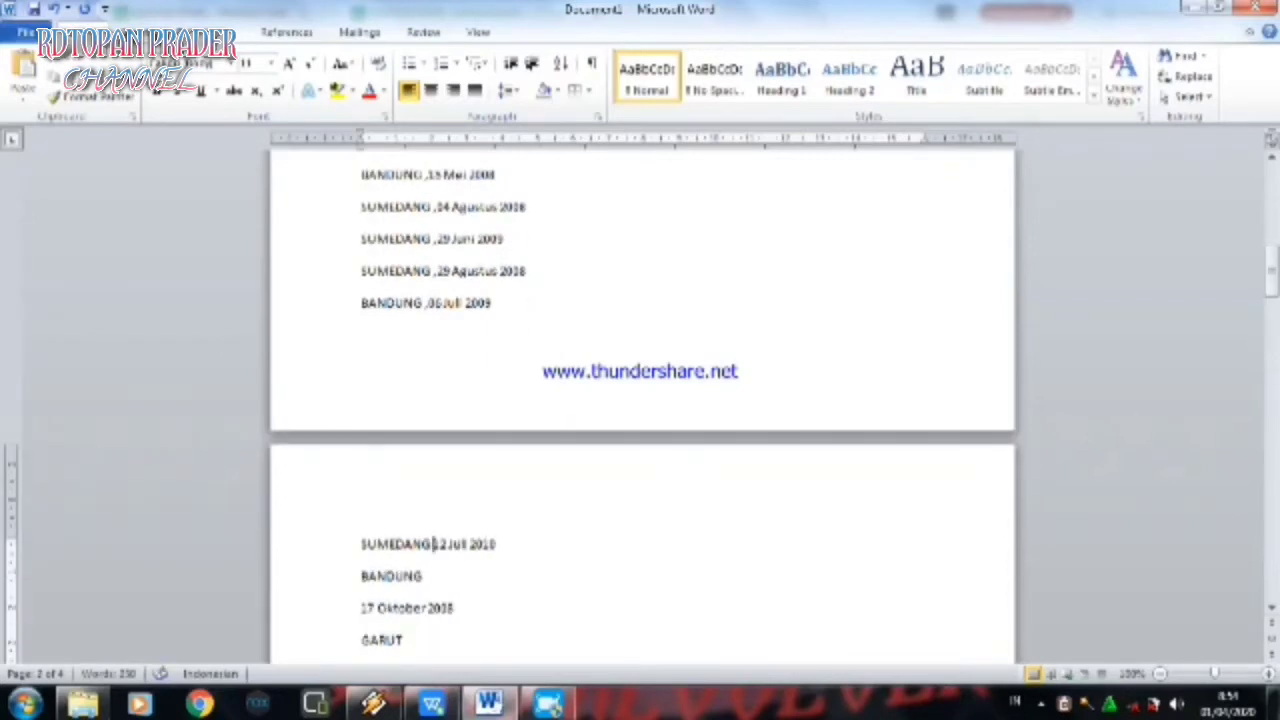
pyautogui.write(',')
pyautogui.press('Down')
pyautogui.press('Left')
pyautogui.press('Left')
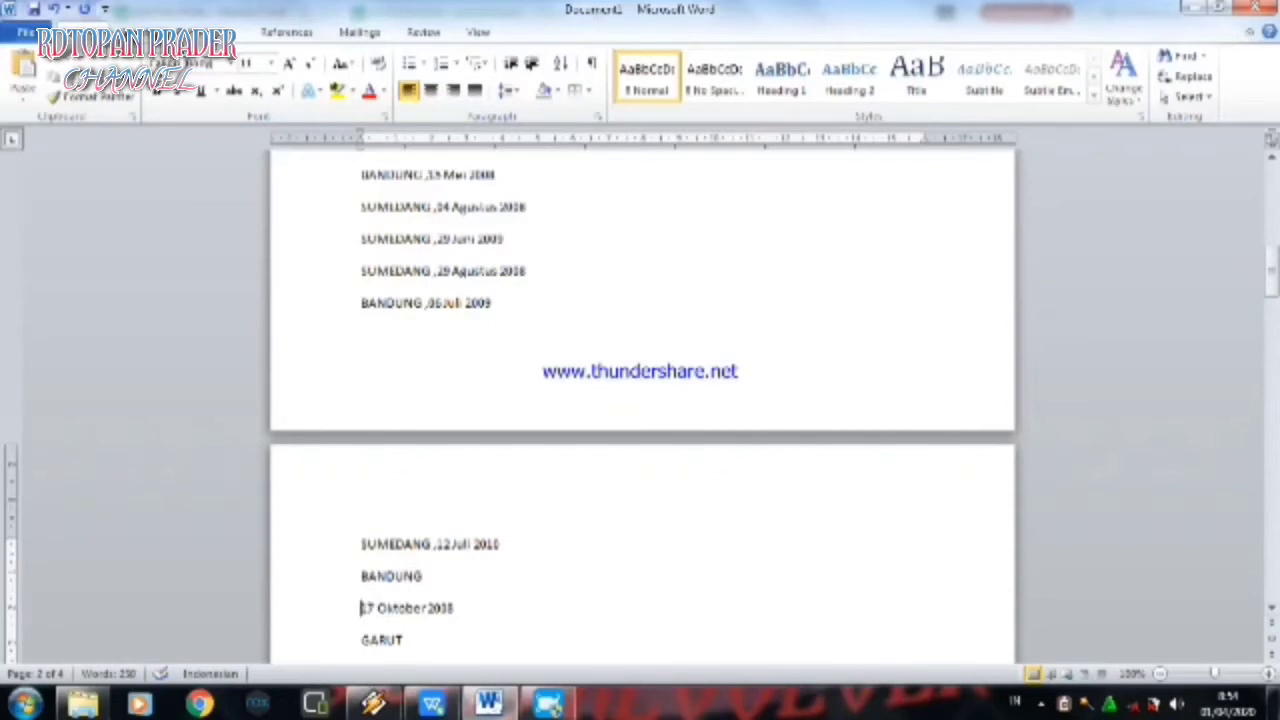
pyautogui.press('BackSpace')
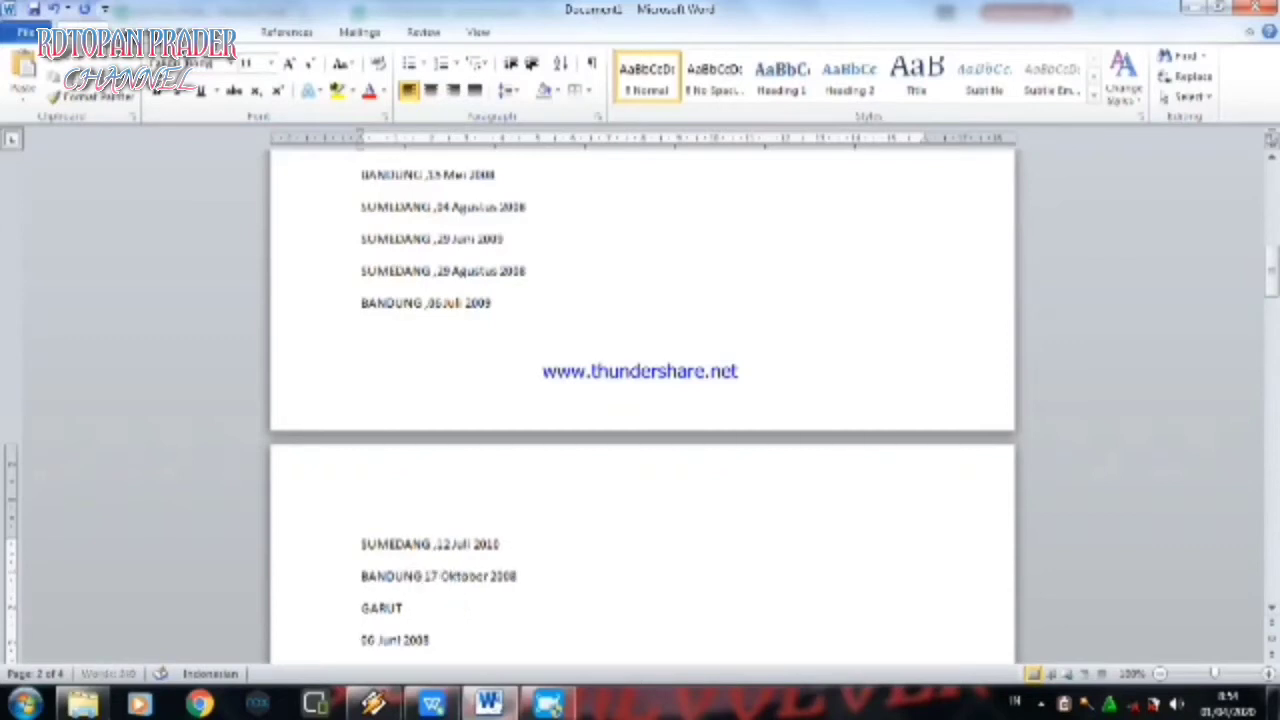
pyautogui.write(',')
# Step: Join 06 Juni 2008 (GARUT), 12 Mei 2008 and 17 Juli 2008 (SUMEDANG) with commas
pyautogui.press('Down')
pyautogui.press('Down')
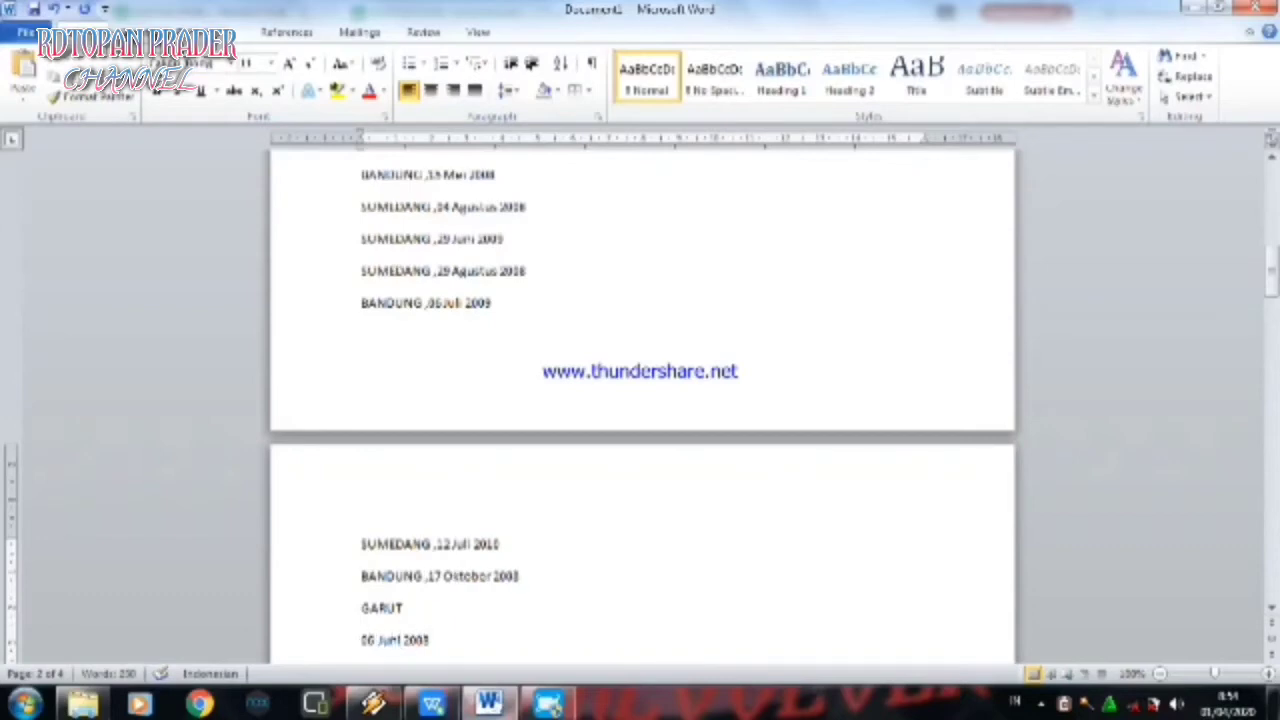
pyautogui.press('BackSpace')
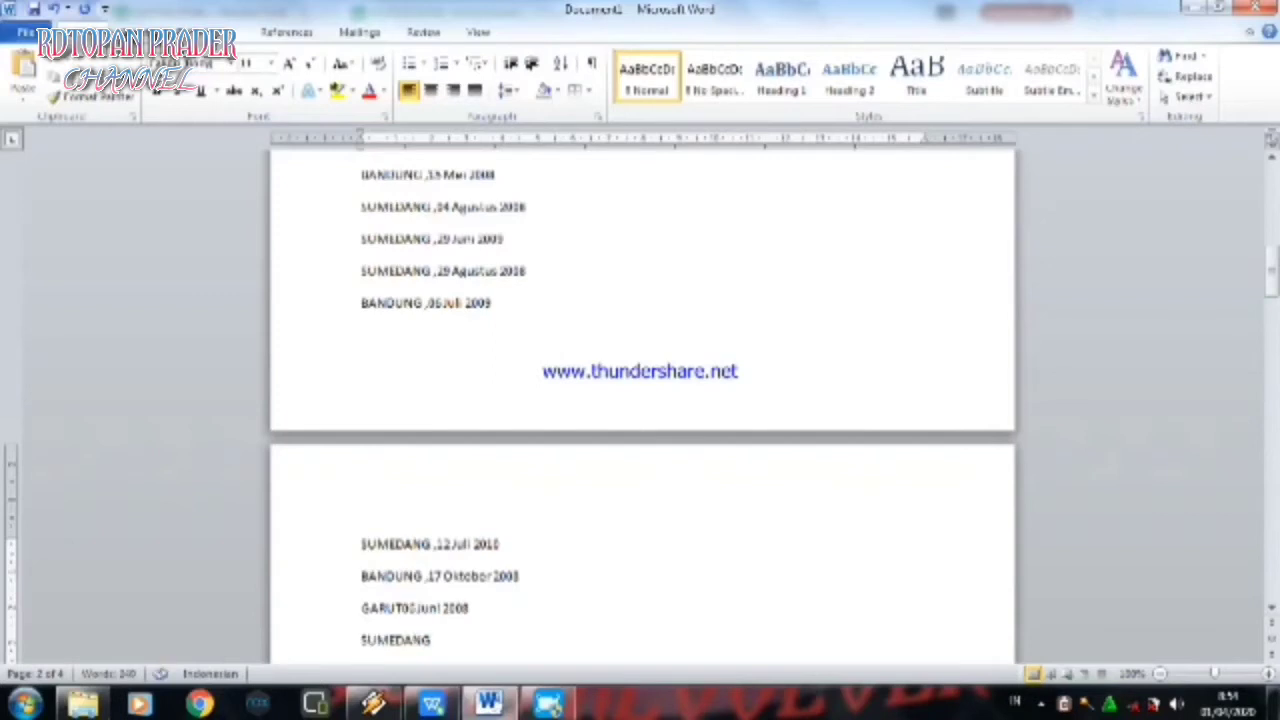
pyautogui.write(',')
pyautogui.press('Down')
pyautogui.press('Down')
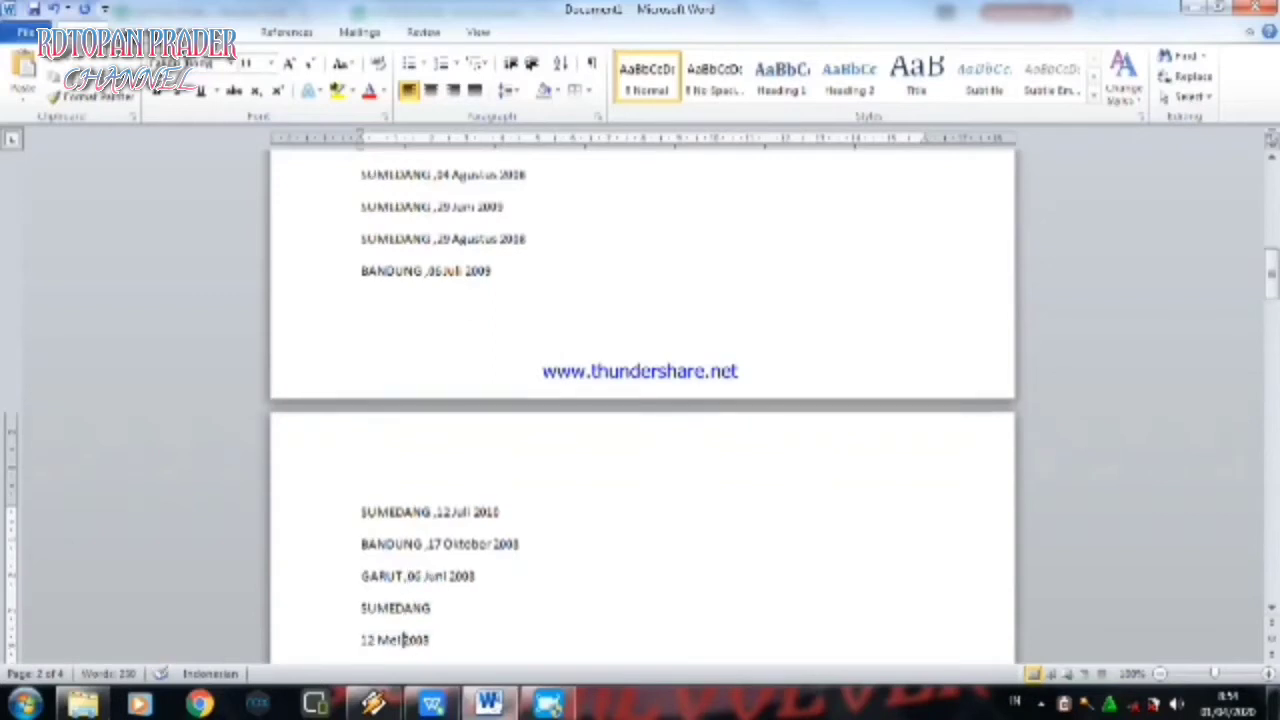
pyautogui.press('BackSpace')
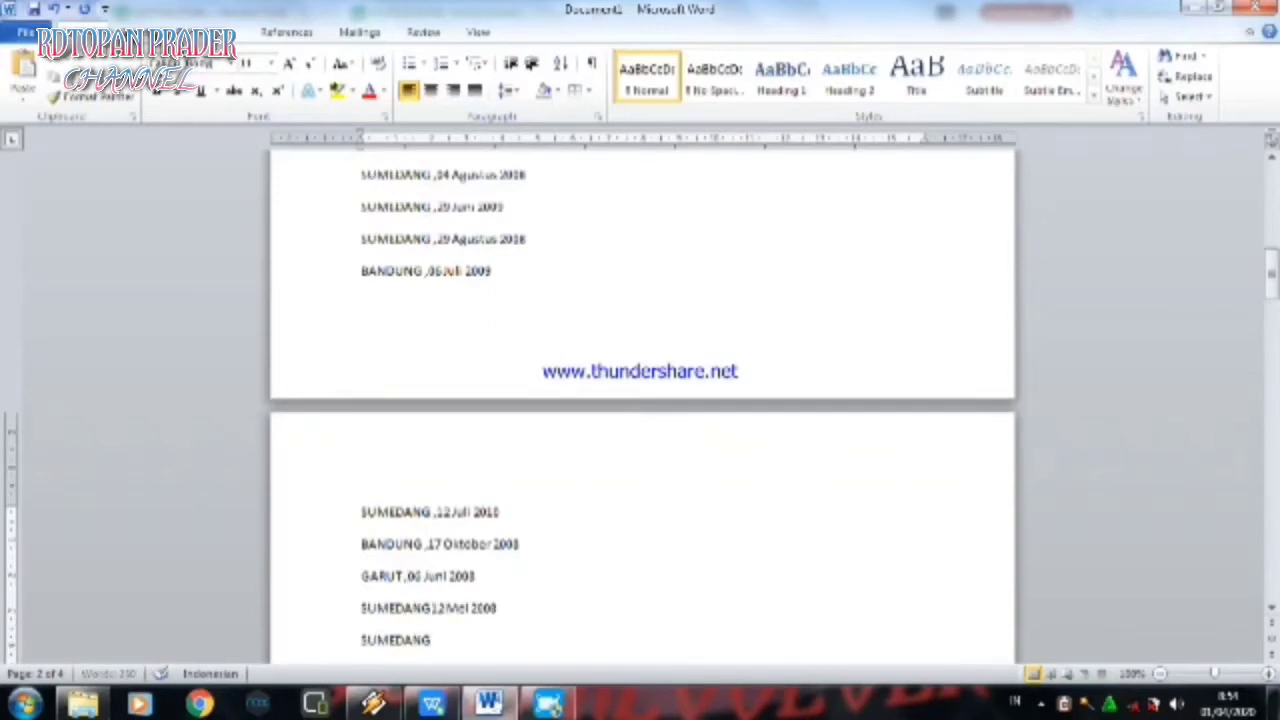
pyautogui.write(',')
pyautogui.press('Down')
pyautogui.press('Down')
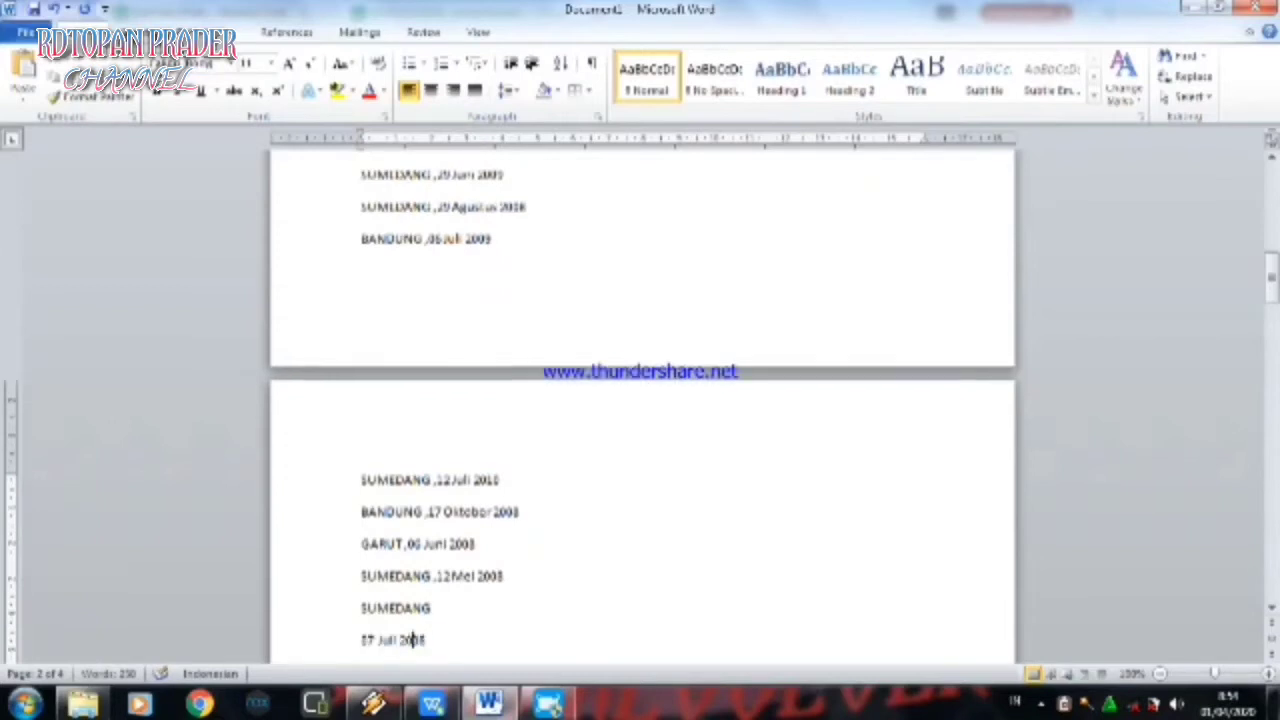
pyautogui.press('Left')
pyautogui.press('Left')
pyautogui.press('BackSpace')
pyautogui.write(',')
# Step: Join 19 Mei 2008 and 17 Agustus 2007 onto their SUMEDANG lines, finishing page 3
pyautogui.press('Down')
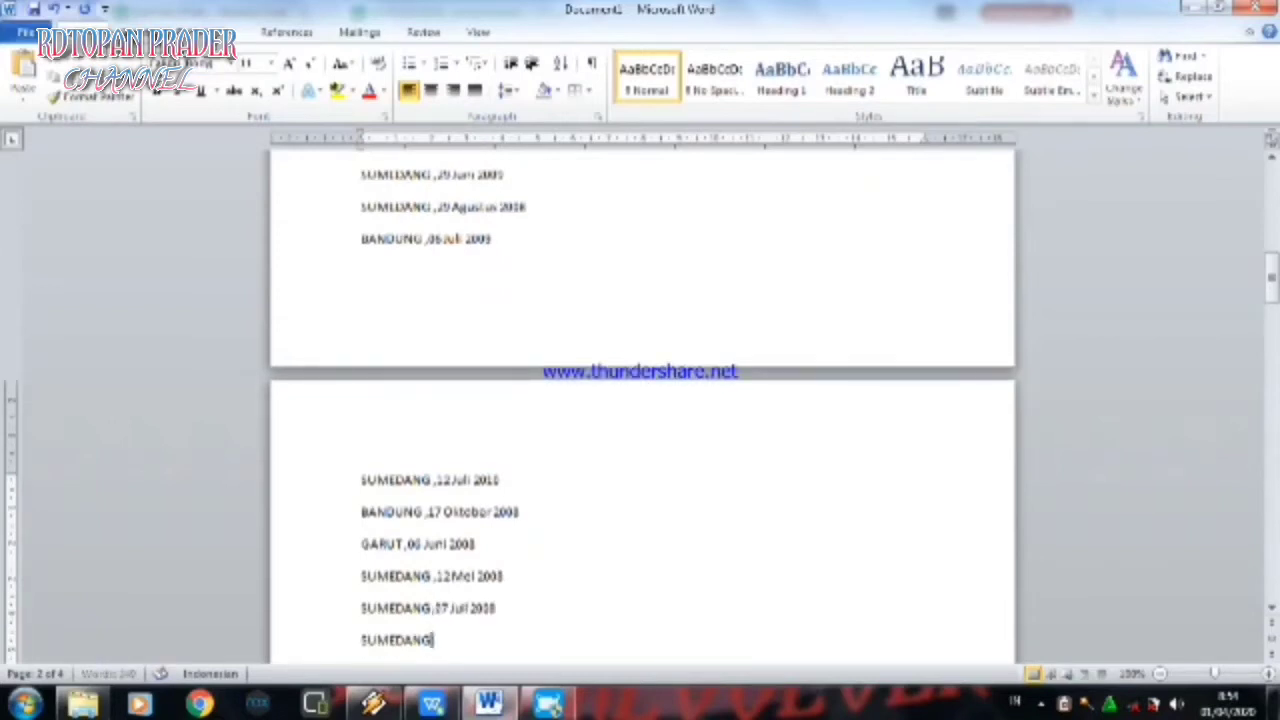
pyautogui.press('Down')
pyautogui.hotkey('ctrl', 'Left')
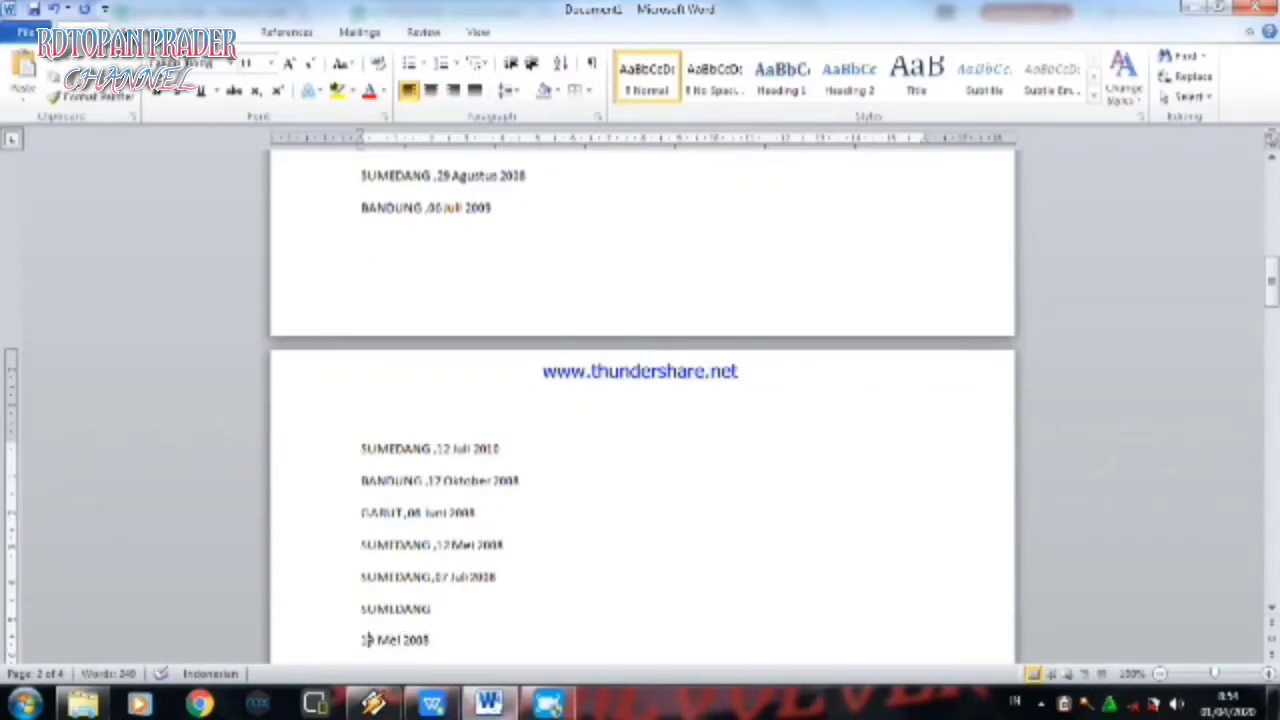
pyautogui.press('Home')
pyautogui.press('BackSpace')
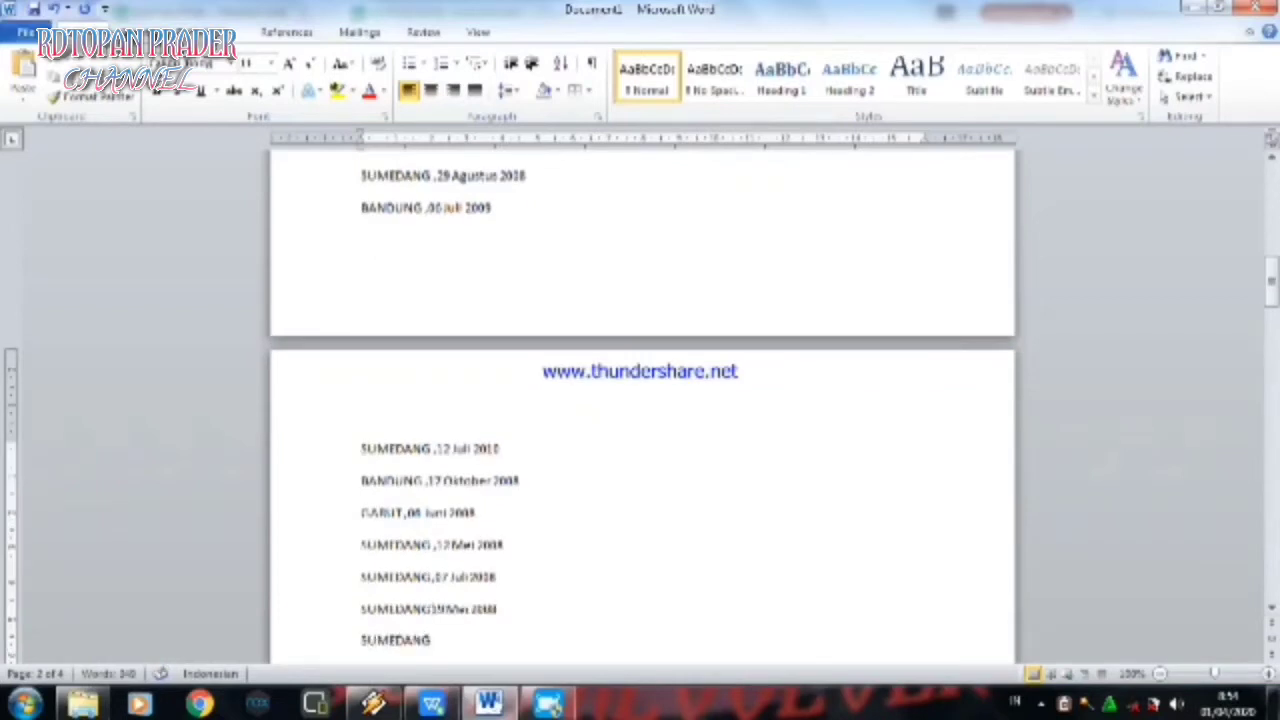
pyautogui.write(',')
pyautogui.press('Down')
pyautogui.press('Down')
pyautogui.press('Down')
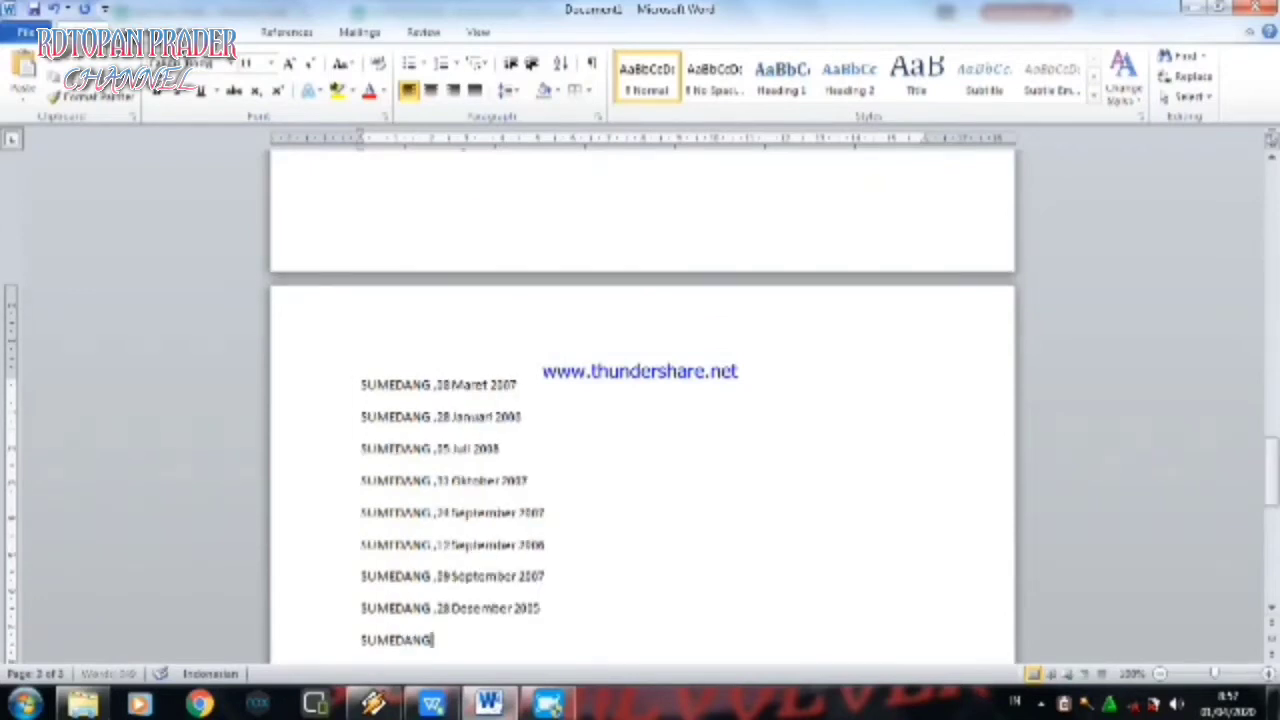
pyautogui.press('Down')
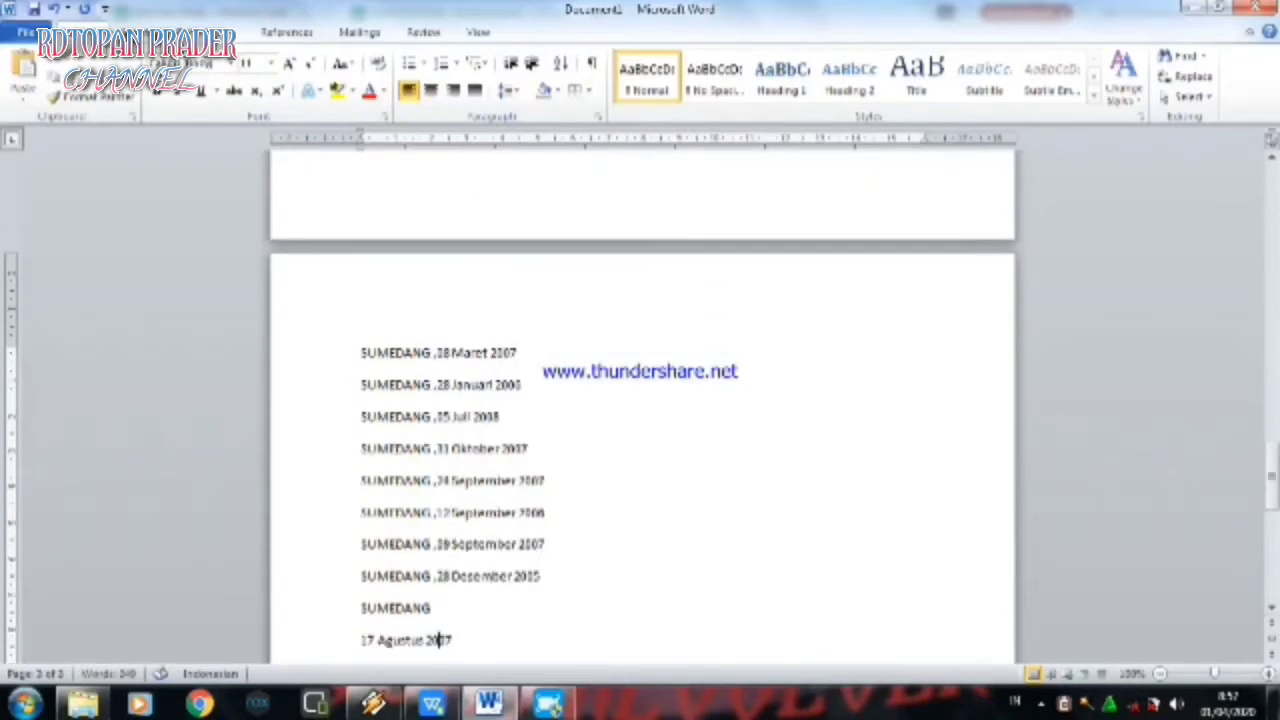
pyautogui.press('Left')
pyautogui.press('Left')
pyautogui.press('Left')
pyautogui.press('Left')
pyautogui.press('Left')
pyautogui.press('BackSpace')
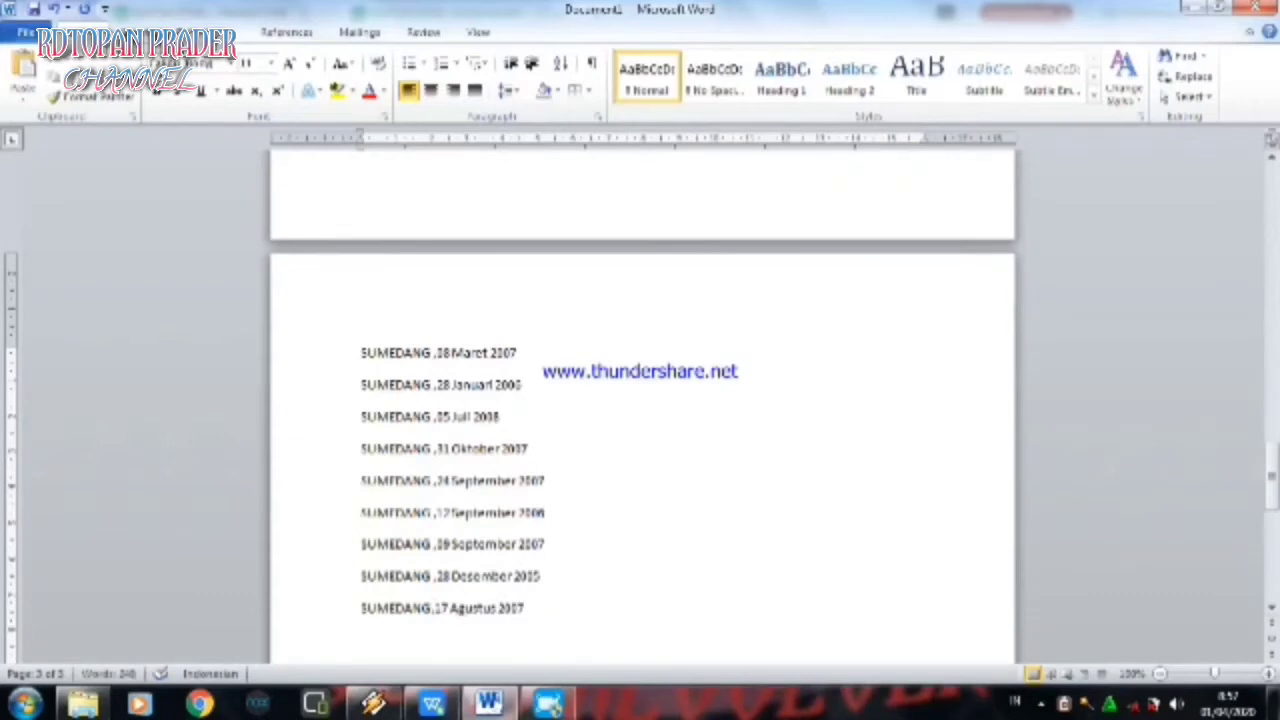
pyautogui.press('Up')
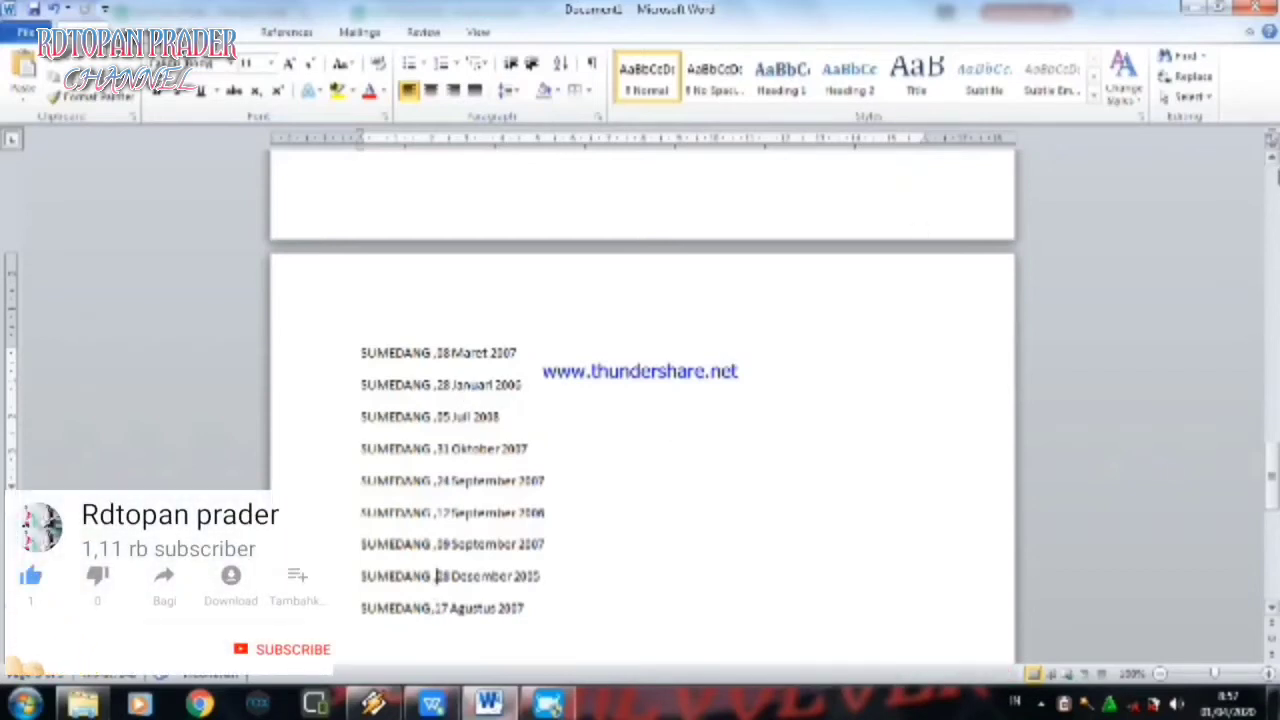
# Step: Scroll back to the top of the merged list in Word, then switch to the WPS spreadsheet
pyautogui.click(1275, 185)
pyautogui.click(1276, 187)
pyautogui.click(1275, 185)
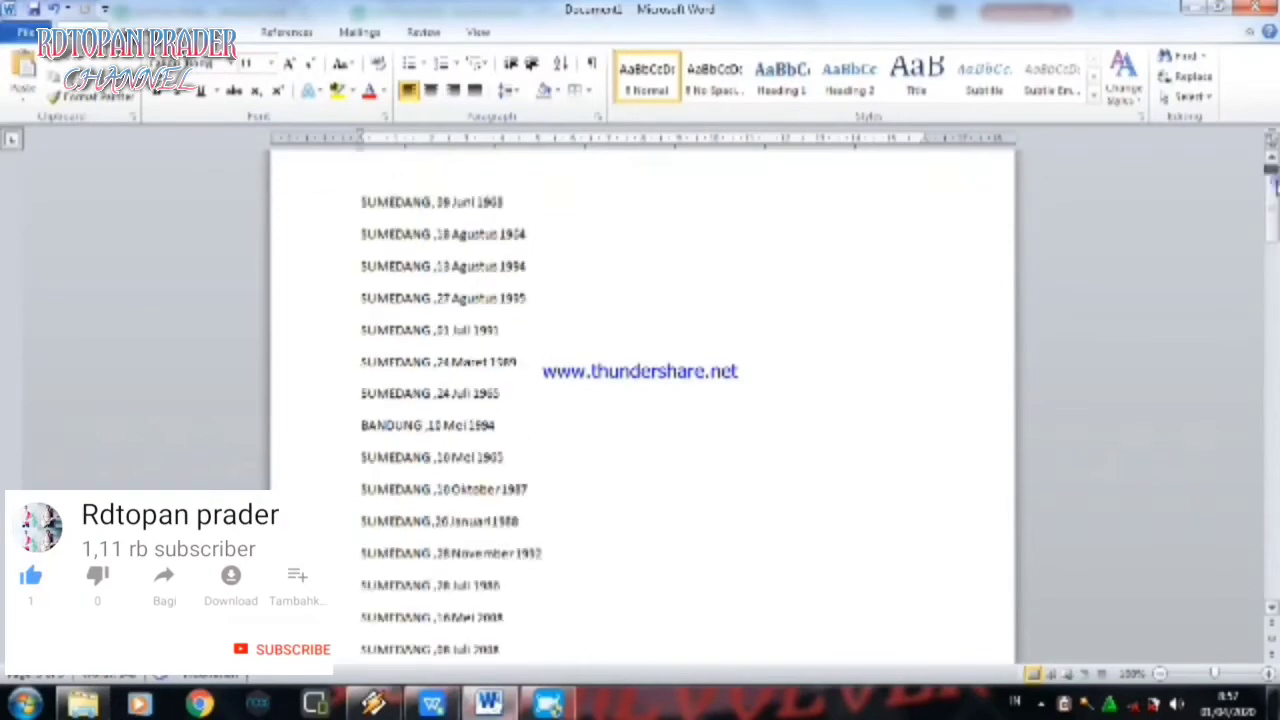
pyautogui.click(1273, 181)
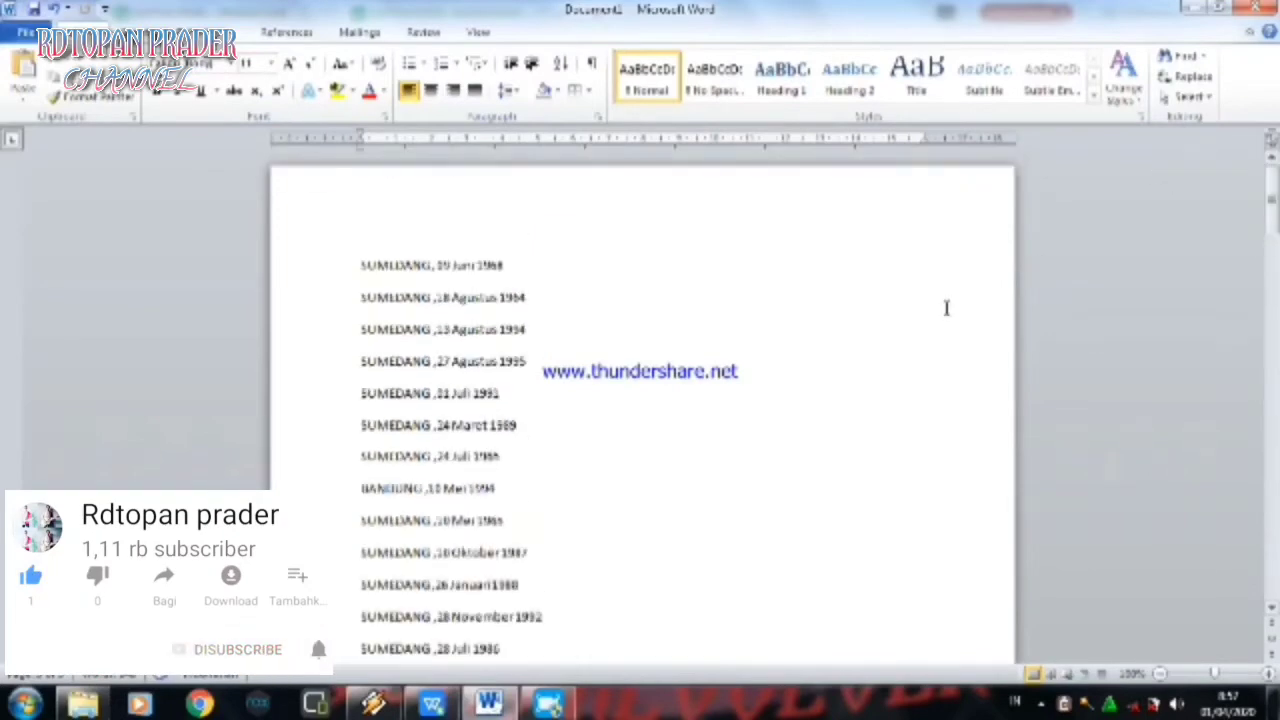
pyautogui.click(432, 705)
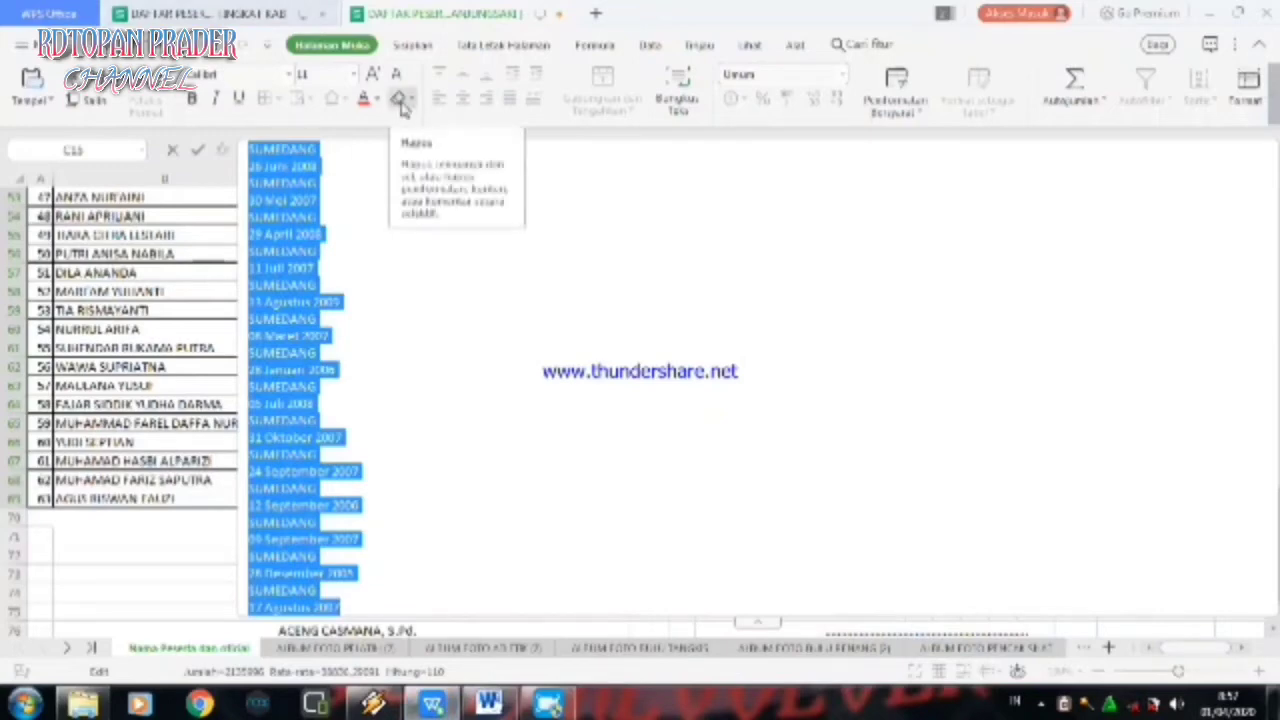
# Step: Leave the pasted text in column C and select cell B72 to restore the normal sheet
pyautogui.click(425, 357)
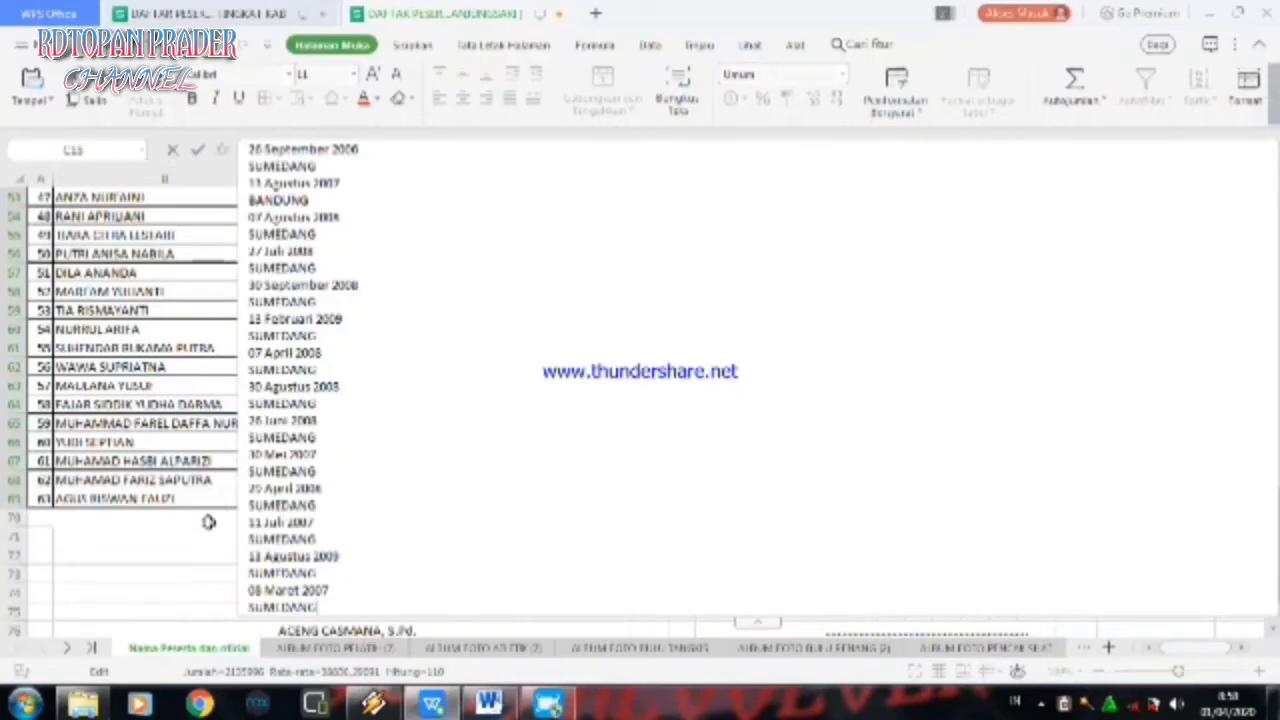
pyautogui.click(195, 554)
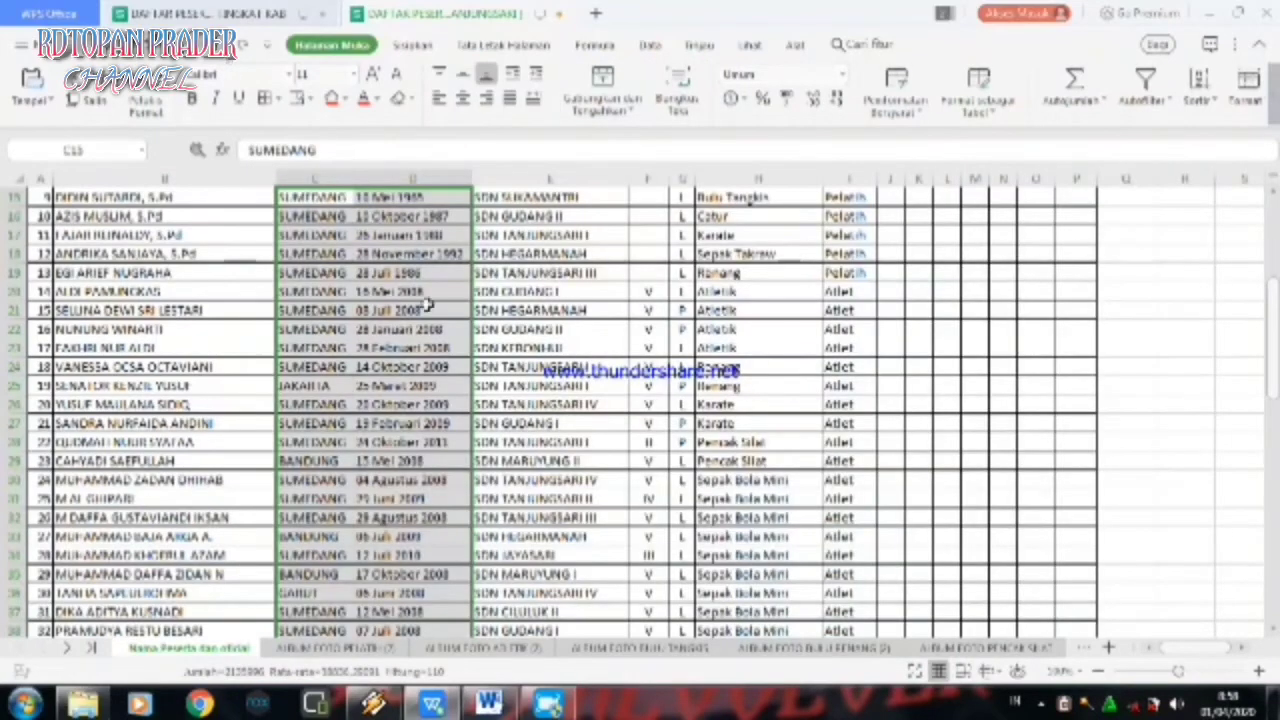
# Step: Check the district-level workbook's first empty birthplace-date cell D1177, then return to Word
pyautogui.click(1123, 363)
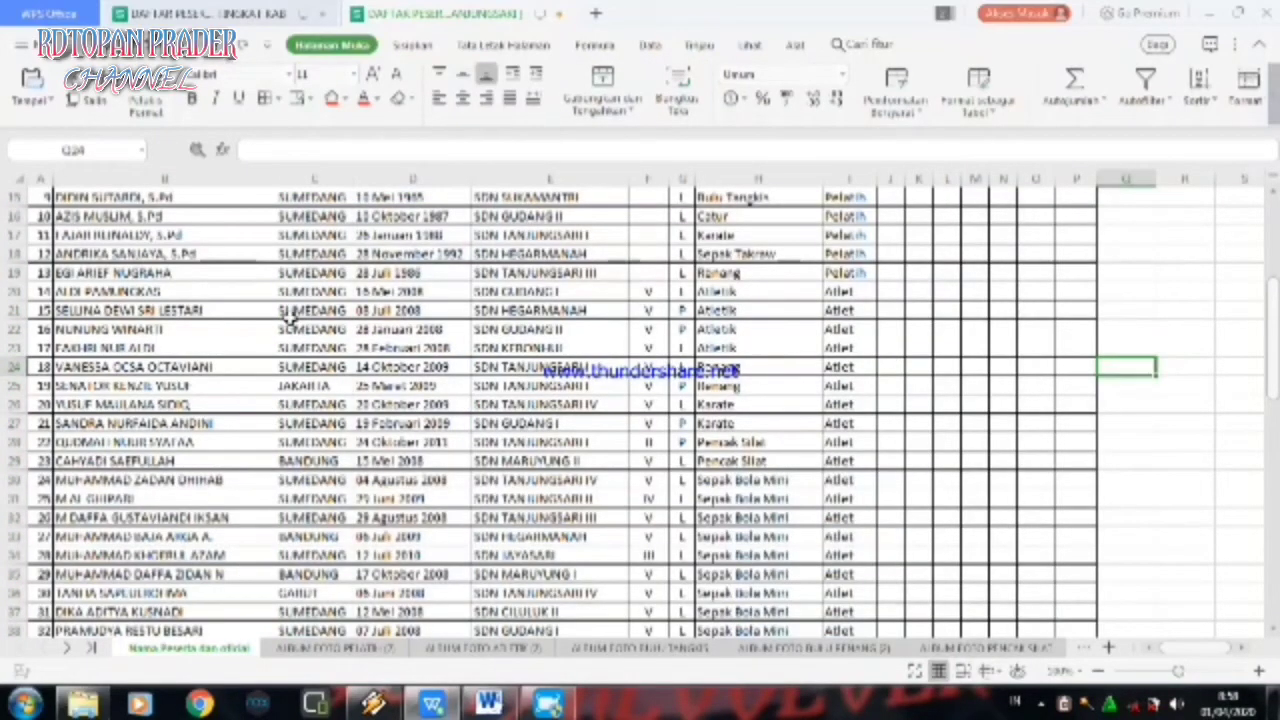
pyautogui.click(242, 12)
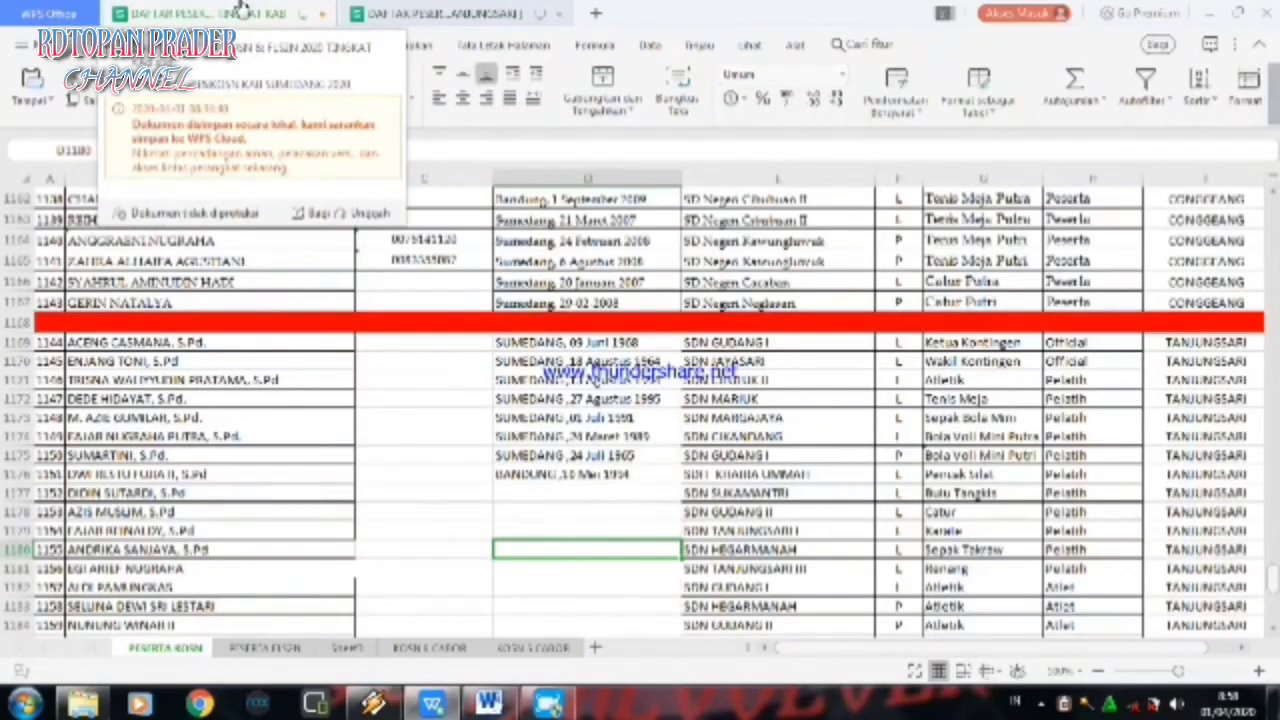
pyautogui.press('Up')
pyautogui.press('Up')
pyautogui.press('Up')
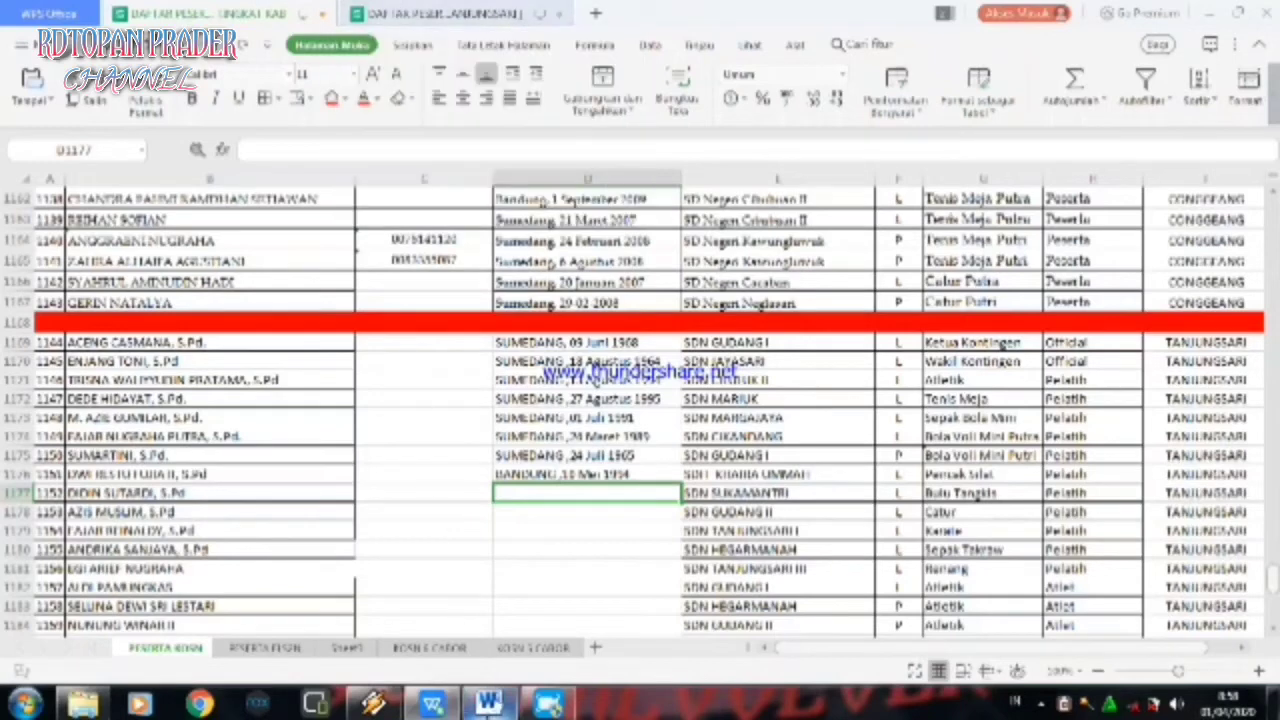
pyautogui.click(488, 705)
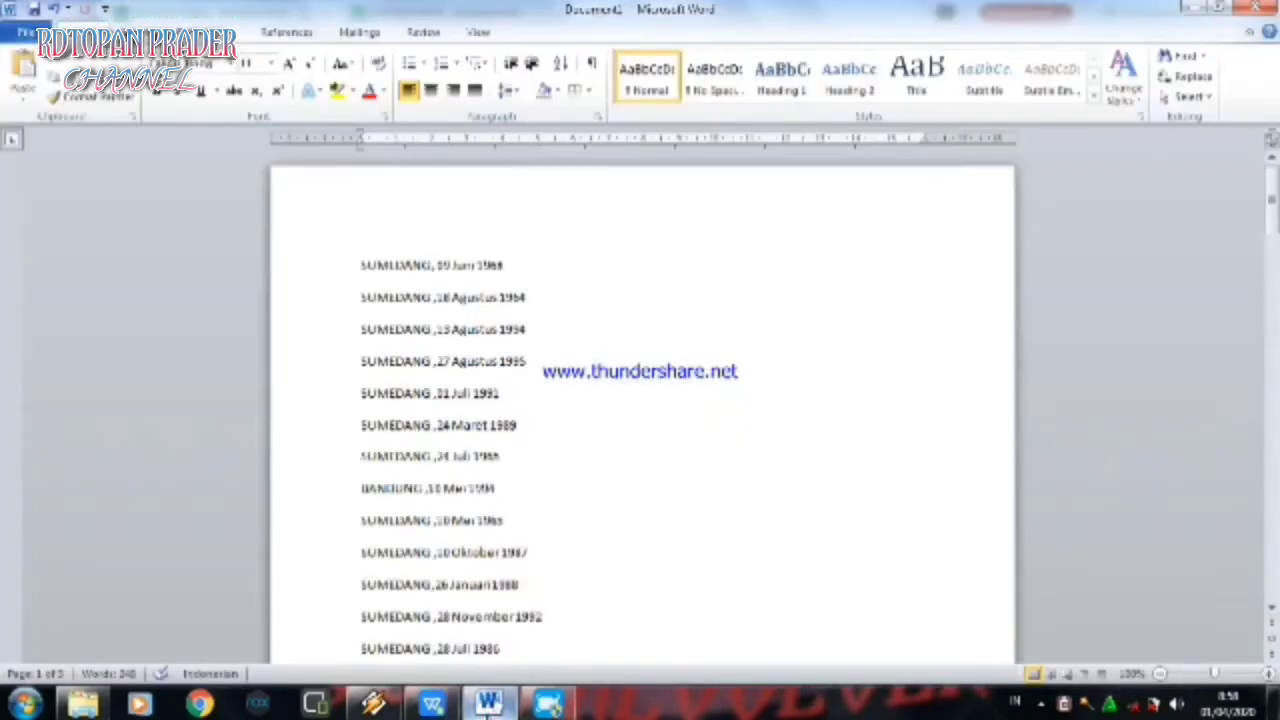
# Step: Select the comma-joined place-and-date lines from the bottom of page 1 into page 2
pyautogui.click(432, 705)
pyautogui.click(488, 705)
pyautogui.click(363, 515)
pyautogui.moveTo(357, 520)
pyautogui.mouseDown()
pyautogui.moveTo(478, 590)
pyautogui.moveTo(569, 249)
pyautogui.mouseUp()
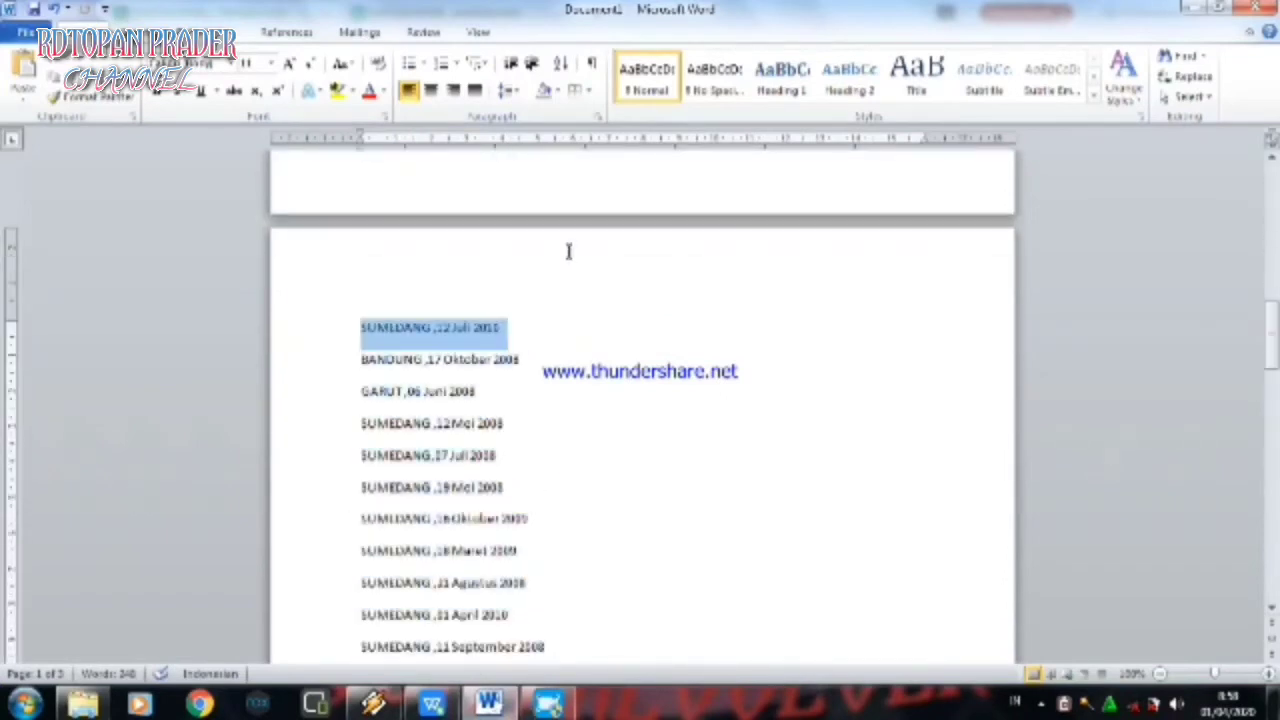
pyautogui.click(559, 210)
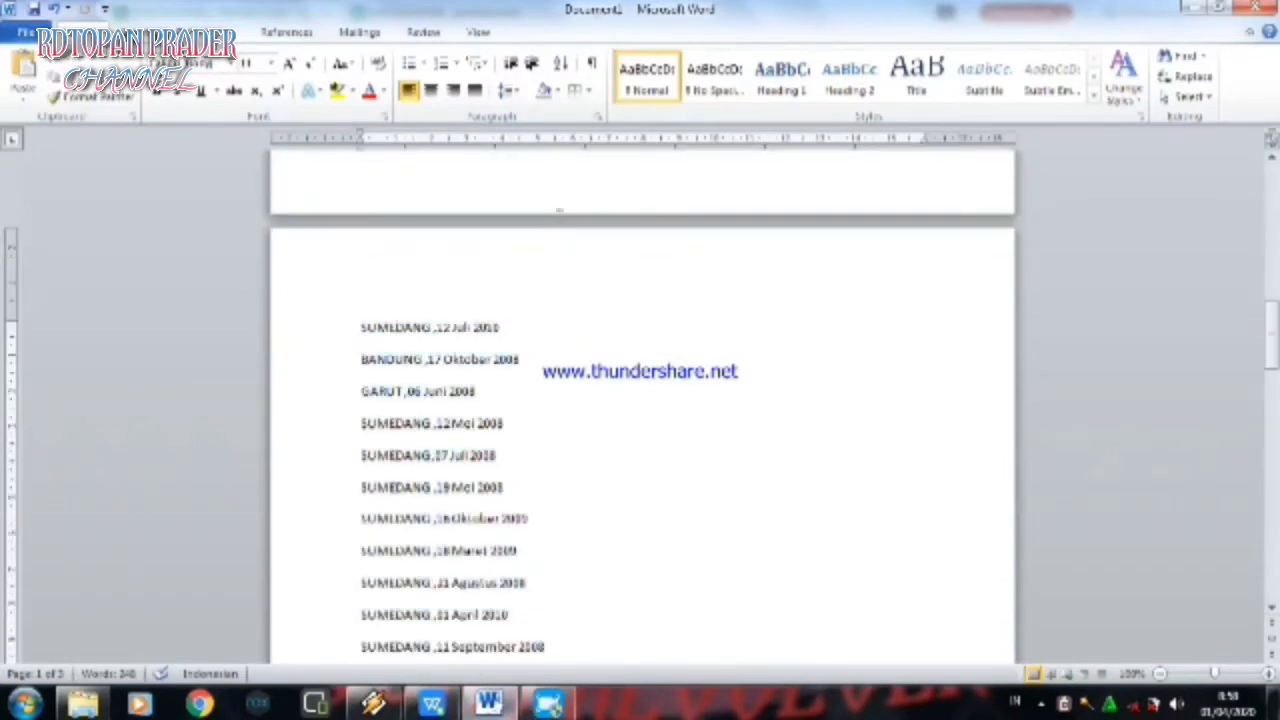
pyautogui.moveTo(557, 170)
pyautogui.mouseDown()
pyautogui.moveTo(525, 600)
pyautogui.moveTo(576, 404)
pyautogui.mouseUp()
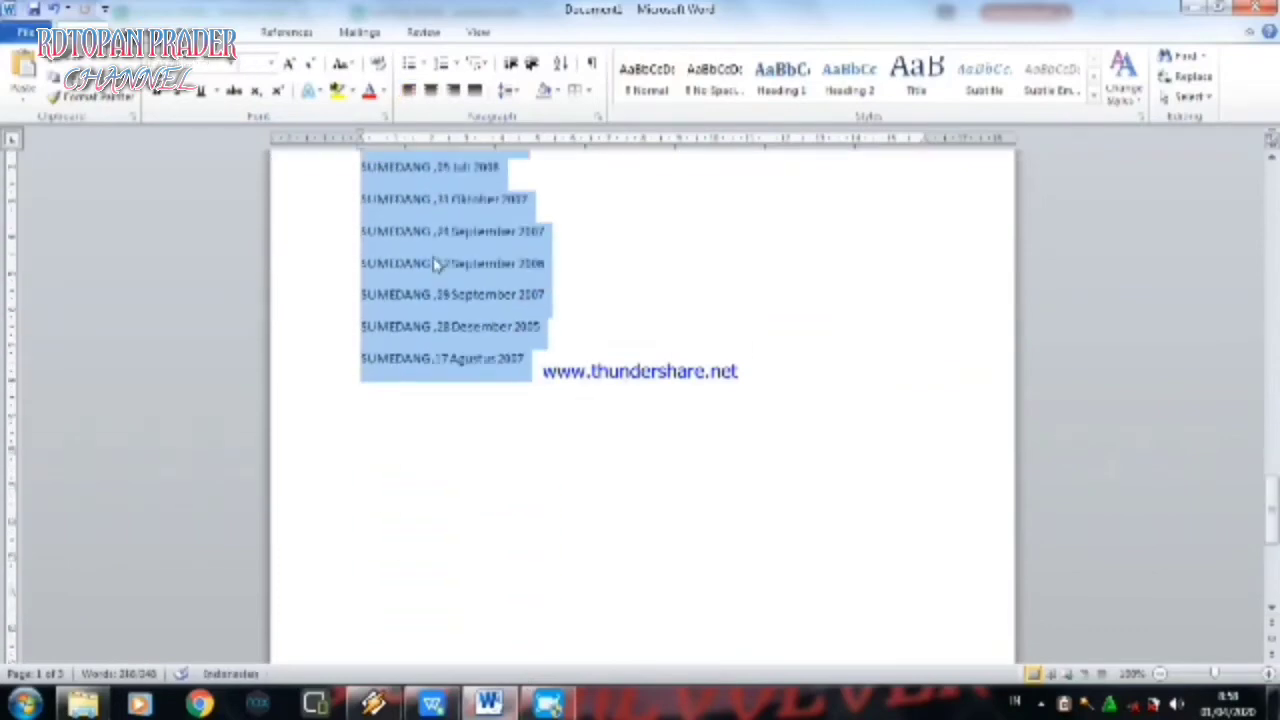
# Step: Copy the birthplace-and-date lines from Word and paste them into the spreadsheet at D1177
pyautogui.rightClick(435, 262)
pyautogui.click(477, 289)
pyautogui.click(432, 705)
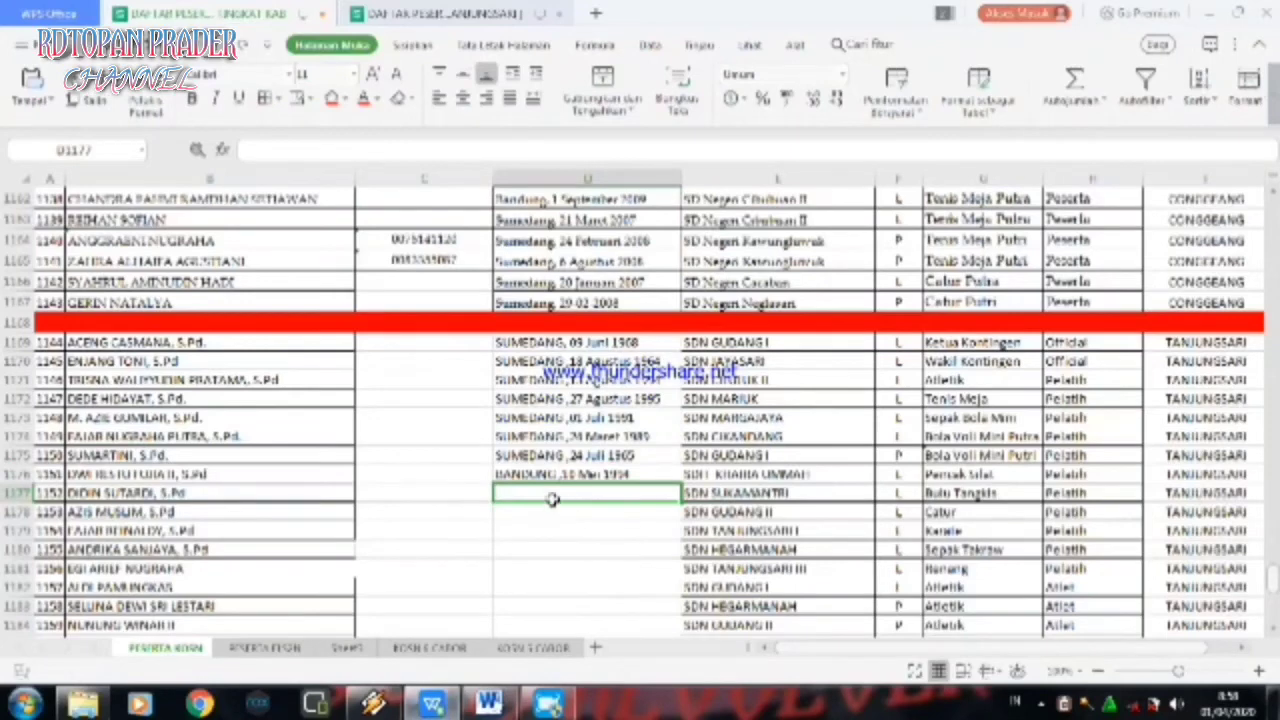
pyautogui.press('Down')
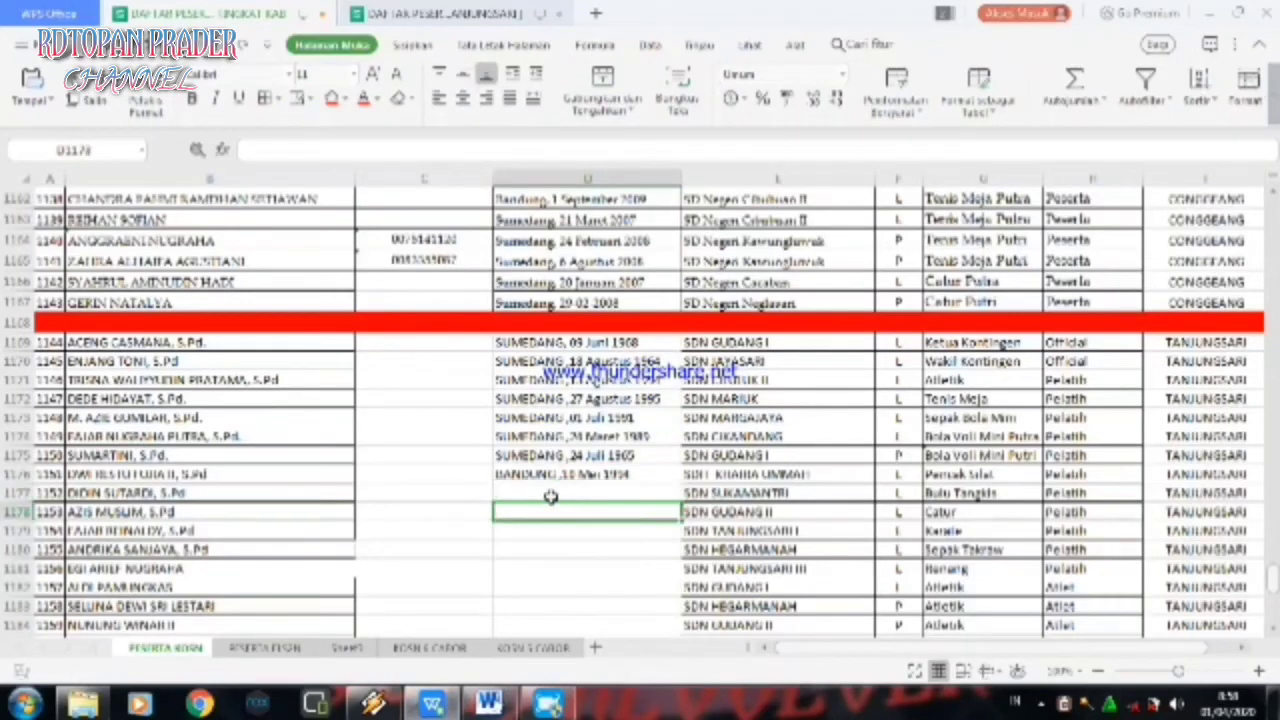
pyautogui.click(551, 497)
pyautogui.rightClick(551, 497)
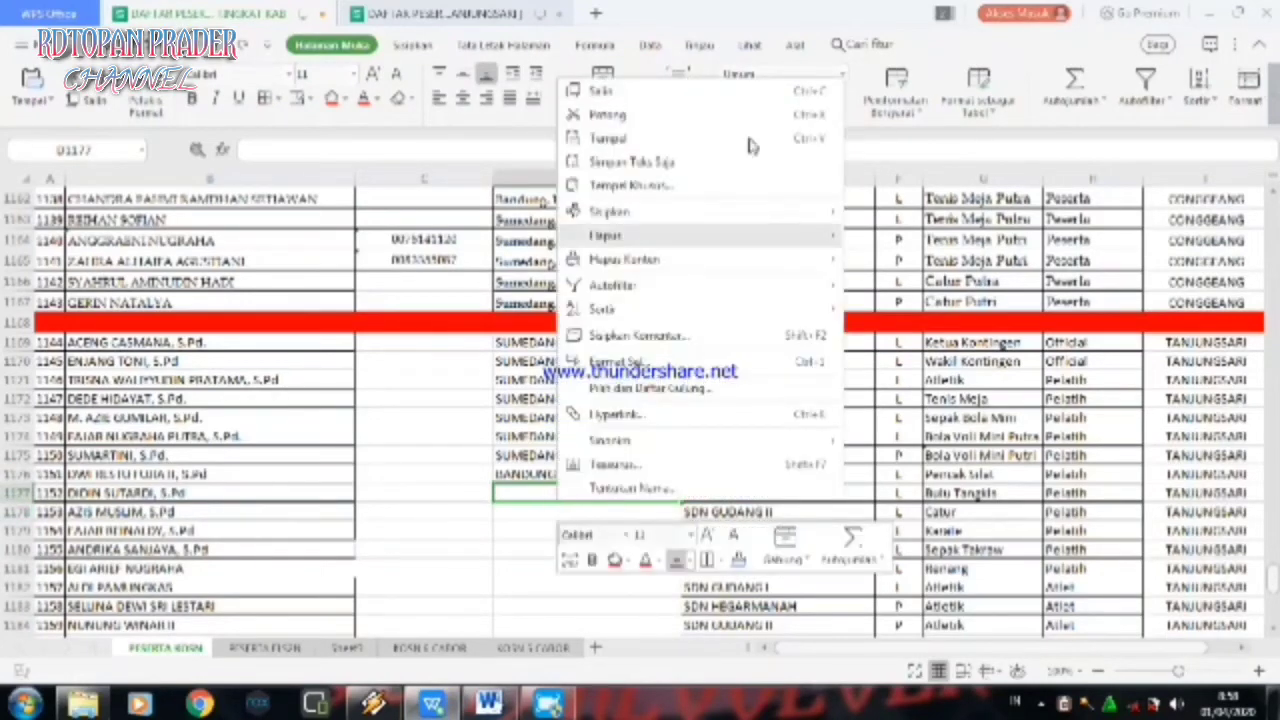
pyautogui.click(677, 143)
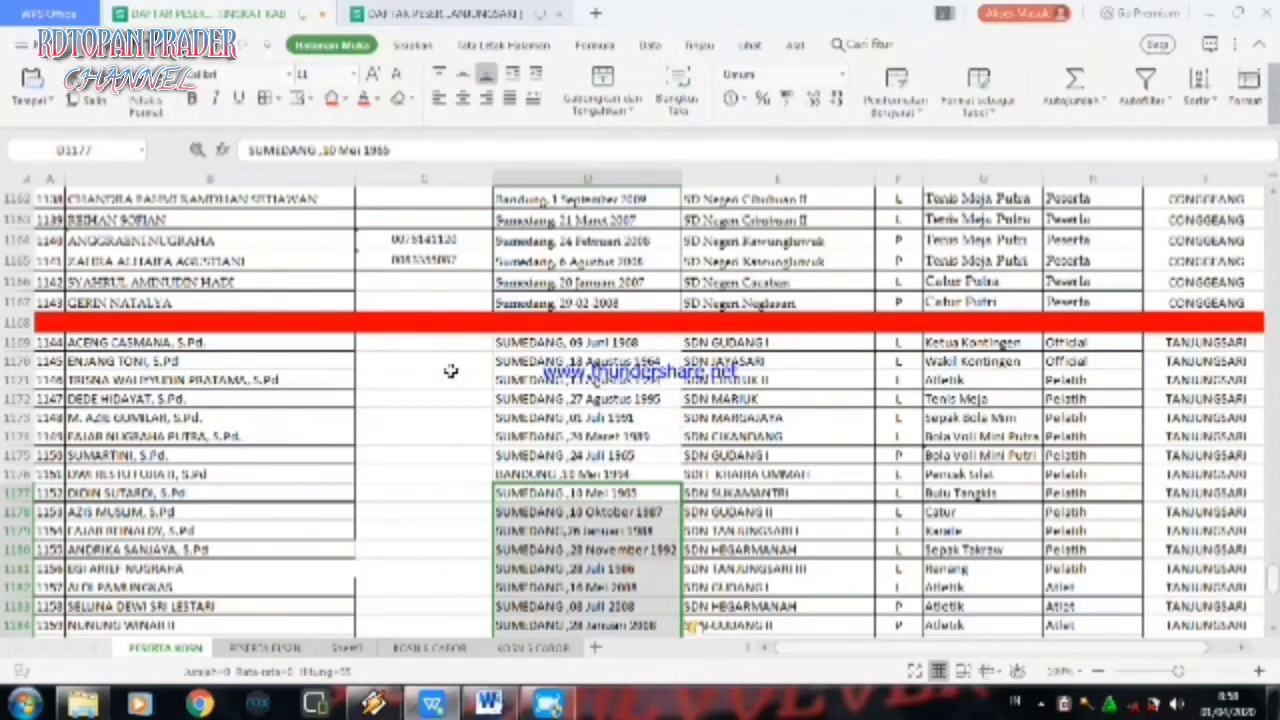
# Step: Scan down column C past the pasted rows to about row 1224
pyautogui.click(433, 402)
pyautogui.press('Down')
pyautogui.press('Down')
pyautogui.press('Down')
pyautogui.press('Down')
pyautogui.press('Down')
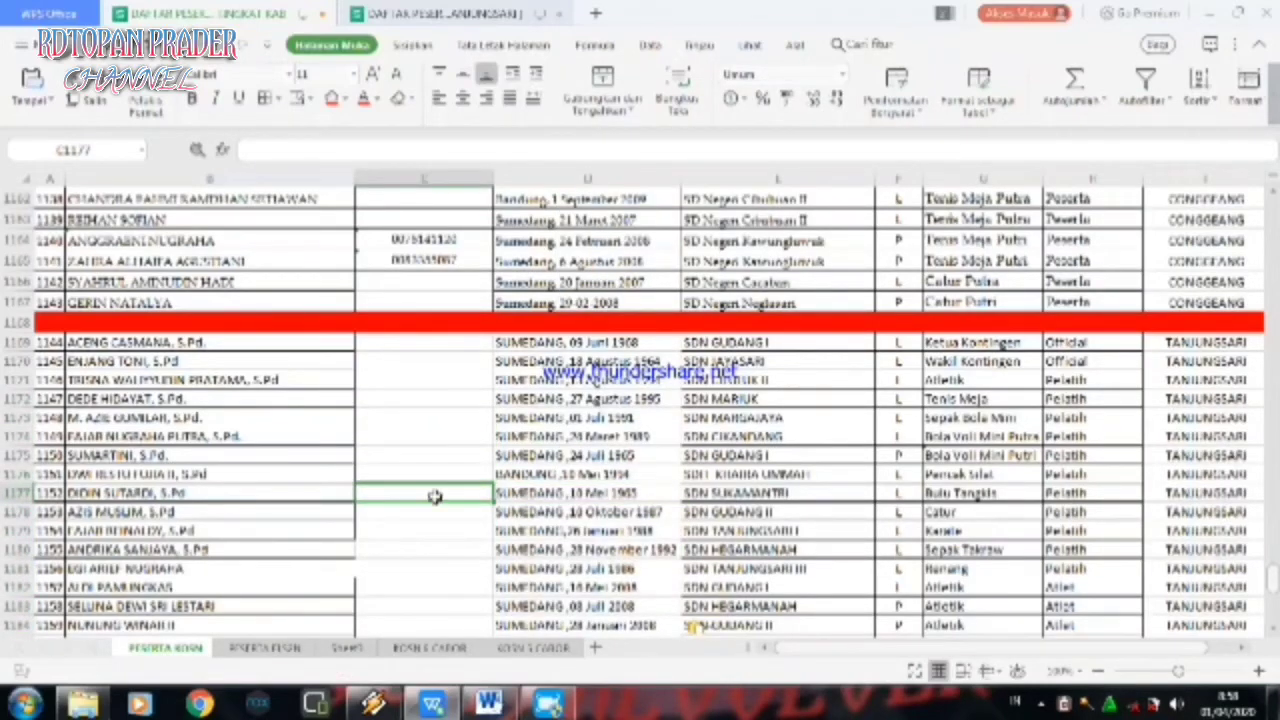
pyautogui.press('Down')
pyautogui.press('Down')
pyautogui.press('Down')
pyautogui.press('Down')
pyautogui.press('Down')
pyautogui.press('Down')
pyautogui.press('Down')
pyautogui.press('Down')
pyautogui.press('Down')
pyautogui.press('Down')
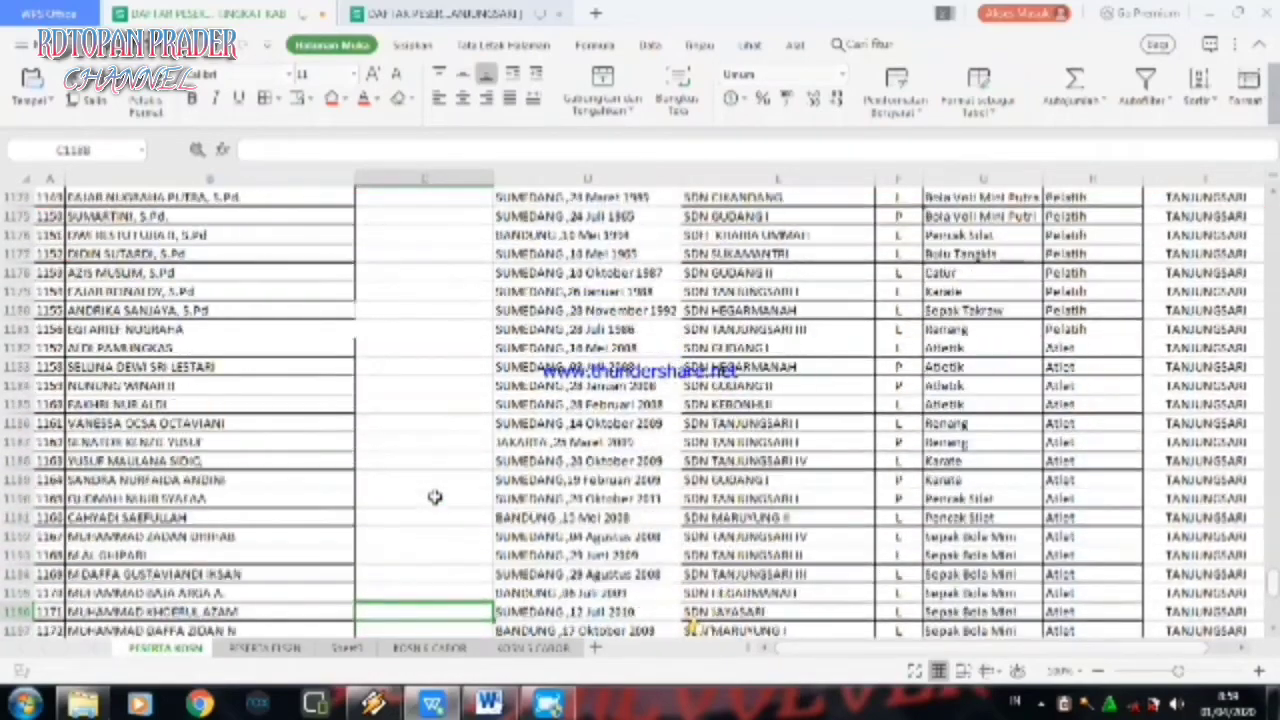
pyautogui.press('Down')
pyautogui.press('Down')
pyautogui.press('Down')
pyautogui.press('Down')
pyautogui.press('Down')
pyautogui.press('Down')
pyautogui.press('Down')
pyautogui.press('Down')
pyautogui.press('Down')
pyautogui.press('Down')
pyautogui.press('Down')
pyautogui.press('Down')
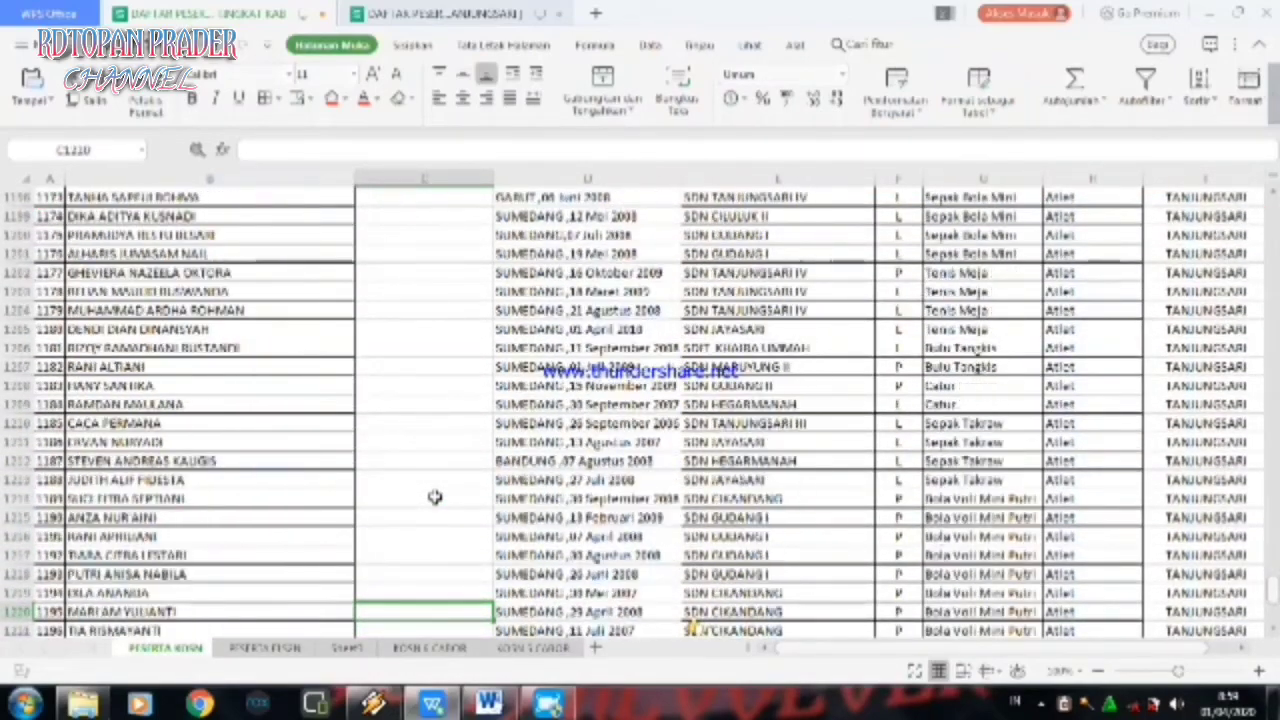
pyautogui.press('Down')
pyautogui.press('Down')
pyautogui.press('Down')
pyautogui.press('Down')
pyautogui.press('Down')
pyautogui.press('Down')
pyautogui.press('Down')
pyautogui.press('Down')
pyautogui.press('Down')
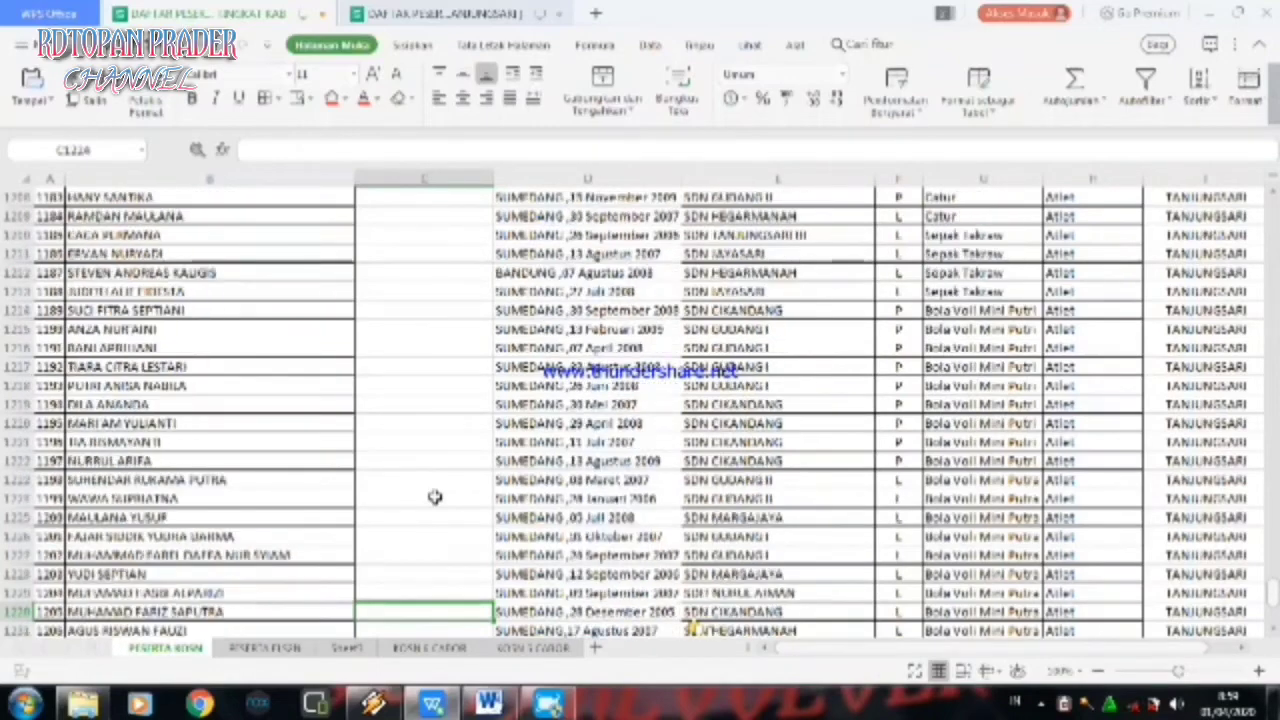
pyautogui.press('Down')
pyautogui.press('Down')
pyautogui.press('Down')
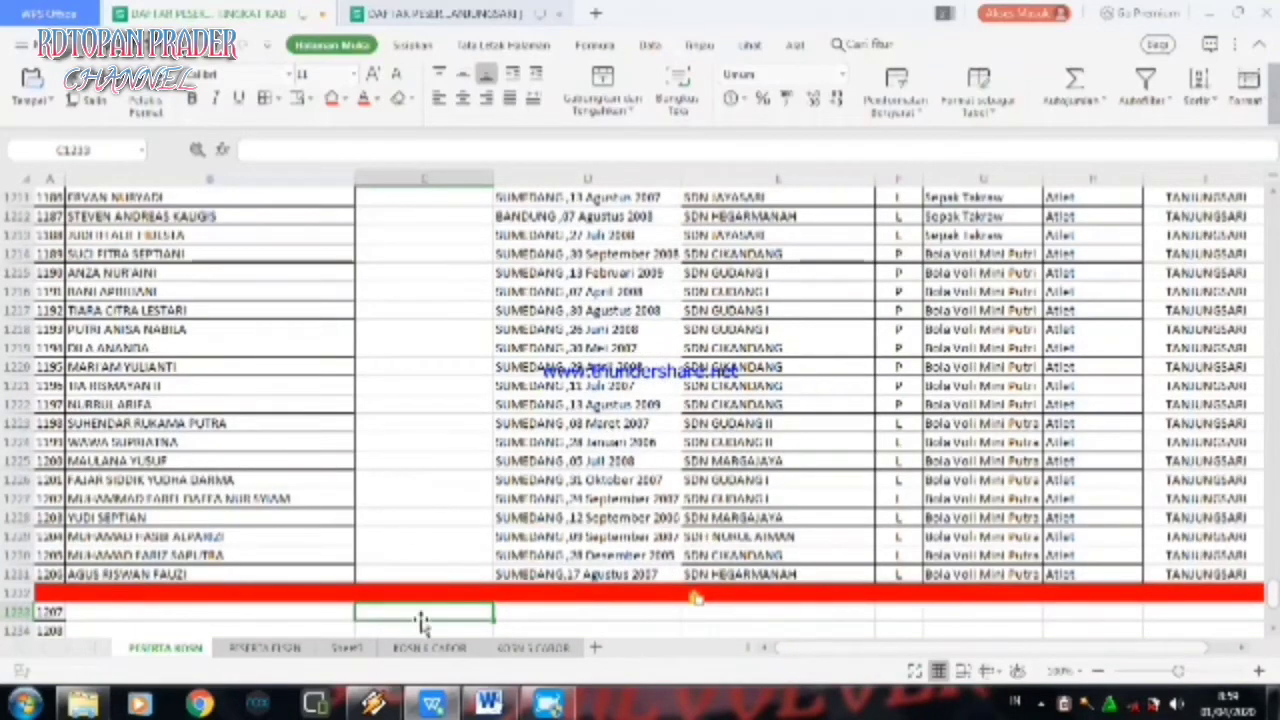
pyautogui.click(495, 10)
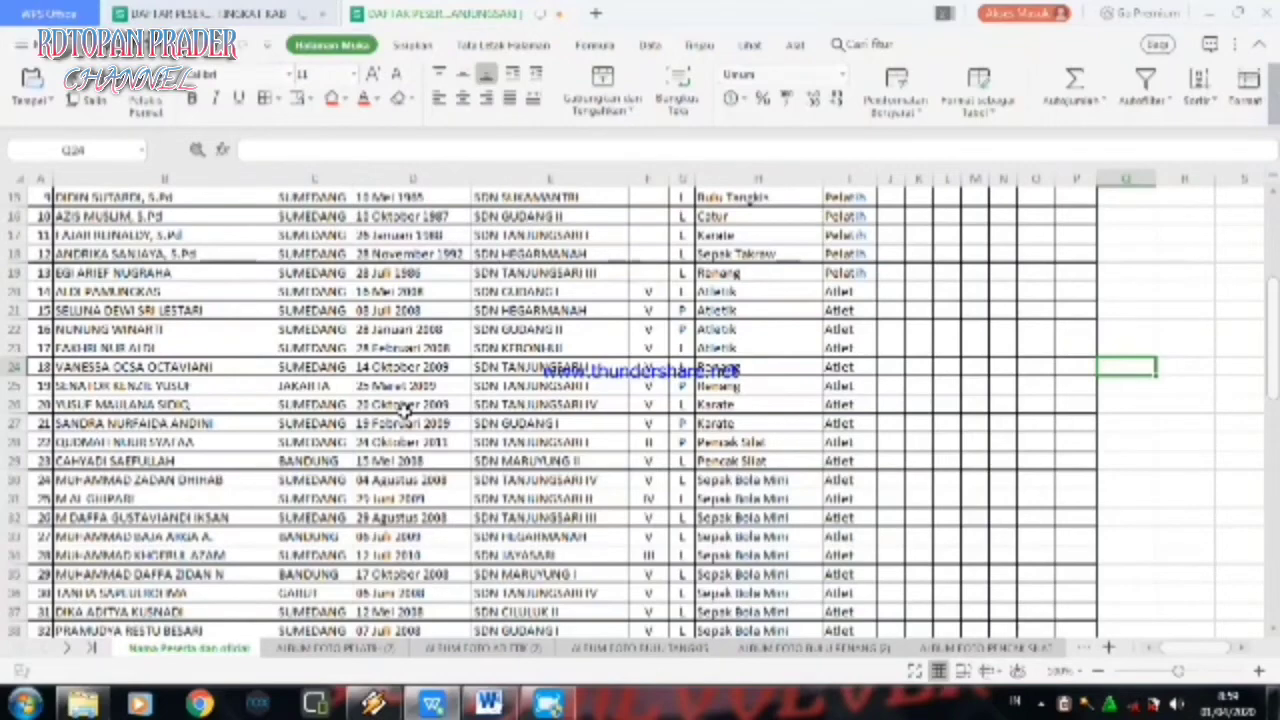
# Step: Compare the other workbook's list with column C rows around 1177–1214 in the district workbook
pyautogui.press('Up')
pyautogui.press('Up')
pyautogui.press('Up')
pyautogui.press('Up')
pyautogui.press('Up')
pyautogui.press('Up')
pyautogui.press('Up')
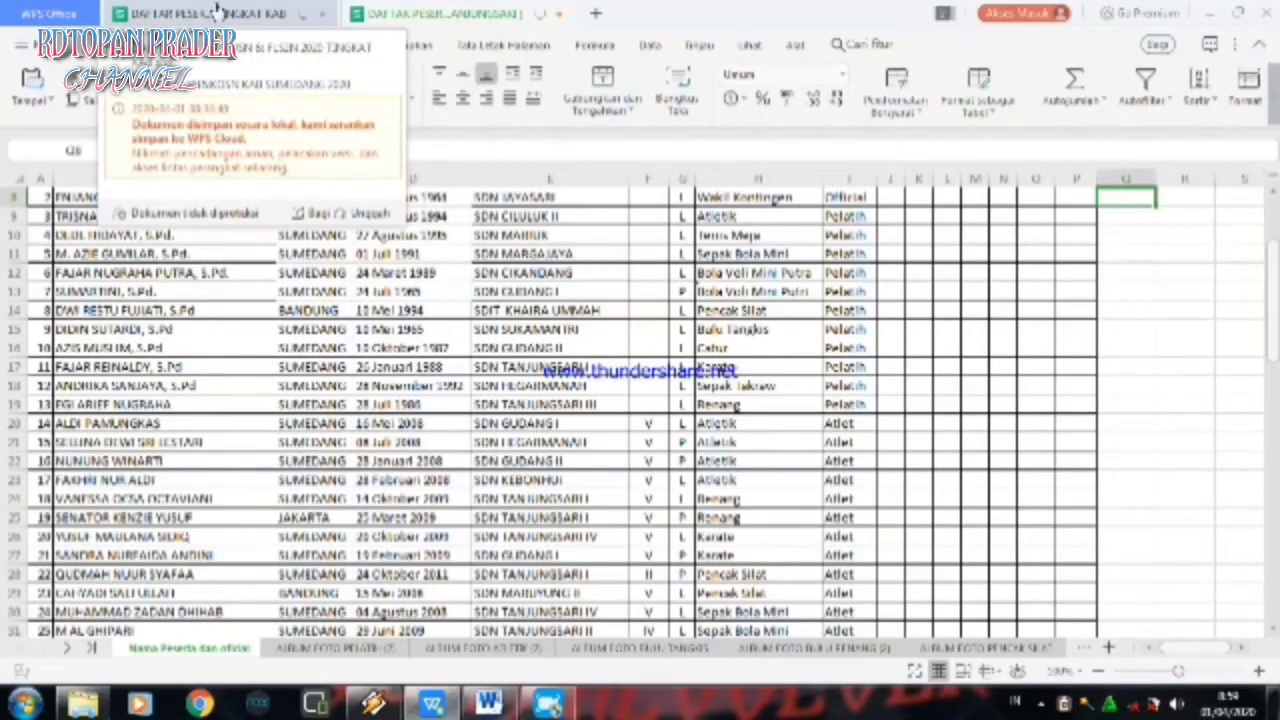
pyautogui.click(217, 12)
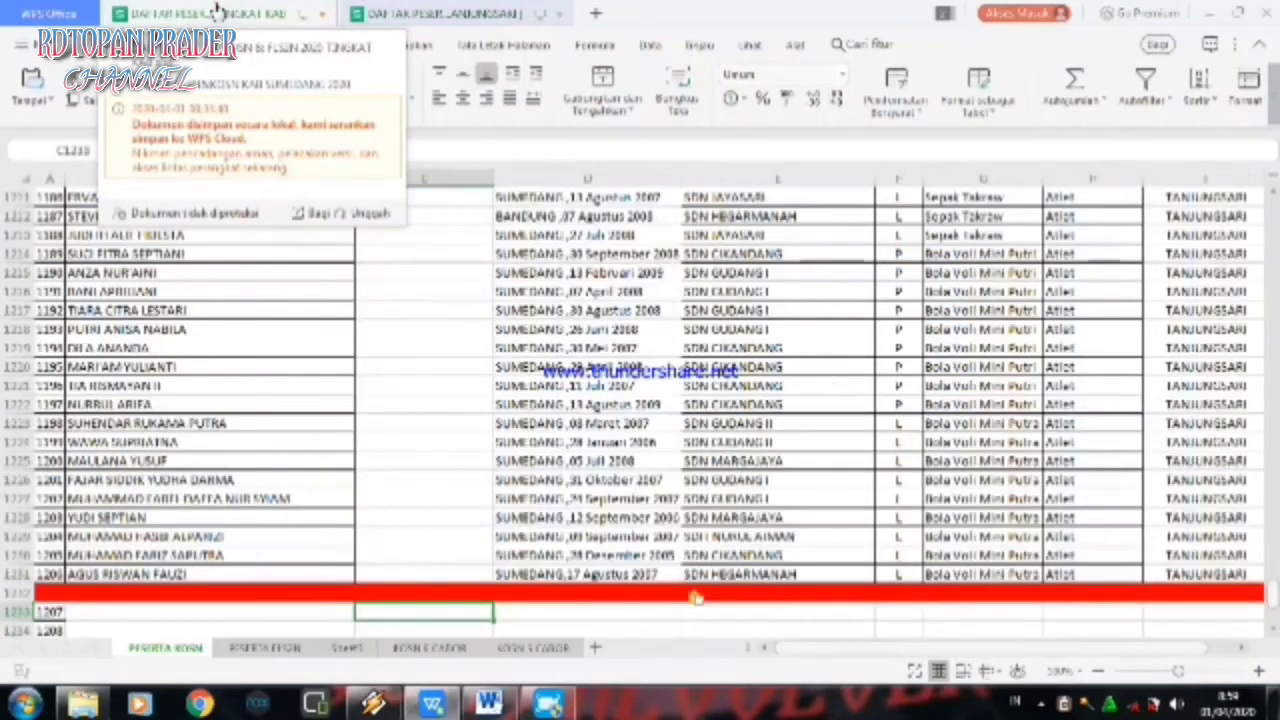
pyautogui.click(441, 262)
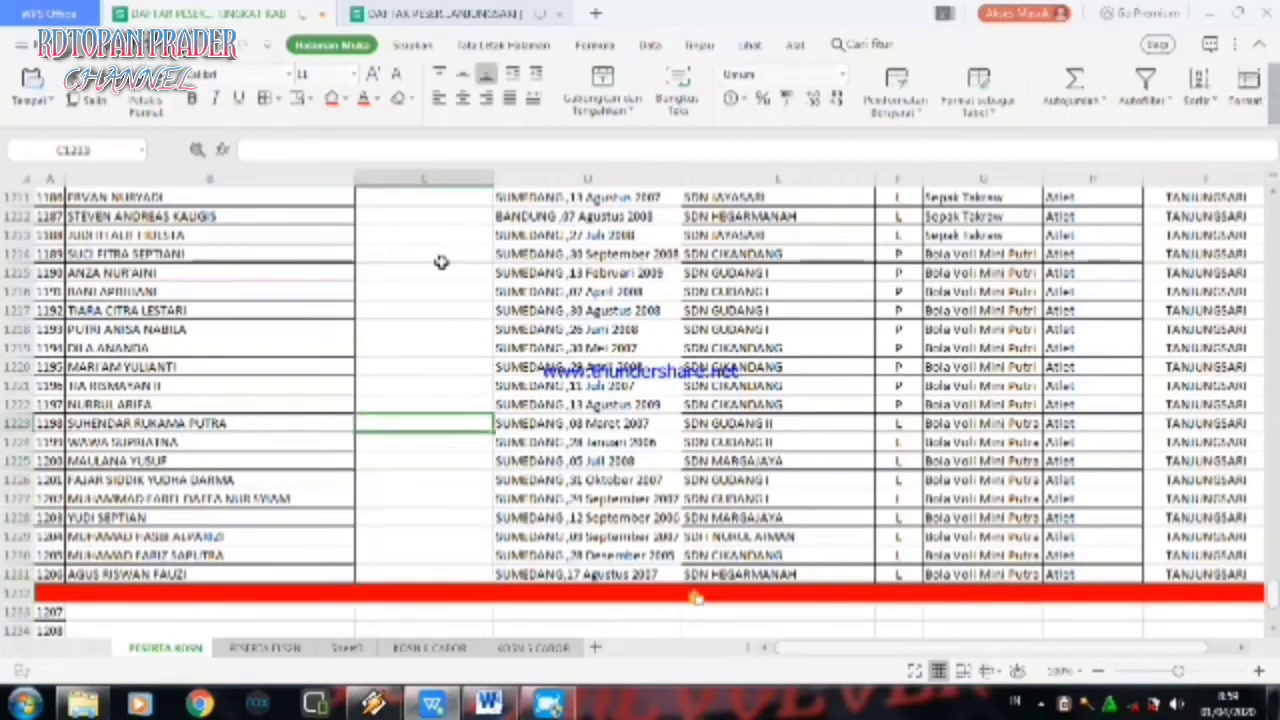
pyautogui.press('Up')
pyautogui.press('Up')
pyautogui.press('Up')
pyautogui.press('Up')
pyautogui.press('Up')
pyautogui.press('Up')
pyautogui.press('Up')
pyautogui.press('Up')
pyautogui.press('Up')
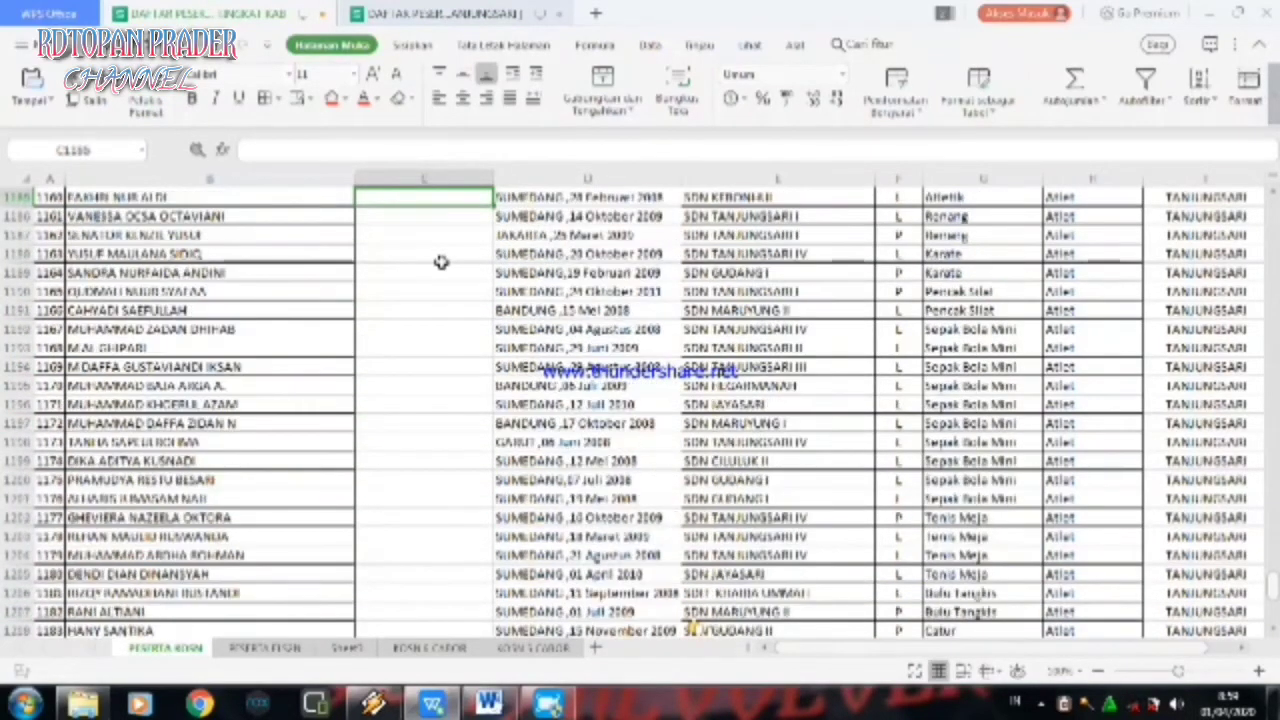
pyautogui.press('Up')
pyautogui.press('Up')
pyautogui.press('Up')
pyautogui.press('Up')
pyautogui.press('Up')
pyautogui.press('Up')
pyautogui.press('Up')
pyautogui.press('Up')
pyautogui.press('Up')
pyautogui.press('Up')
pyautogui.press('Up')
pyautogui.press('Up')
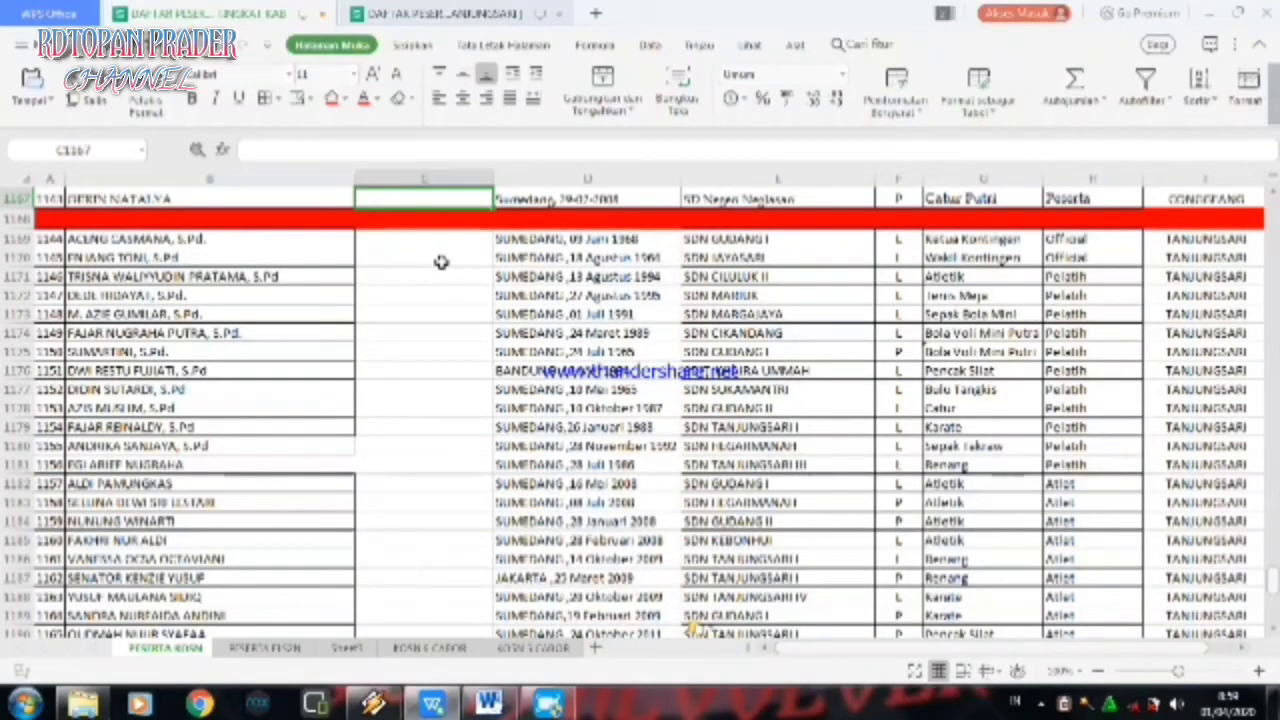
pyautogui.press('Down')
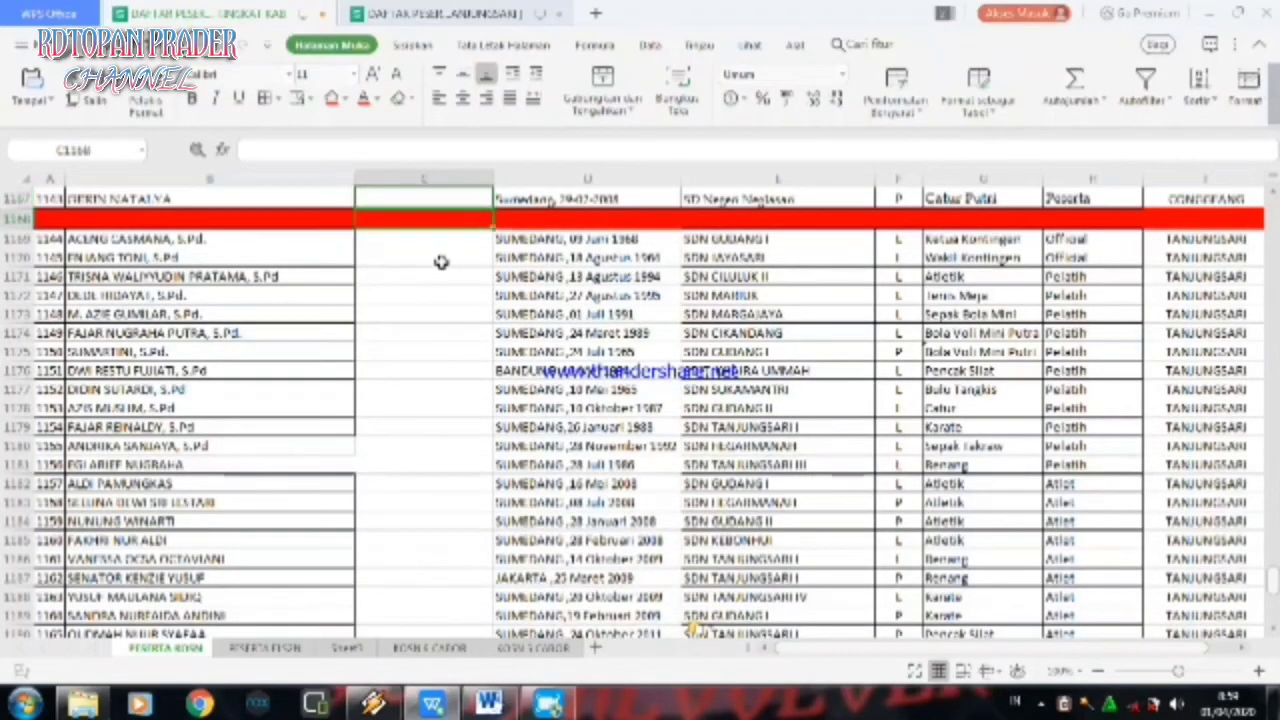
pyautogui.press('Down')
pyautogui.press('Down')
pyautogui.press('Down')
pyautogui.press('Down')
pyautogui.press('Down')
pyautogui.press('Down')
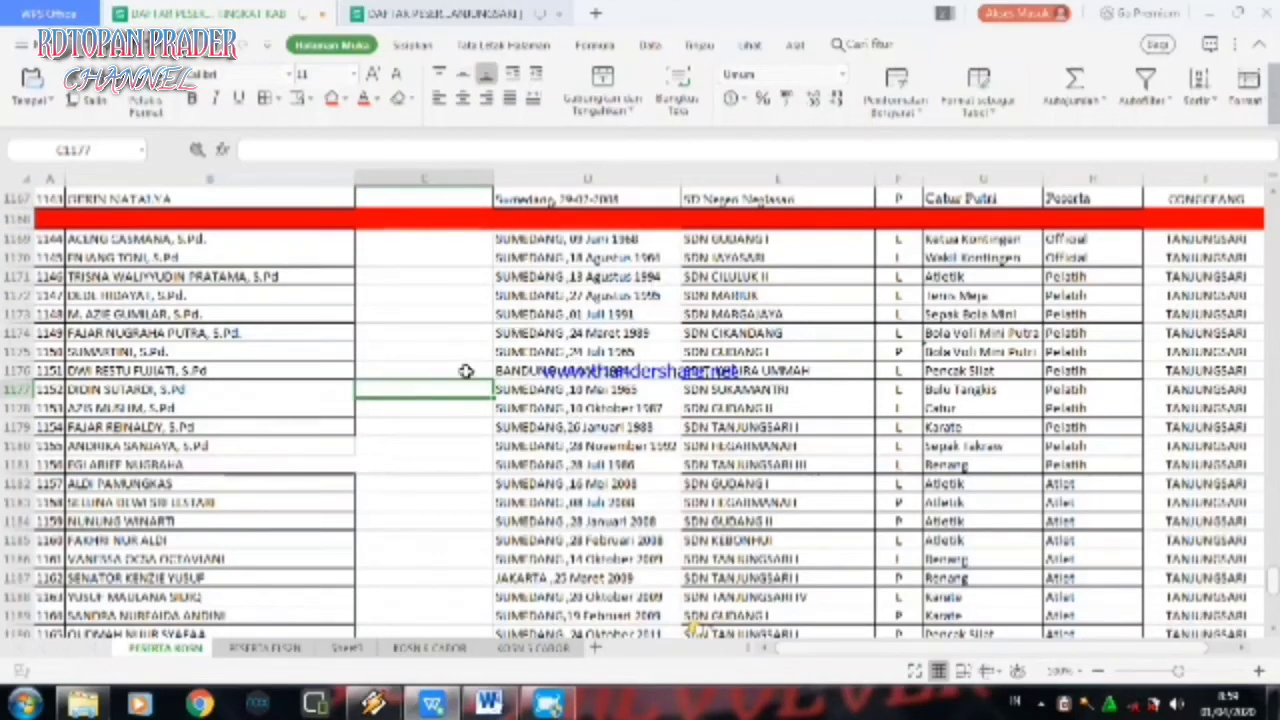
# Step: Recheck the other workbook, then select columns C and D from row 1169 downward
pyautogui.click(447, 12)
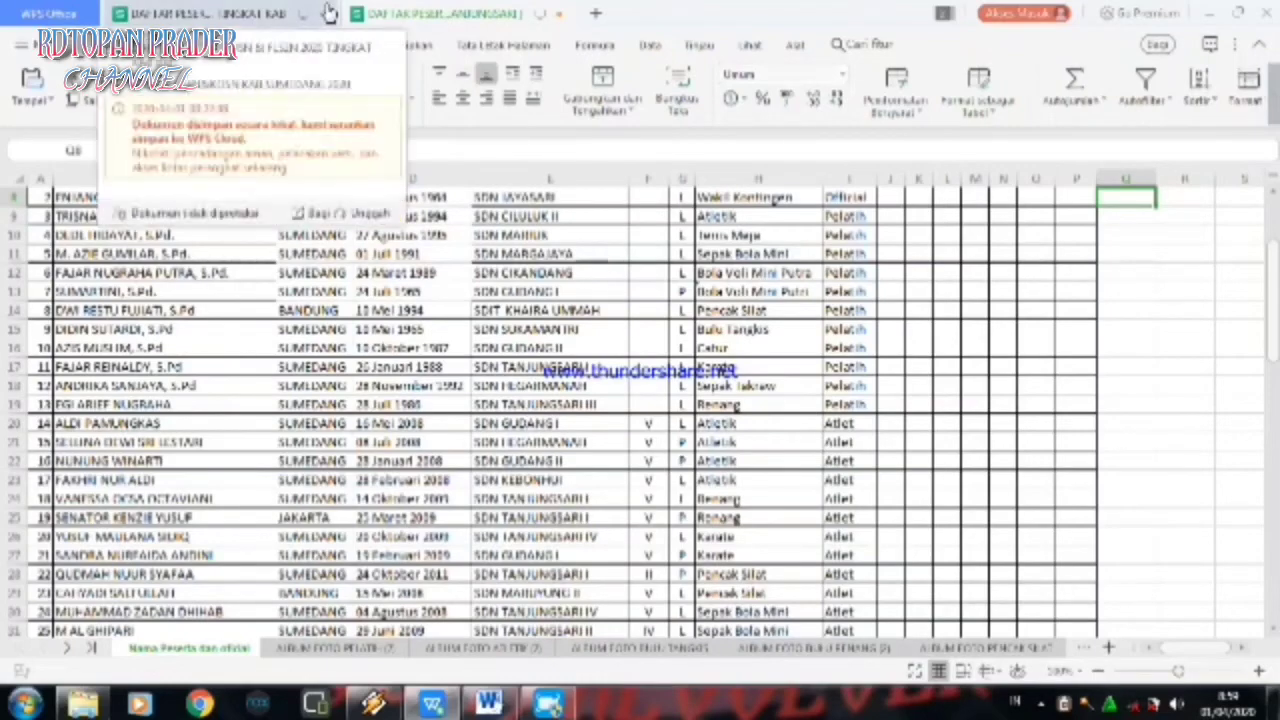
pyautogui.click(252, 12)
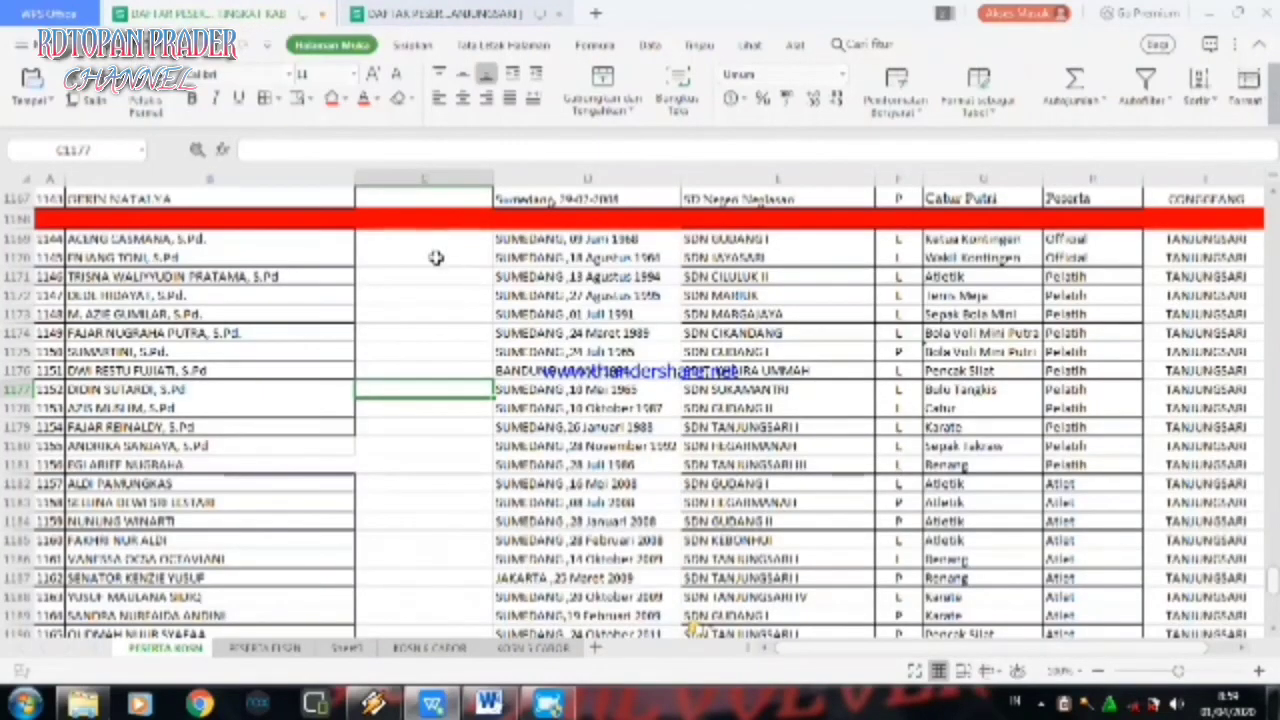
pyautogui.moveTo(428, 240)
pyautogui.mouseDown()
pyautogui.moveTo(626, 562)
pyautogui.moveTo(623, 694)
pyautogui.mouseUp()
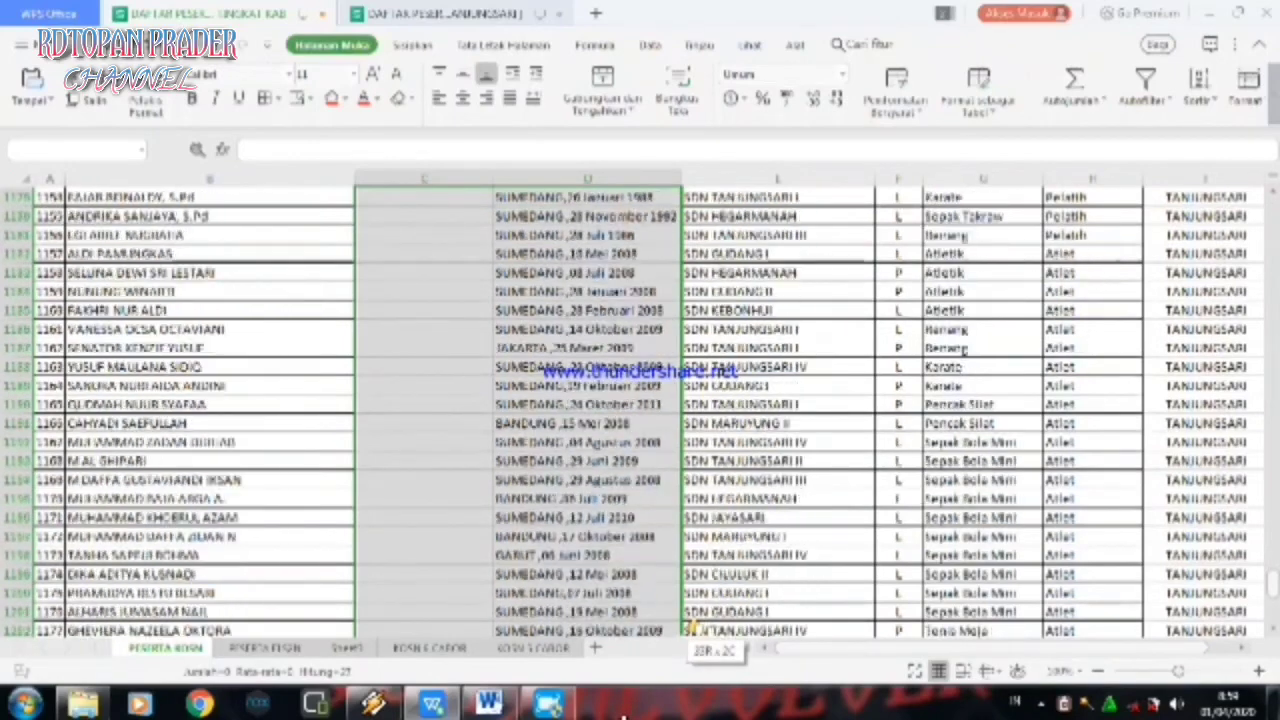
# Step: Extend the C–D selection to row 1231 and apply Semua Batas (All Borders)
pyautogui.moveTo(623, 694)
pyautogui.mouseDown()
pyautogui.moveTo(623, 716)
pyautogui.moveTo(621, 520)
pyautogui.mouseUp()
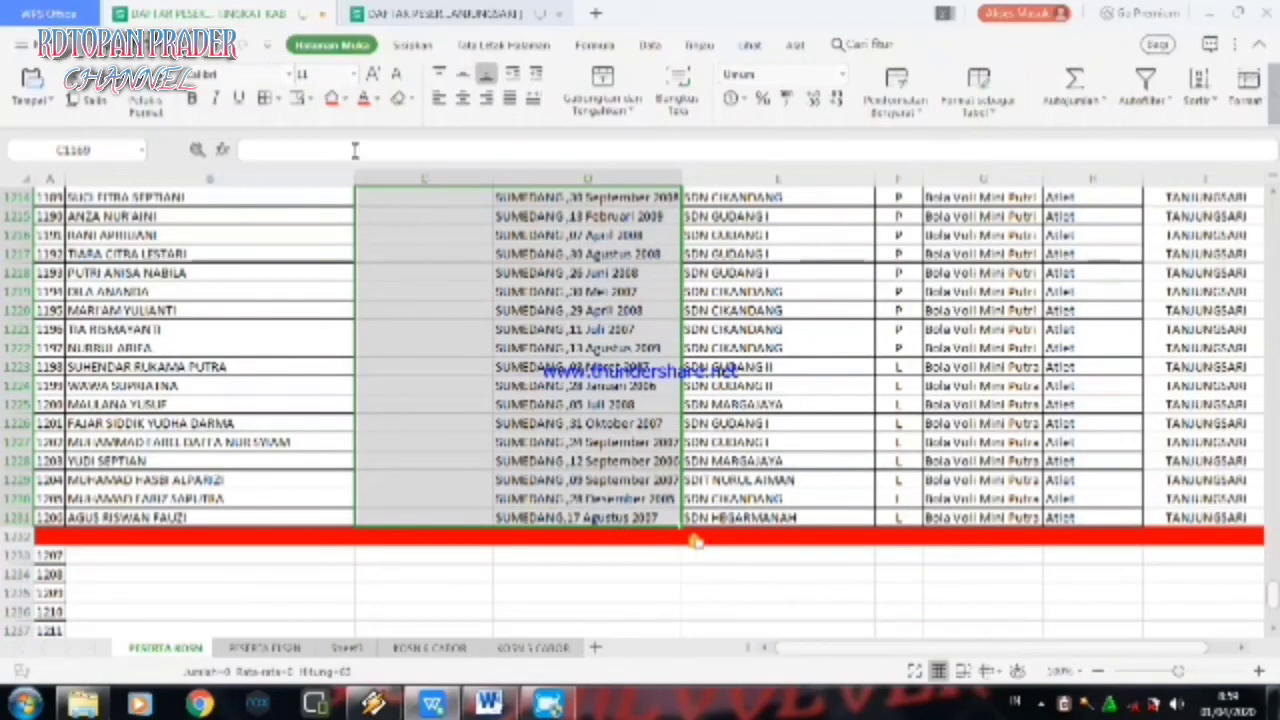
pyautogui.click(276, 100)
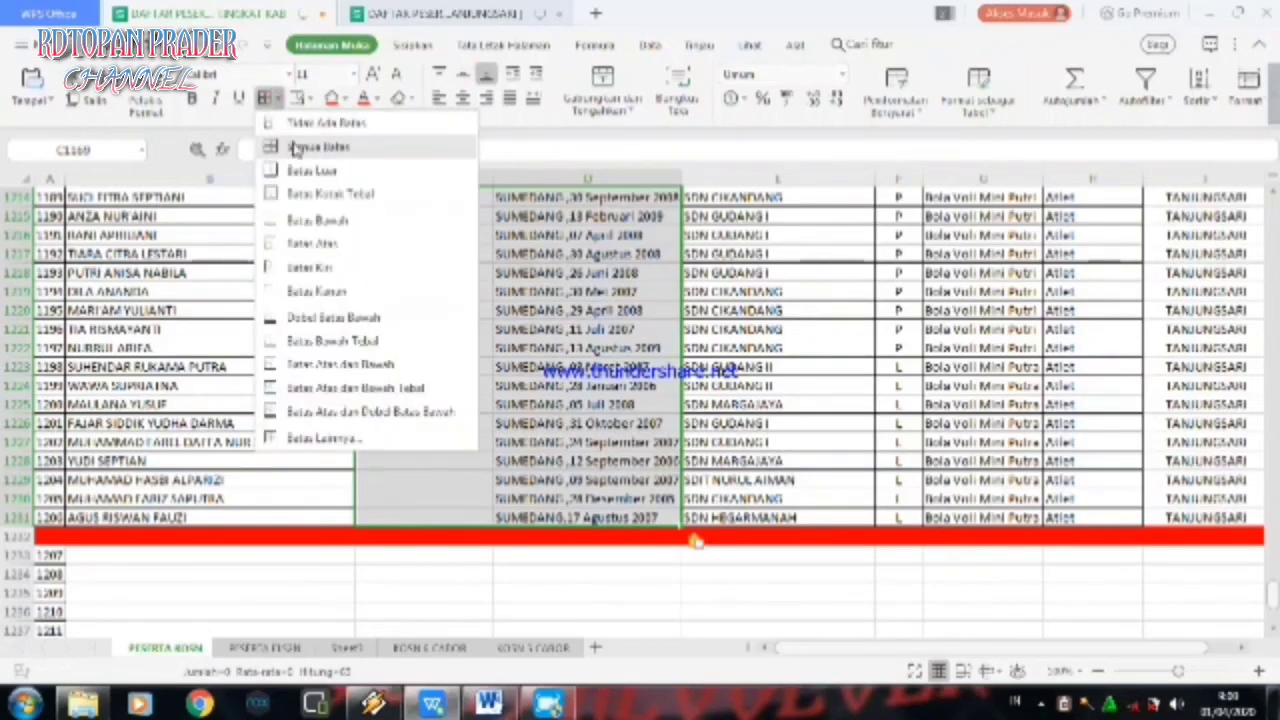
pyautogui.click(296, 148)
pyautogui.click(452, 347)
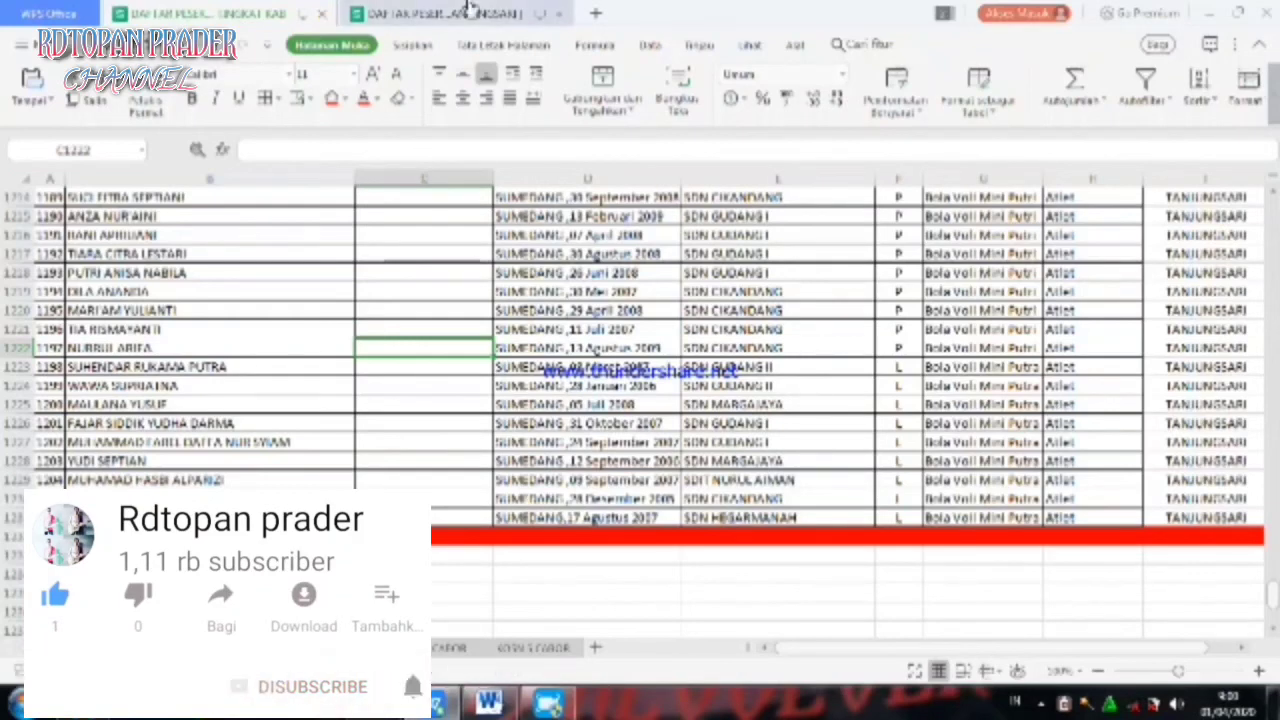
# Step: Minimise the WPS spreadsheet and the Word document to reveal the desktop
pyautogui.click(1207, 20)
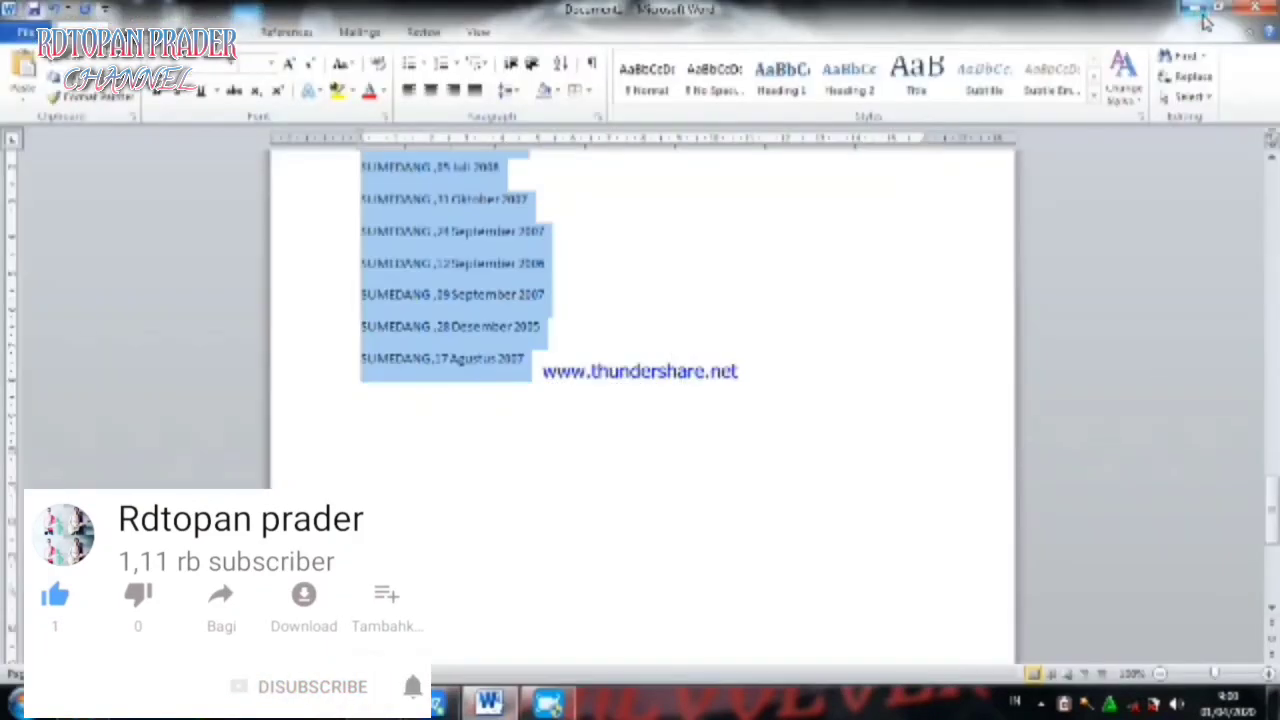
pyautogui.click(1198, 12)
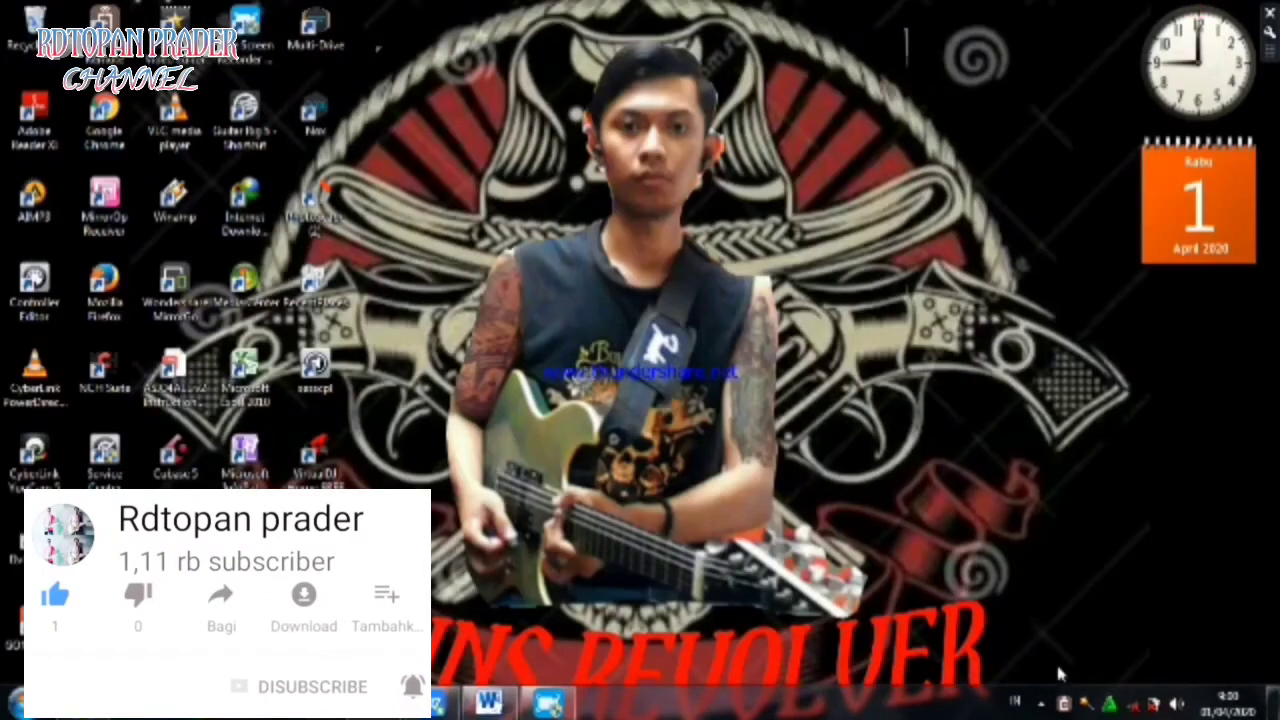